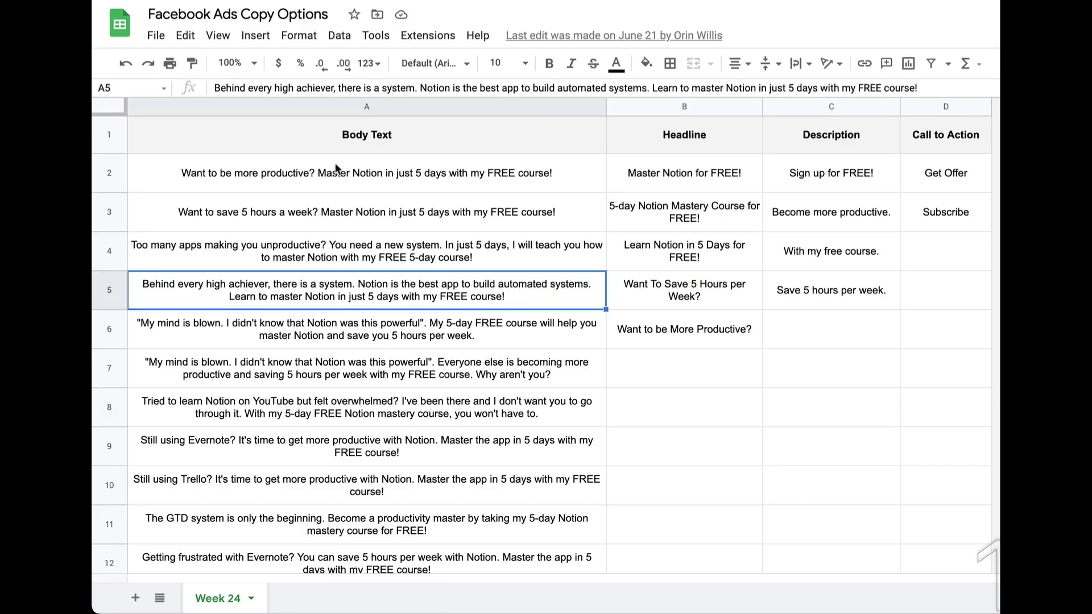
# - Select cells A1 through B7, the Body Text and Headline columns, in the Facebook Ads Copy Options sheet
pyautogui.click(320, 138)
pyautogui.moveTo(325, 147); pyautogui.dragTo(706, 398)
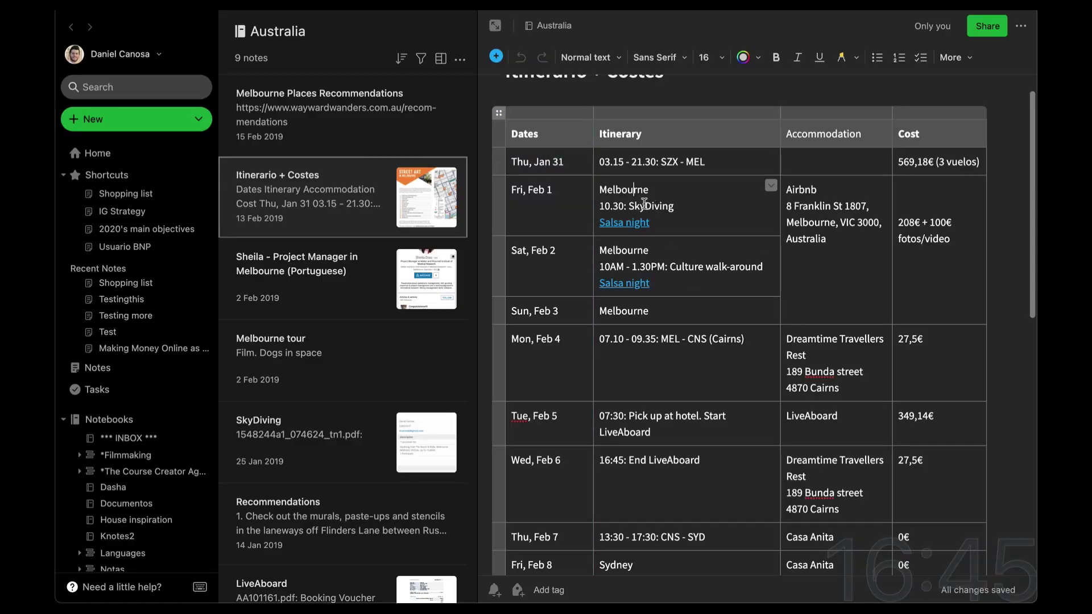
# - Select the Evernote itinerary table from the Dates header down to the Wed, Feb 6 row
pyautogui.moveTo(560, 143); pyautogui.dragTo(968, 462)
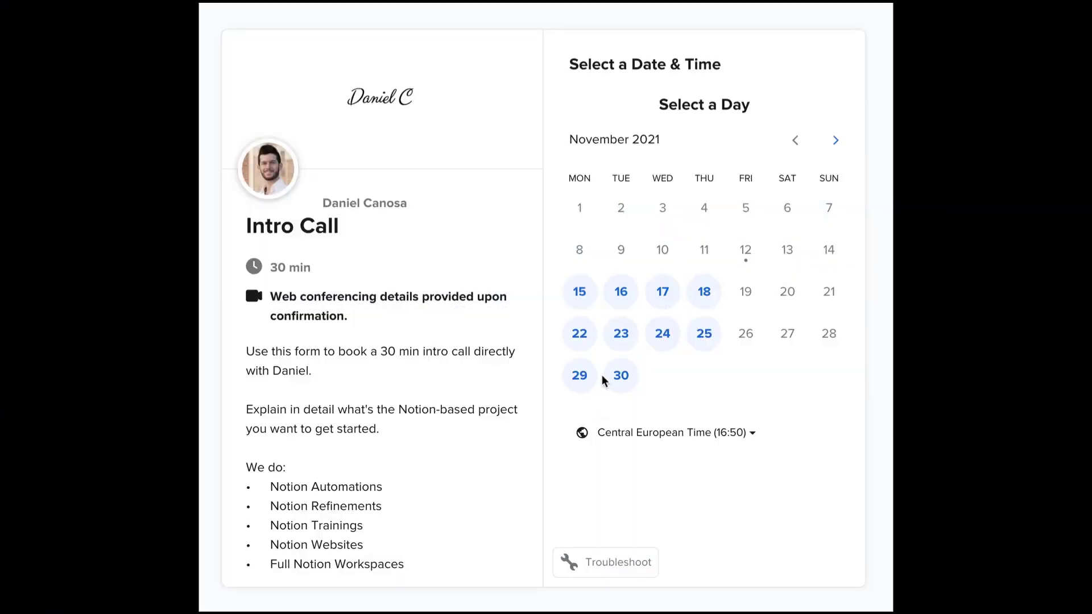
# - Choose November 30 at 13:00 for the 30 min Intro Call and confirm the slot
pyautogui.click(618, 376)
pyautogui.click(819, 357)
pyautogui.click(862, 358)
# - Enter the attendee's name and e-mail address in the booking form
pyautogui.write('Daniel')
pyautogui.press('Tab')
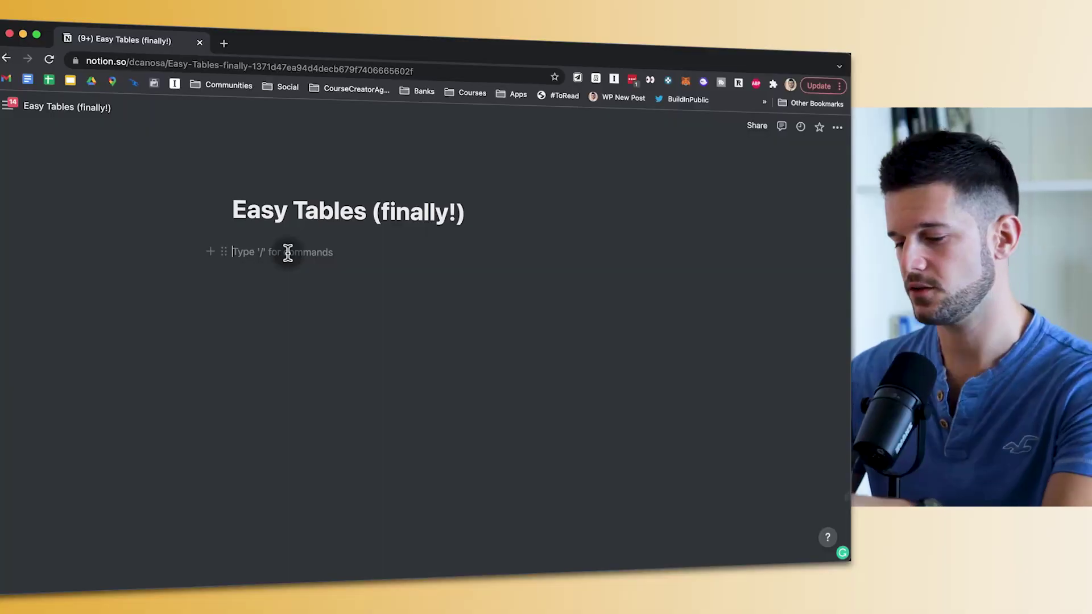
# - Insert an inline table database on the Easy Tables page with /table
pyautogui.write('/')
pyautogui.write('table')
pyautogui.press('Return')
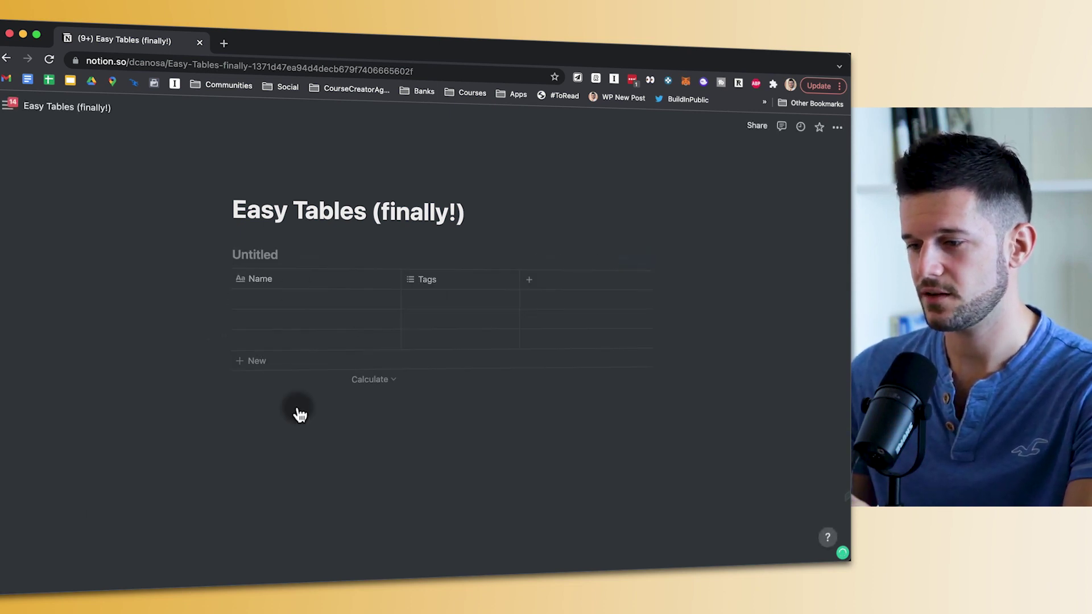
# - Add a simple Table block below the database
pyautogui.write('/')
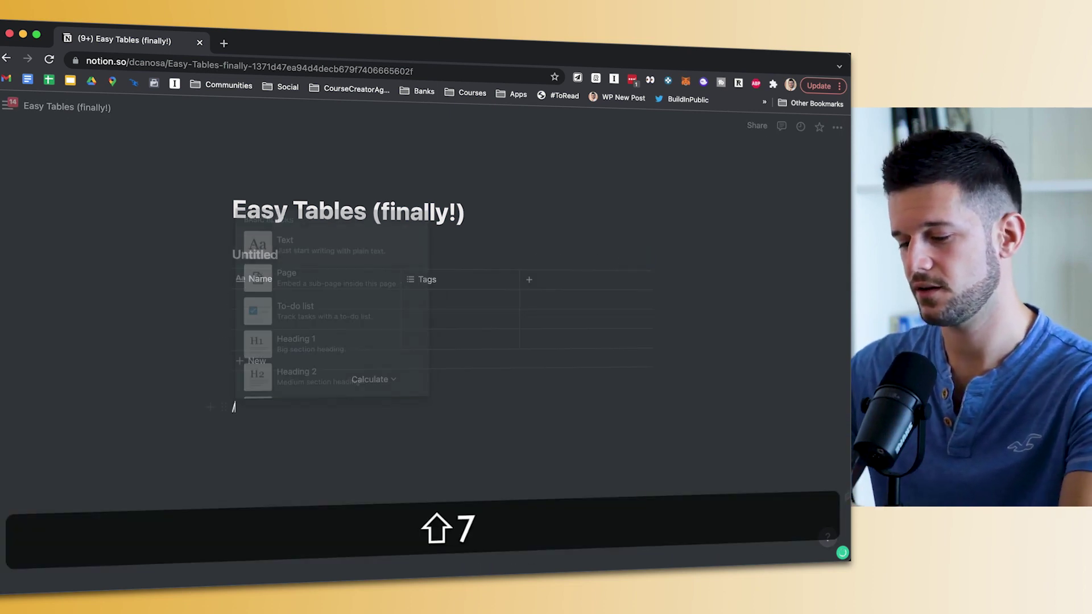
pyautogui.write('tble')
pyautogui.press('BackSpace')
pyautogui.press('BackSpace')
pyautogui.press('BackSpace')
pyautogui.write('ab')
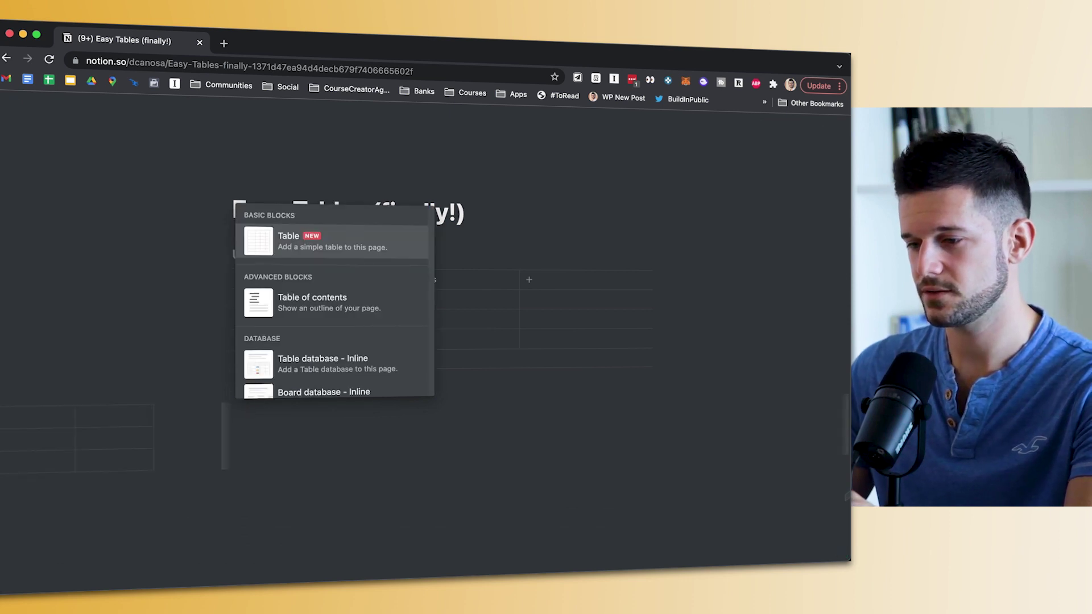
pyautogui.press('Return')
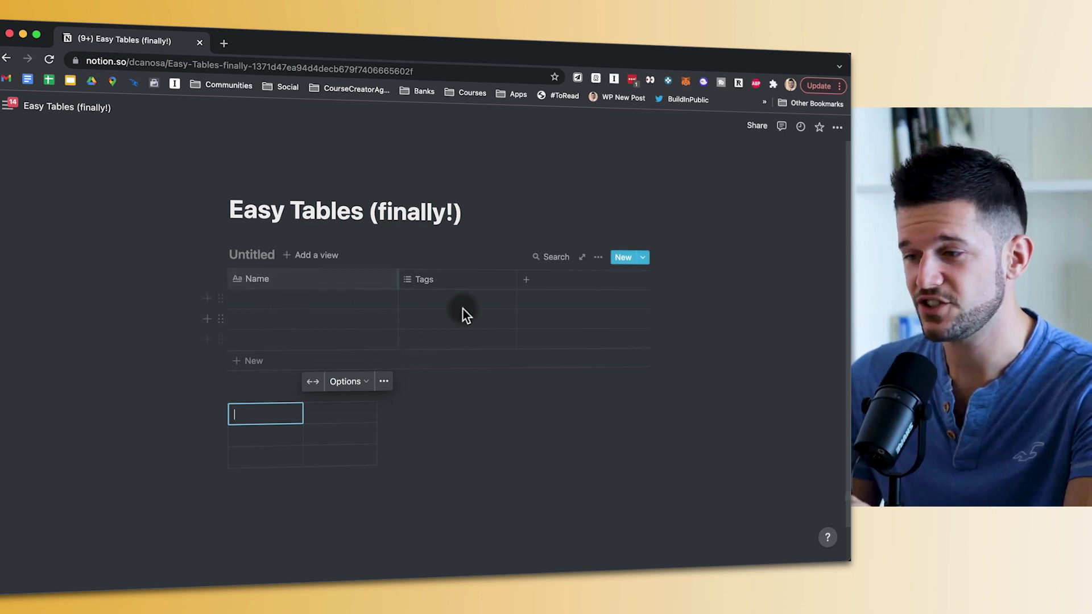
pyautogui.click(223, 250)
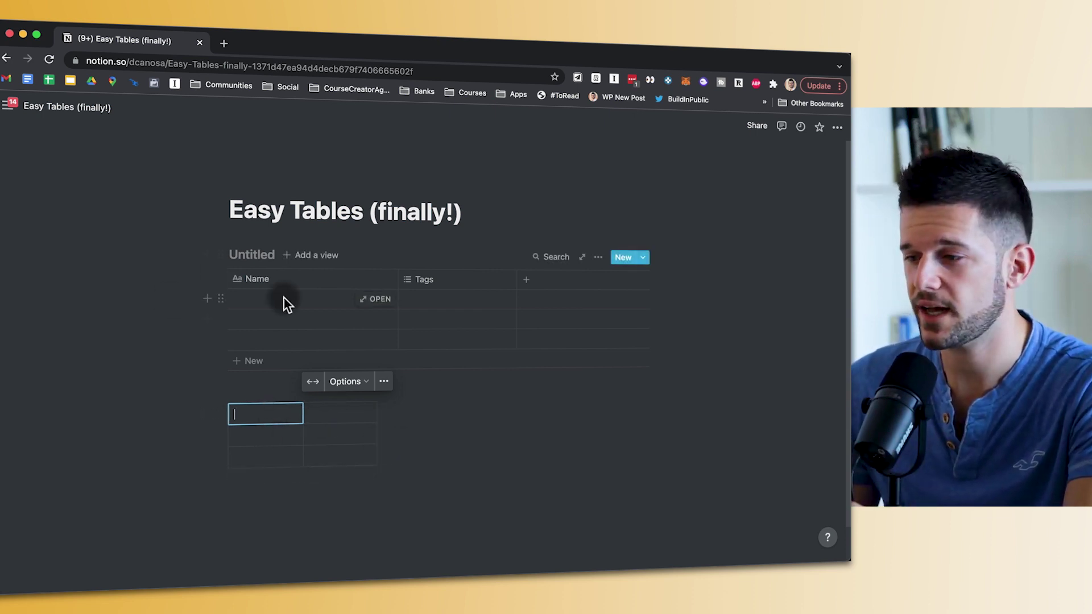
# - Turn on the header row and header column in the simple table's options
pyautogui.click(358, 391)
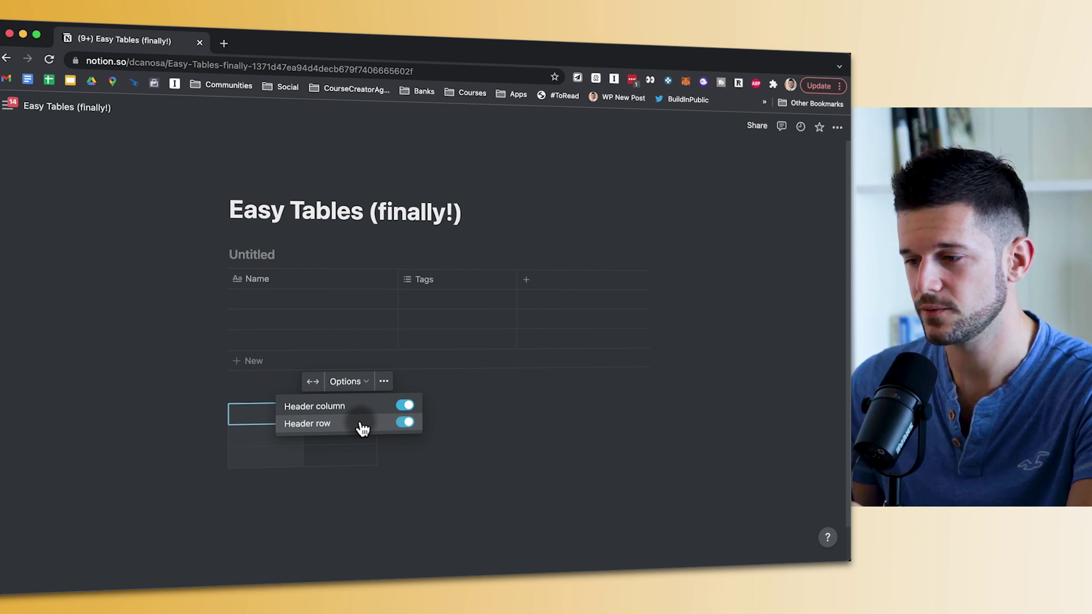
pyautogui.click(326, 436)
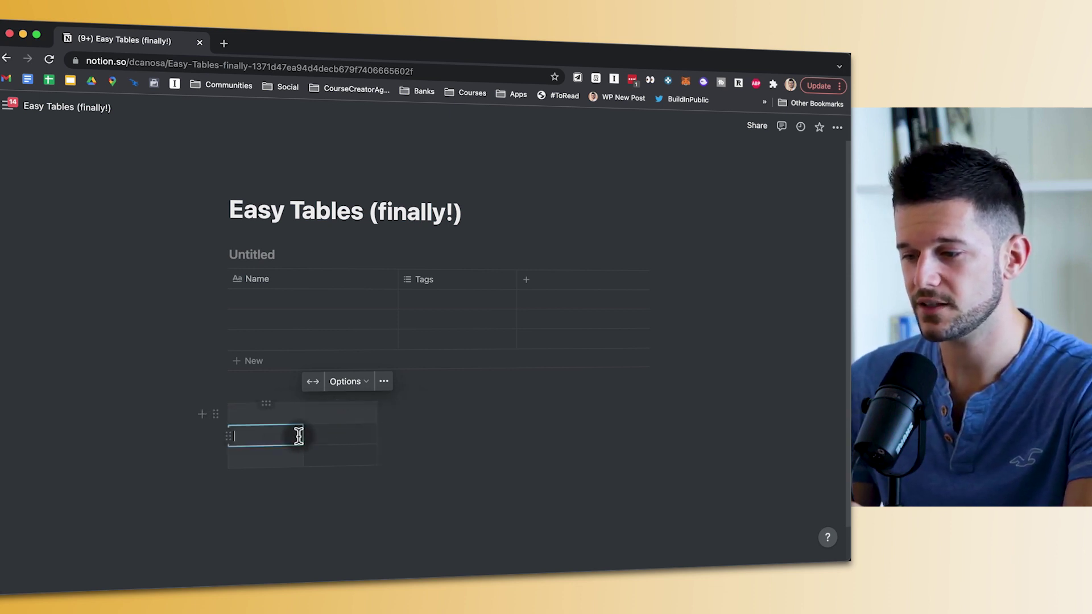
pyautogui.click(329, 416)
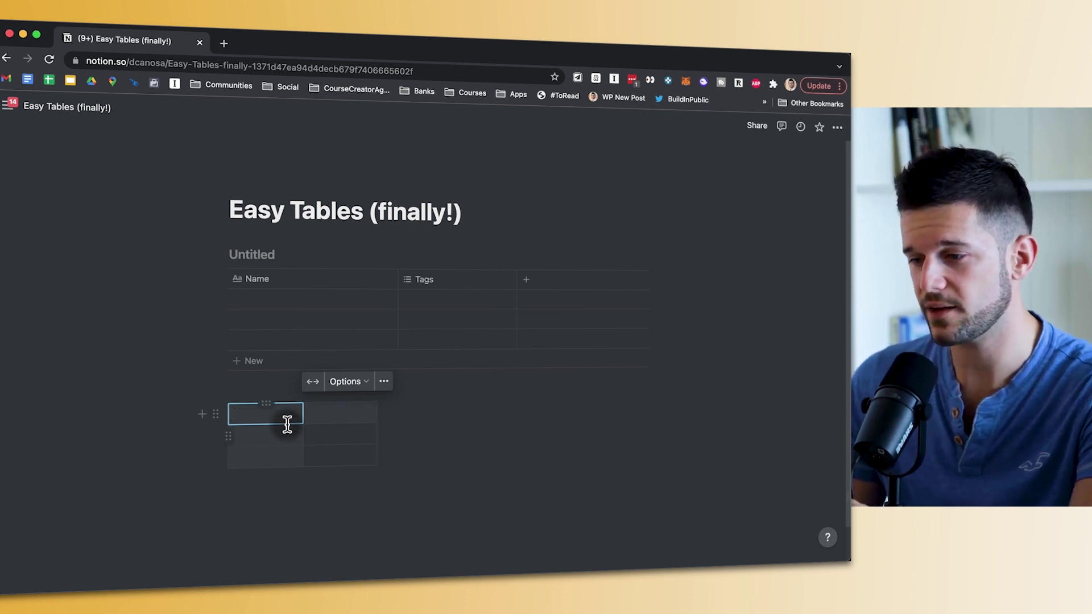
# - Insert a row and a column, then drag the simple table out to 5 columns by 7 rows
pyautogui.click(229, 414)
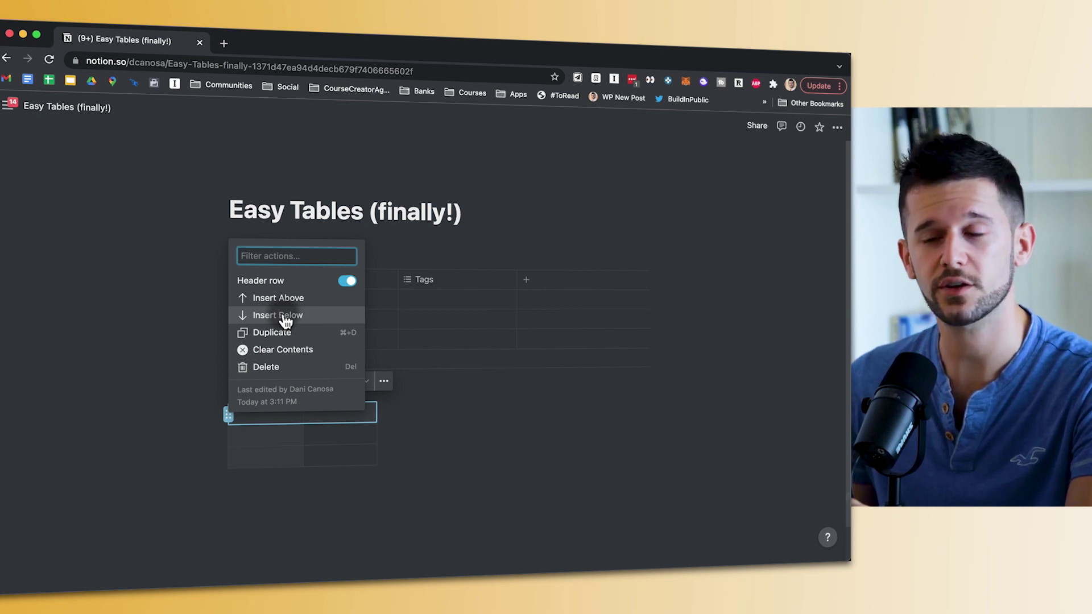
pyautogui.click(285, 316)
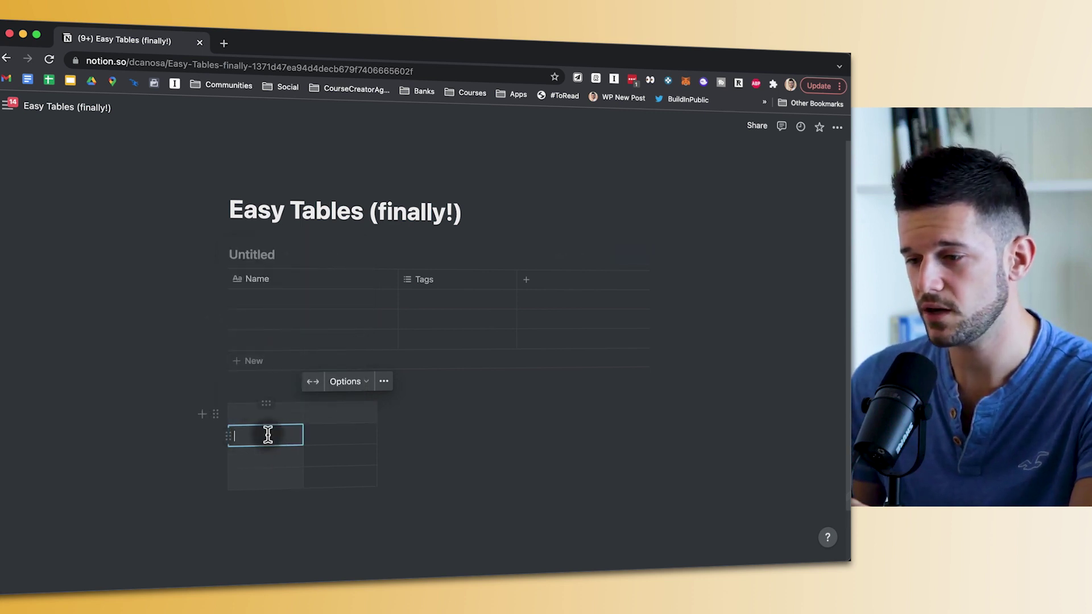
pyautogui.click(268, 405)
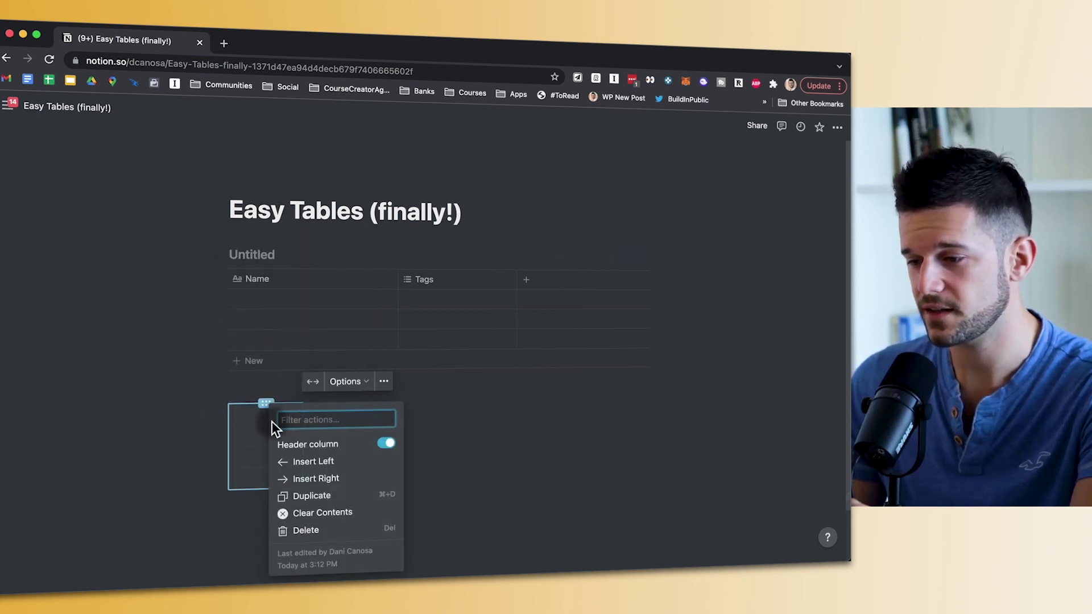
pyautogui.click(311, 480)
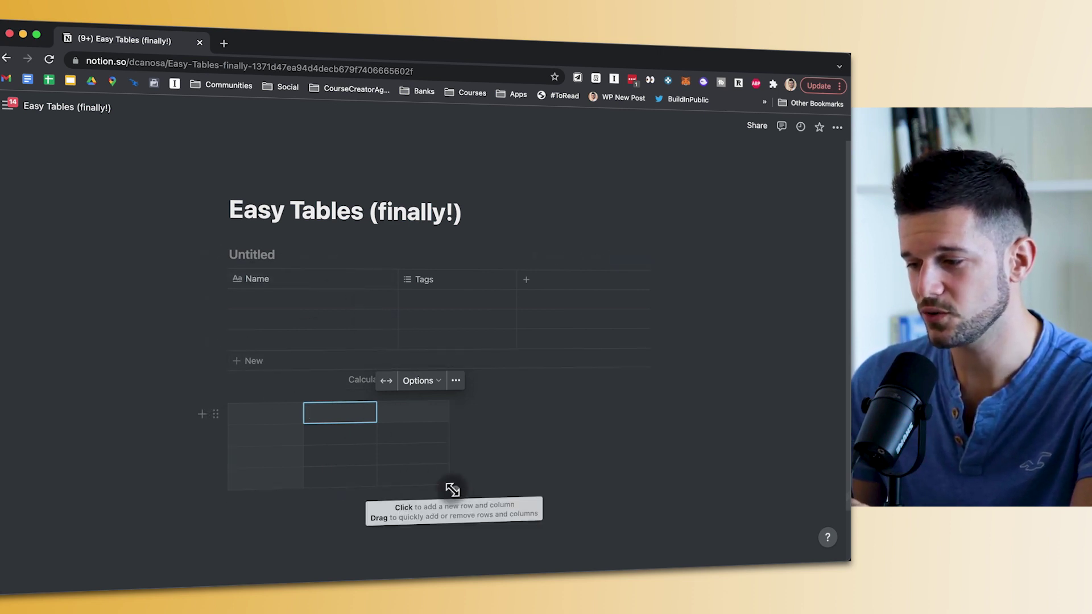
pyautogui.moveTo(452, 490); pyautogui.dragTo(573, 542)
pyautogui.moveTo(526, 510); pyautogui.dragTo(579, 542)
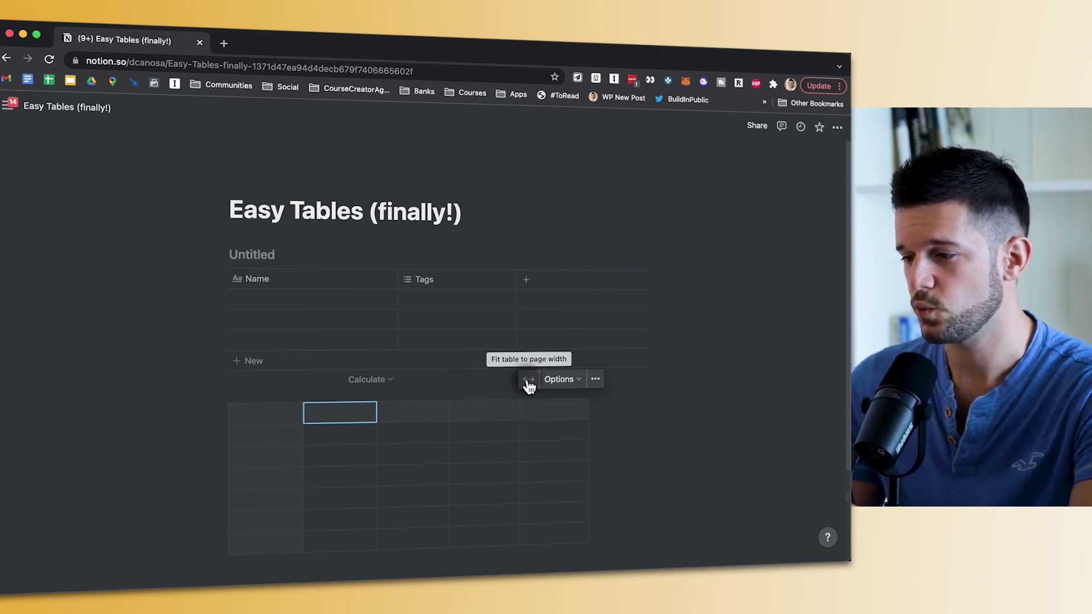
# - Fit the simple table to page width and widen the database's Tags and Name columns
pyautogui.click(529, 381)
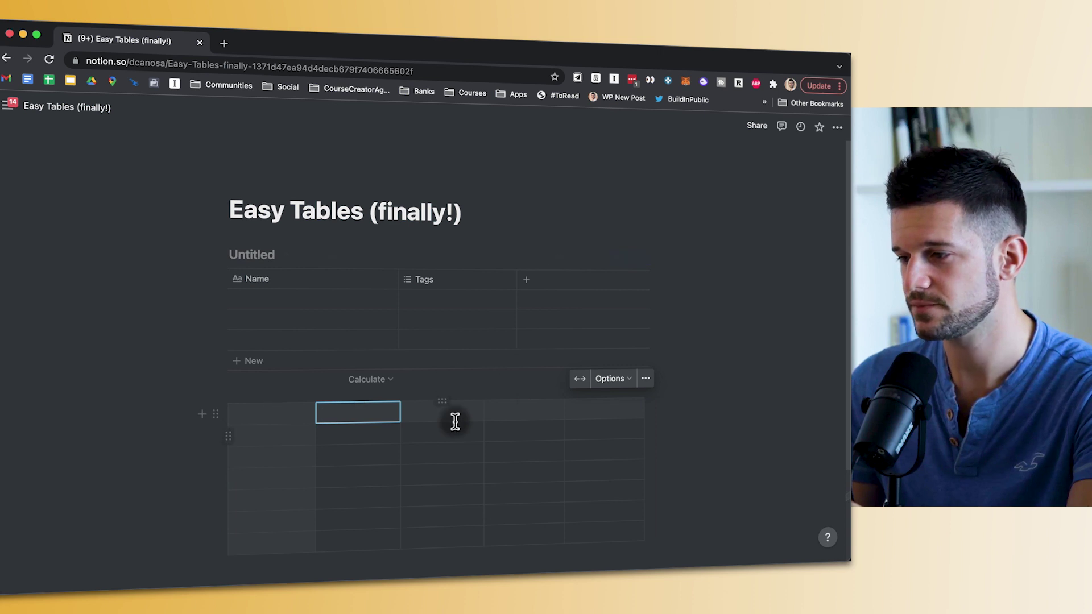
pyautogui.moveTo(515, 287); pyautogui.dragTo(583, 287)
pyautogui.moveTo(437, 286); pyautogui.dragTo(455, 286)
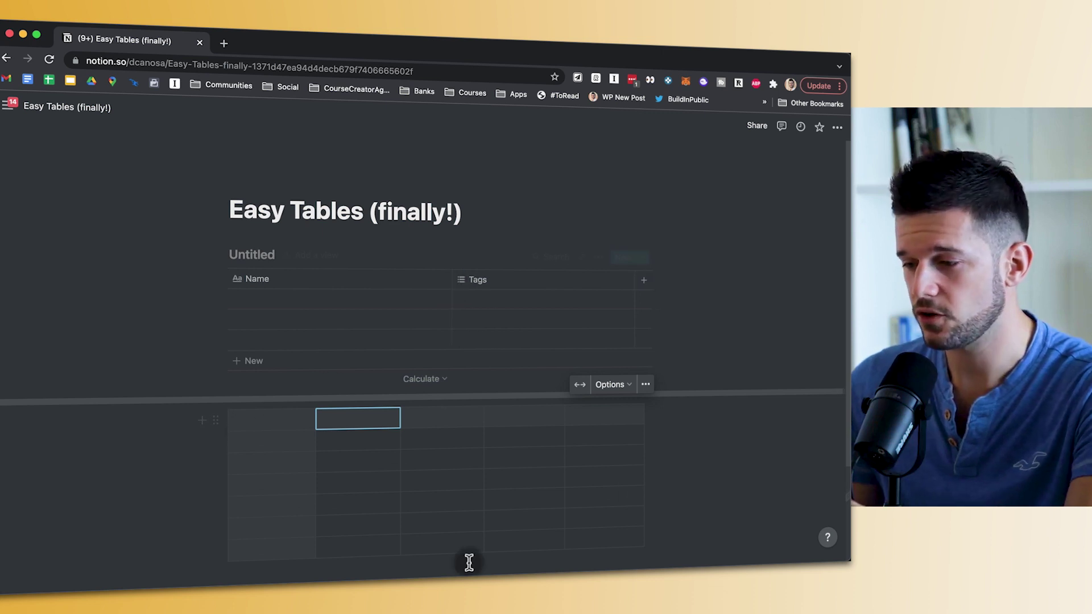
# - Rearrange the simple table by moving a row down and a column into fourth position
pyautogui.moveTo(229, 447); pyautogui.dragTo(228, 511)
pyautogui.moveTo(357, 419); pyautogui.dragTo(457, 412)
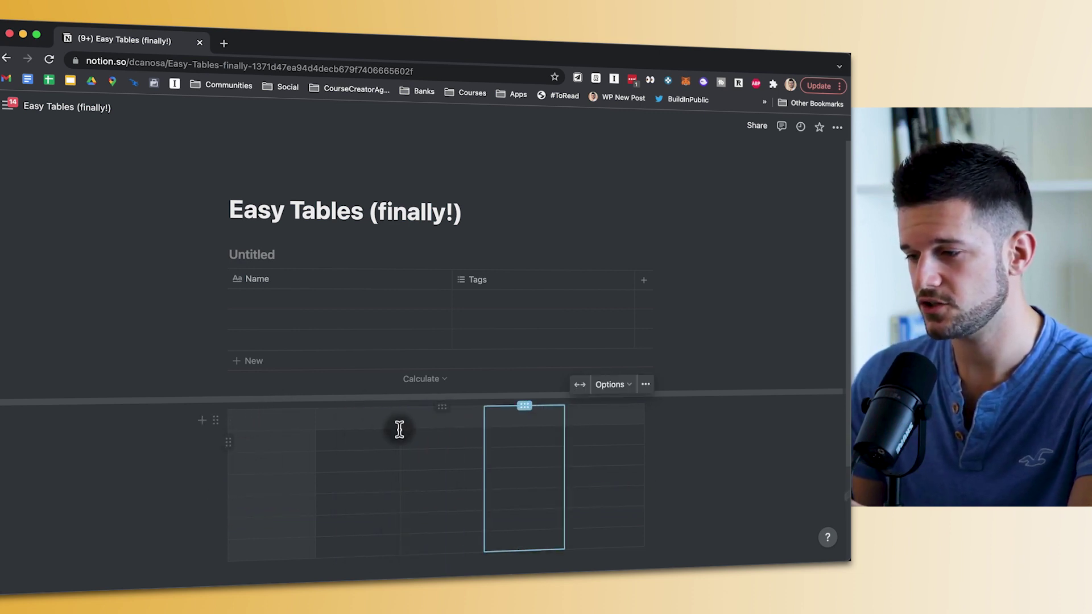
pyautogui.click(348, 423)
pyautogui.click(271, 441)
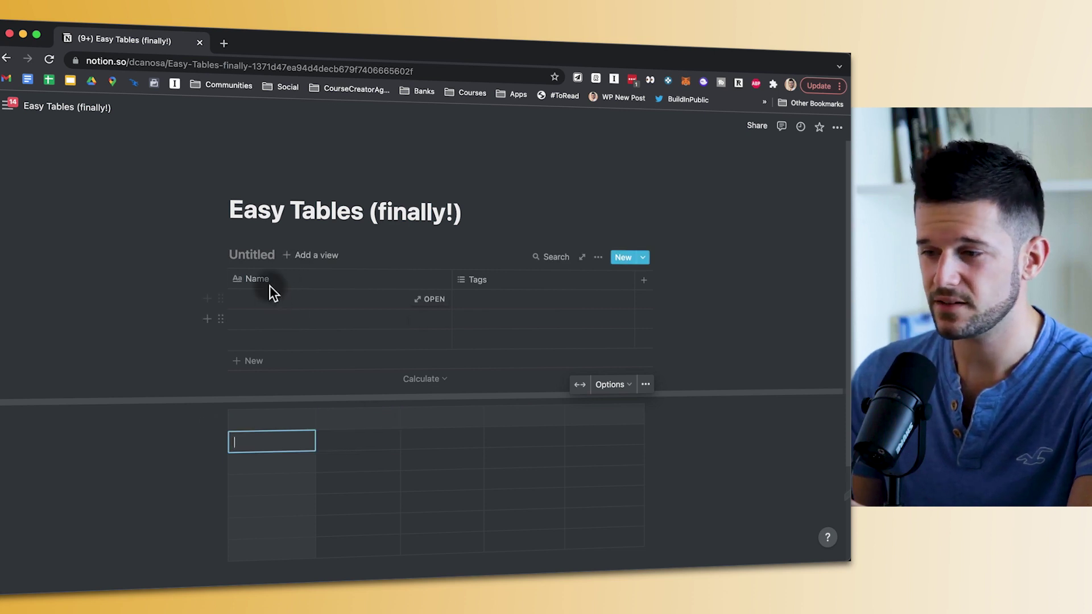
# - Move the database's Name column to the right of Tags and its first row down to third
pyautogui.moveTo(272, 288); pyautogui.dragTo(396, 294)
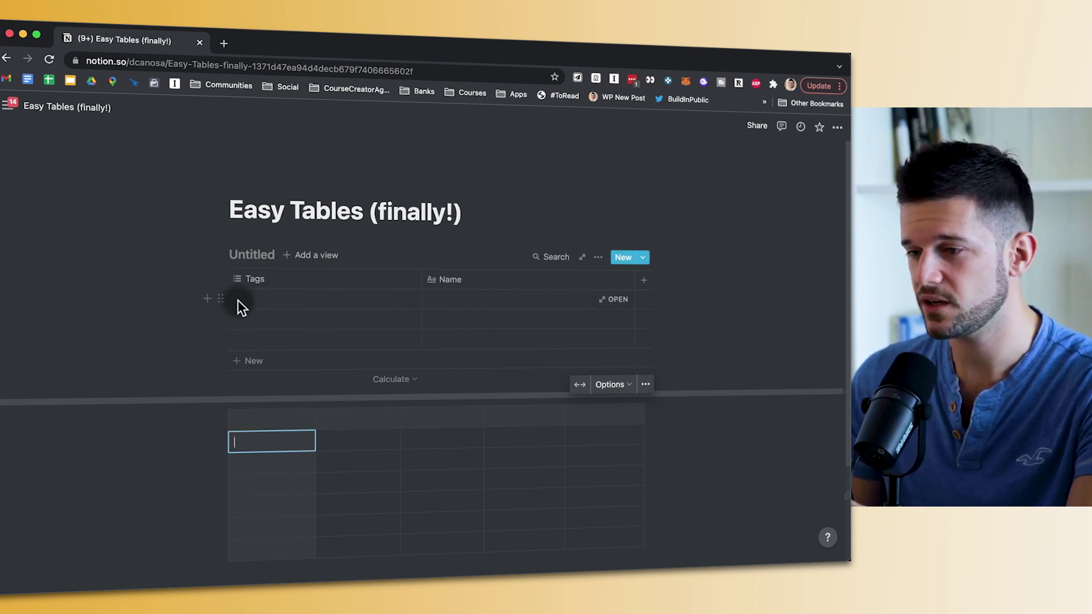
pyautogui.moveTo(220, 299); pyautogui.dragTo(224, 342)
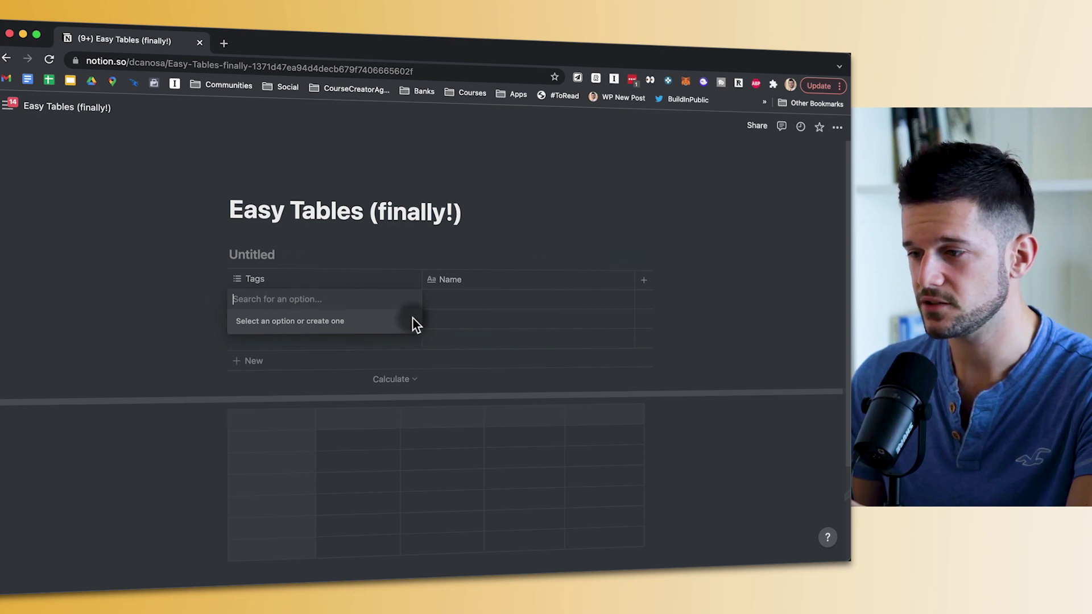
pyautogui.press('Escape')
pyautogui.click(344, 439)
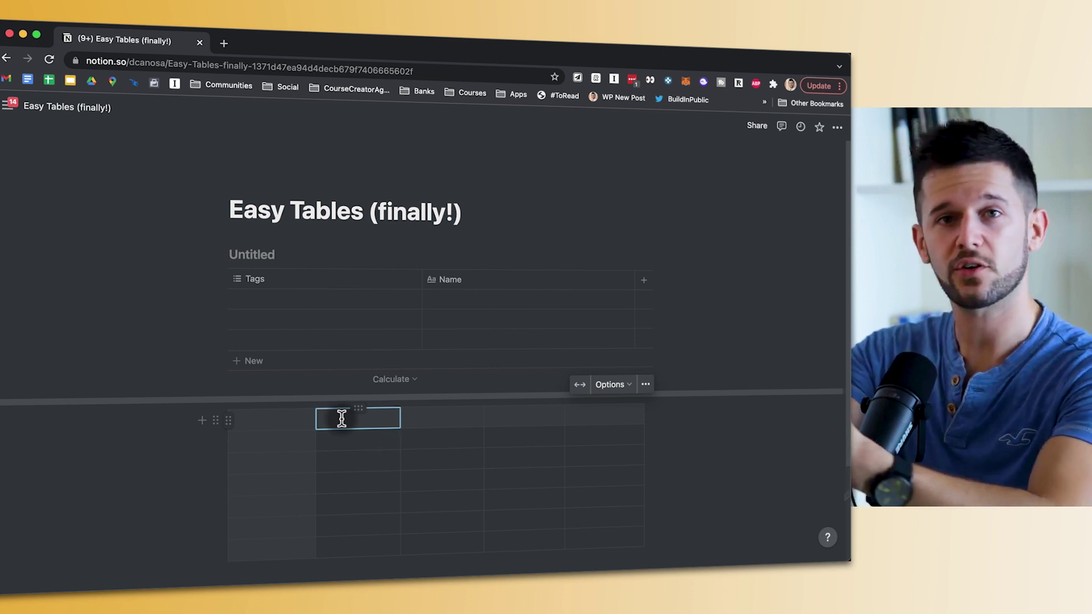
# - Colour the Day 1, Day 2, Day 3 and Day 4 header cells red
pyautogui.click(324, 433)
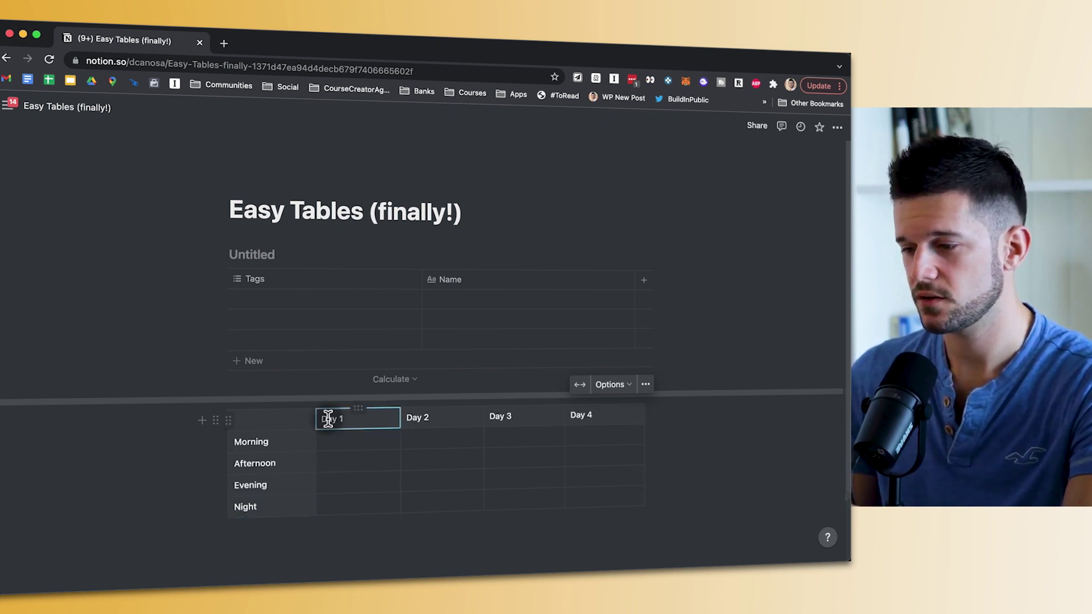
pyautogui.tripleClick(328, 419)
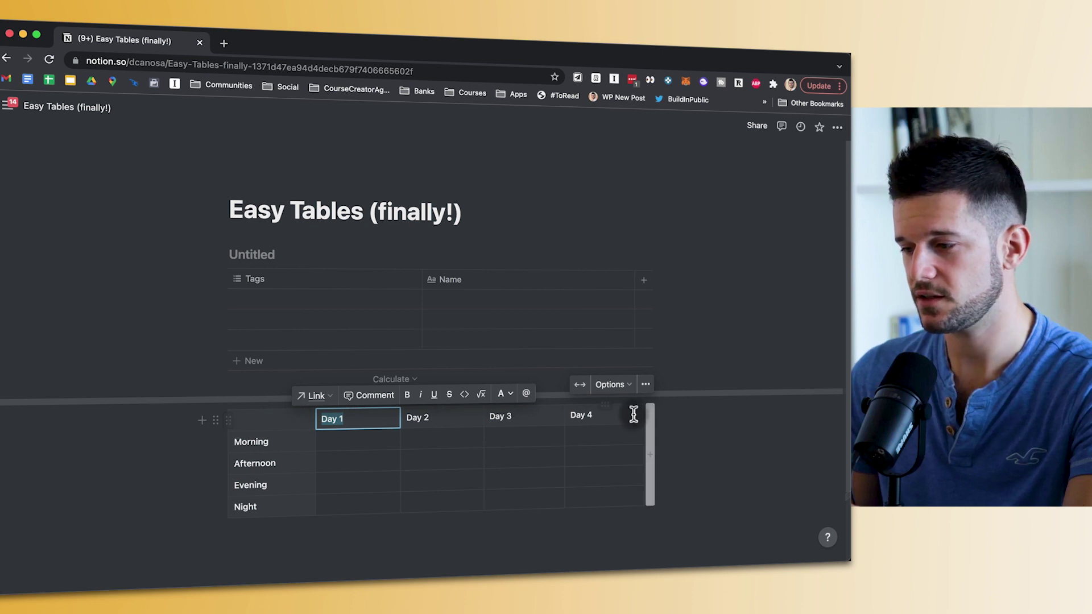
pyautogui.click(502, 394)
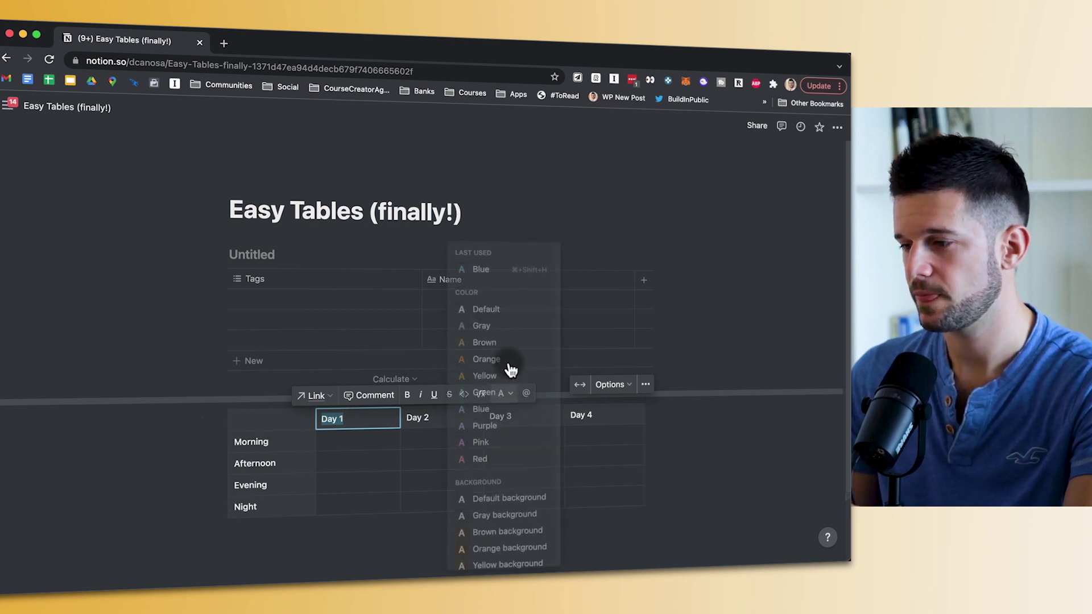
pyautogui.click(455, 458)
pyautogui.click(422, 420)
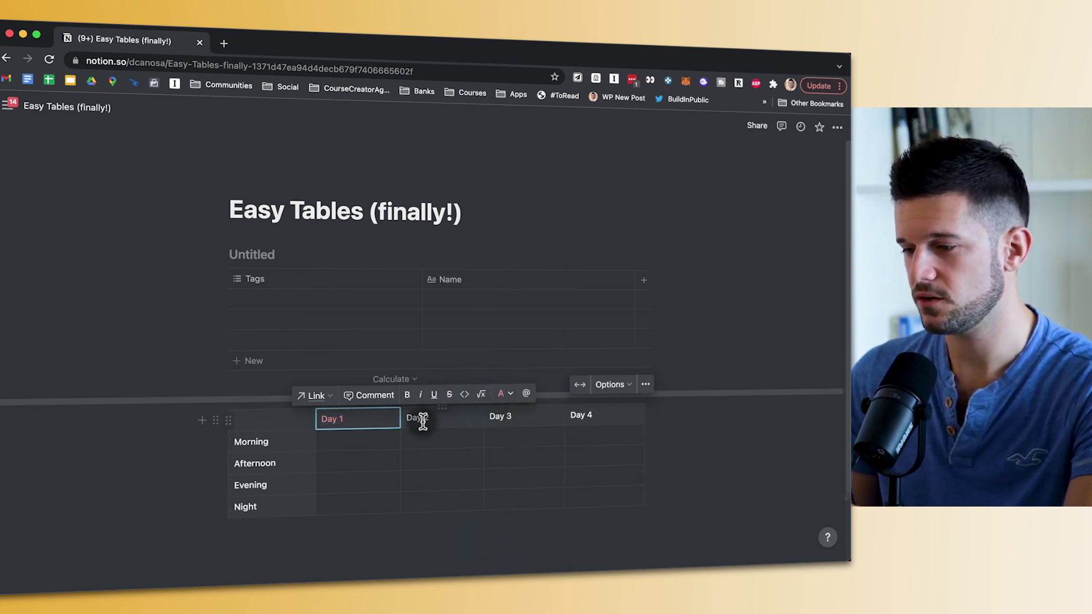
pyautogui.tripleClick(422, 420)
pyautogui.press('super+shift+h')
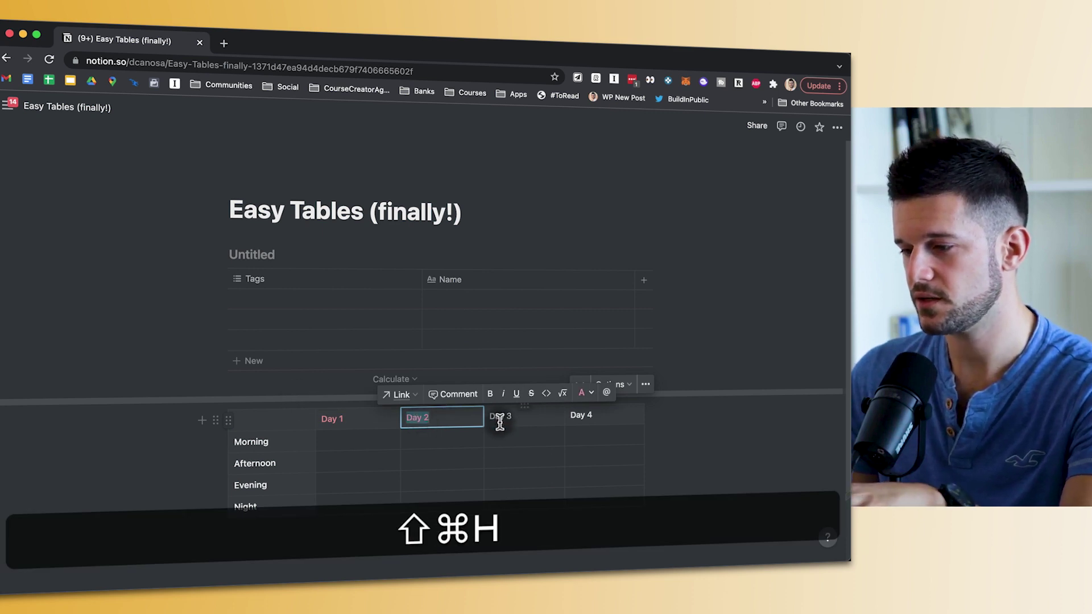
pyautogui.tripleClick(500, 416)
pyautogui.press('super+shift+h')
pyautogui.tripleClick(579, 416)
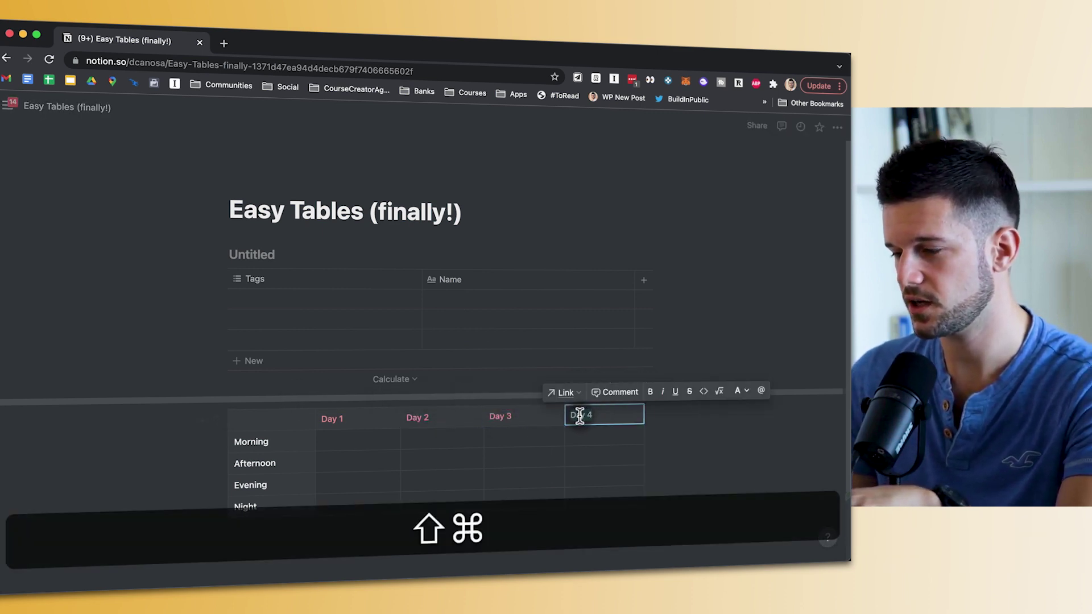
pyautogui.press('super+shift+h')
# - Make the Morning, Afternoon, Evening and Night row labels blue
pyautogui.tripleClick(260, 442)
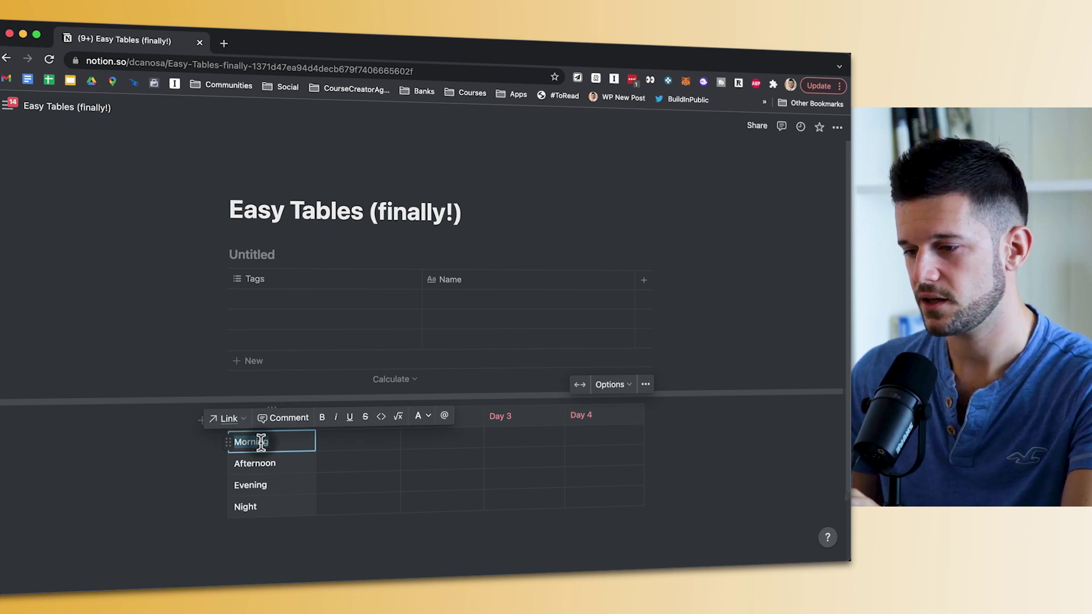
pyautogui.click(417, 426)
pyautogui.click(397, 419)
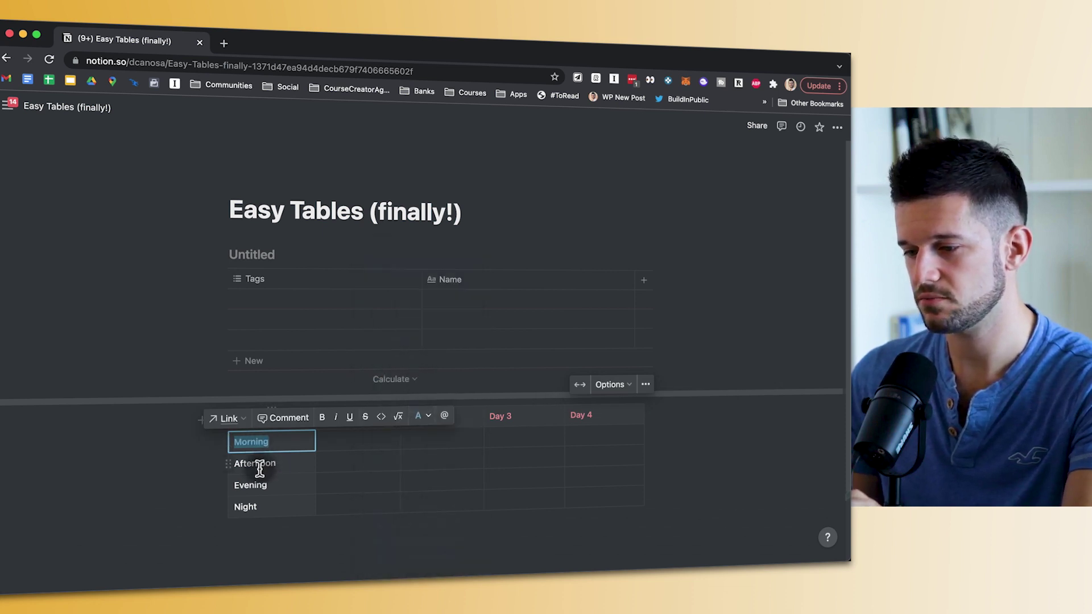
pyautogui.moveTo(259, 463); pyautogui.dragTo(250, 506)
pyautogui.press('super+shift+h')
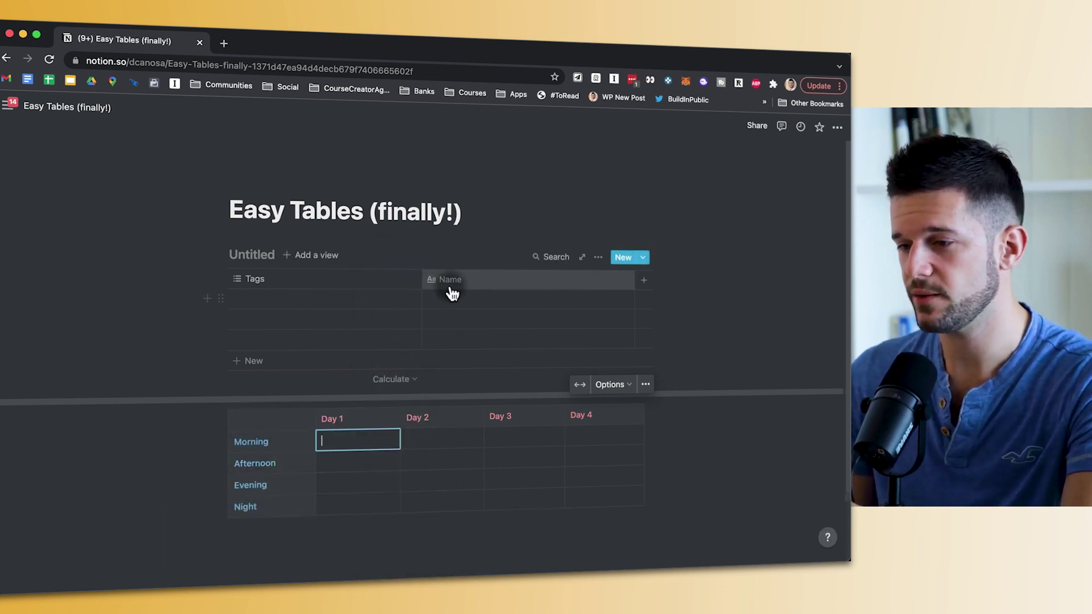
# - Style 'Breakfast at Macys' in the Day 1 Morning cell as bold, italic, inline code and orange
pyautogui.click(463, 279)
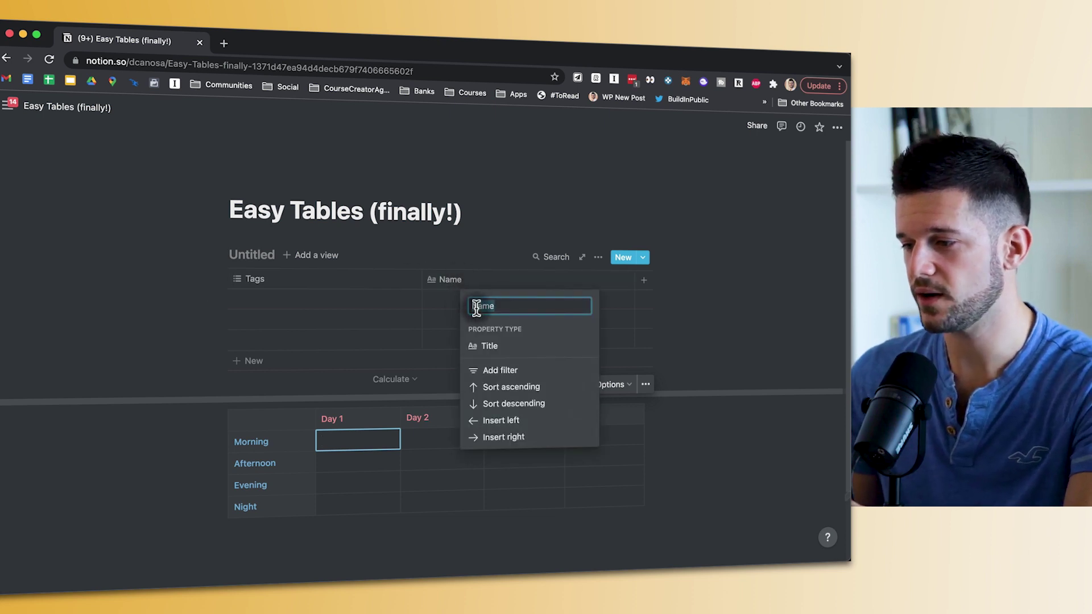
pyautogui.click(411, 346)
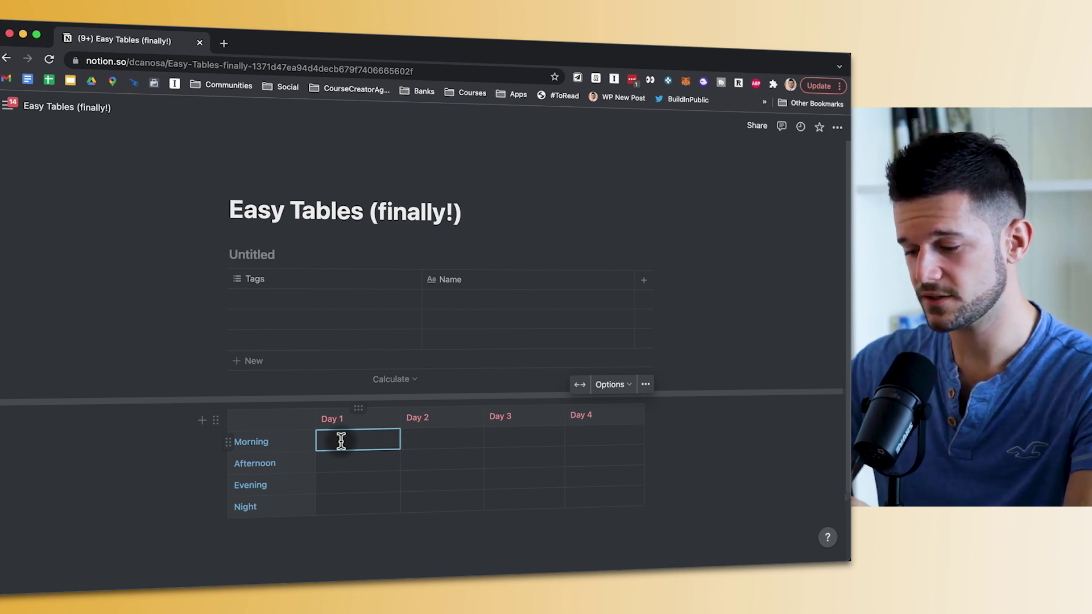
pyautogui.press('shift')
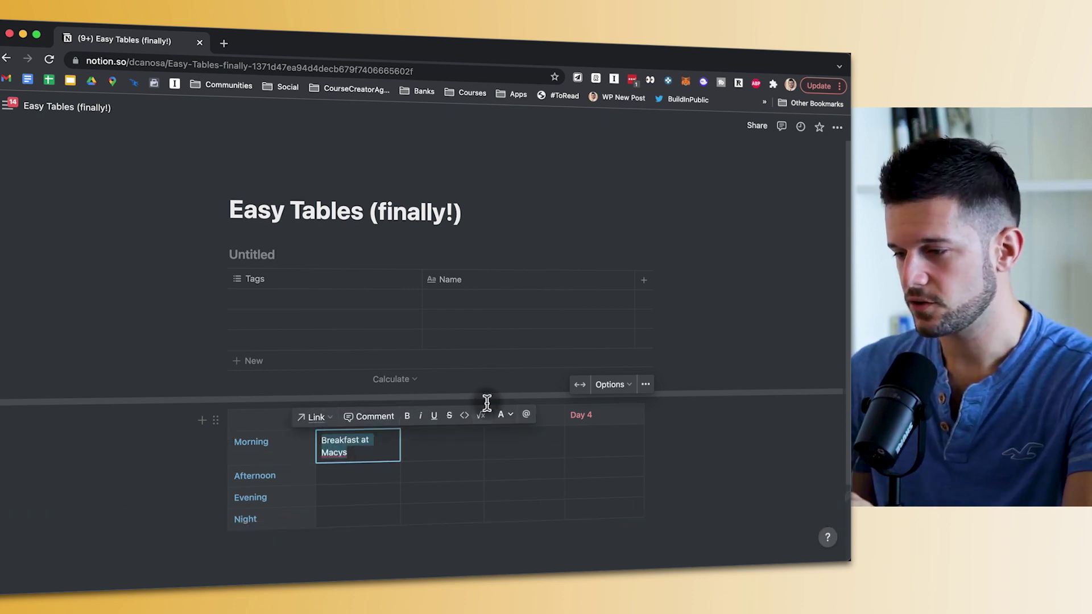
pyautogui.click(408, 416)
pyautogui.click(420, 416)
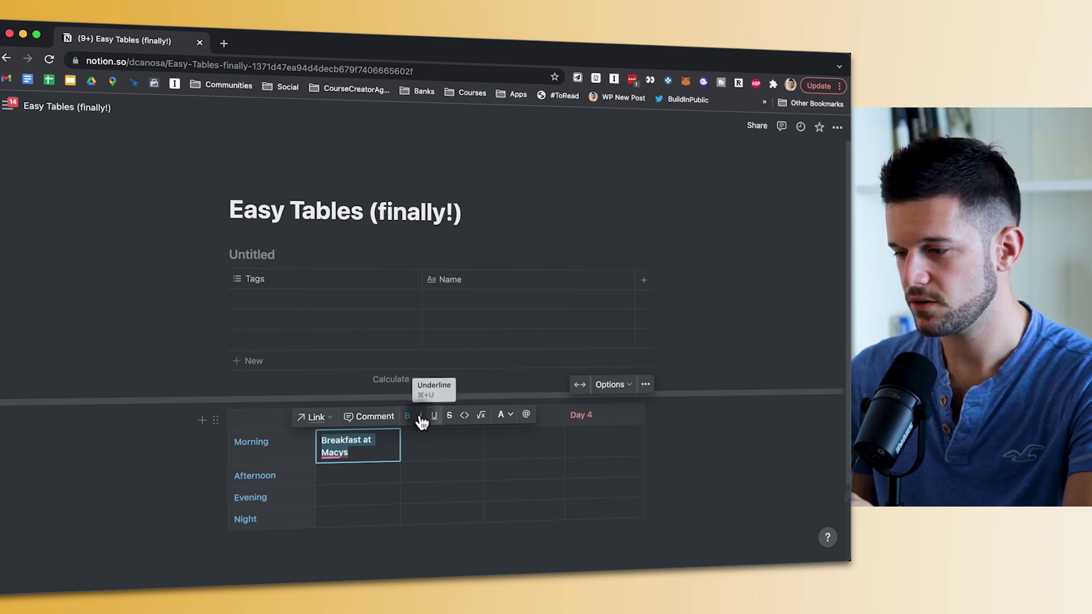
pyautogui.click(465, 420)
pyautogui.click(504, 417)
pyautogui.click(478, 310)
pyautogui.click(359, 451)
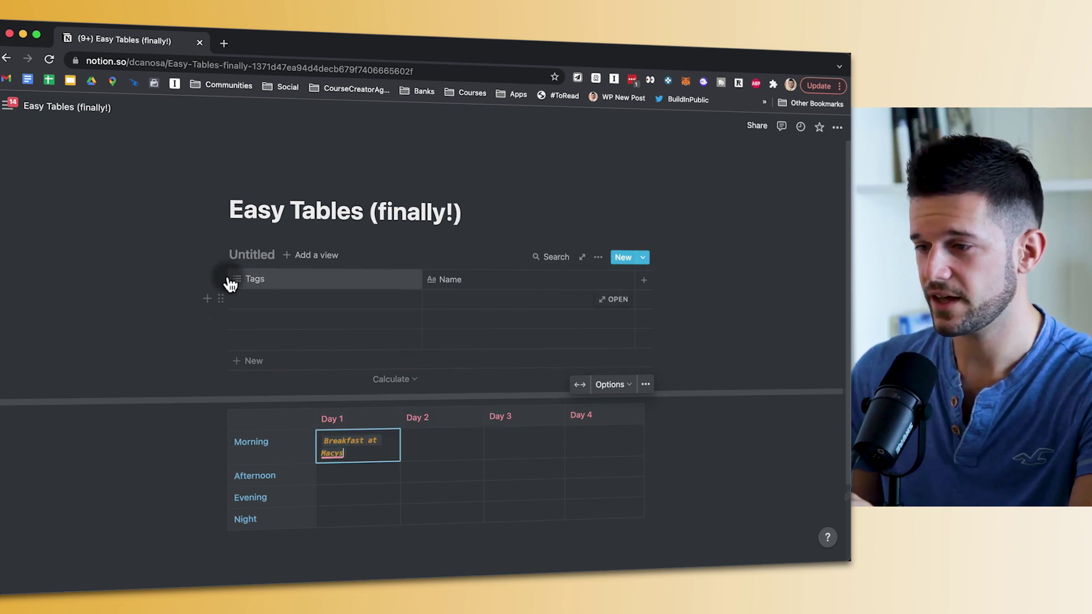
# - Enter 'Text' in the first Name cell and change the Tags column to a Text property
pyautogui.click(452, 298)
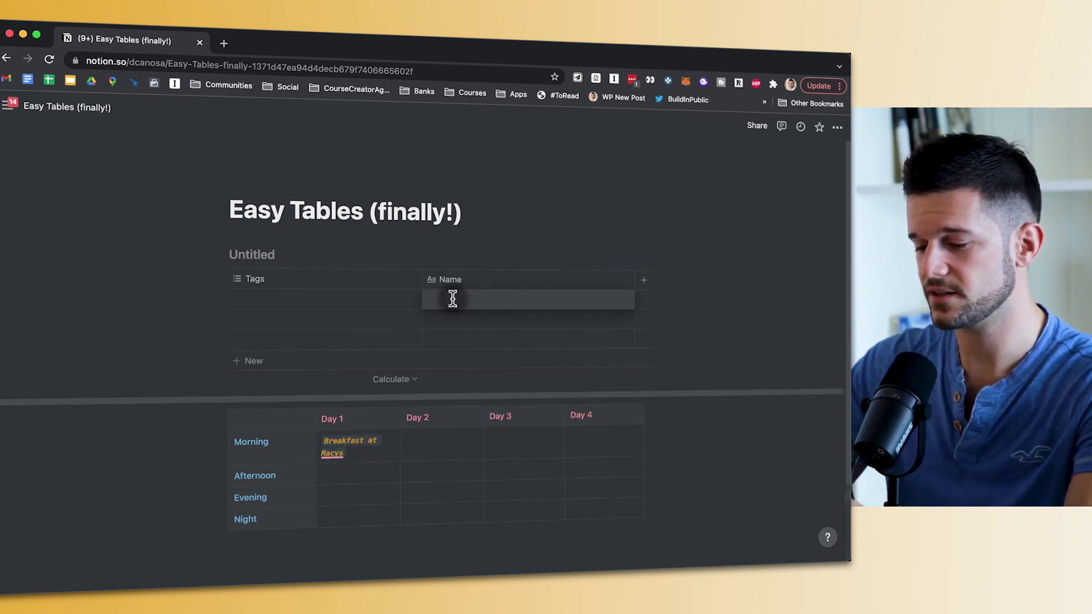
pyautogui.write('Text')
pyautogui.doubleClick(443, 301)
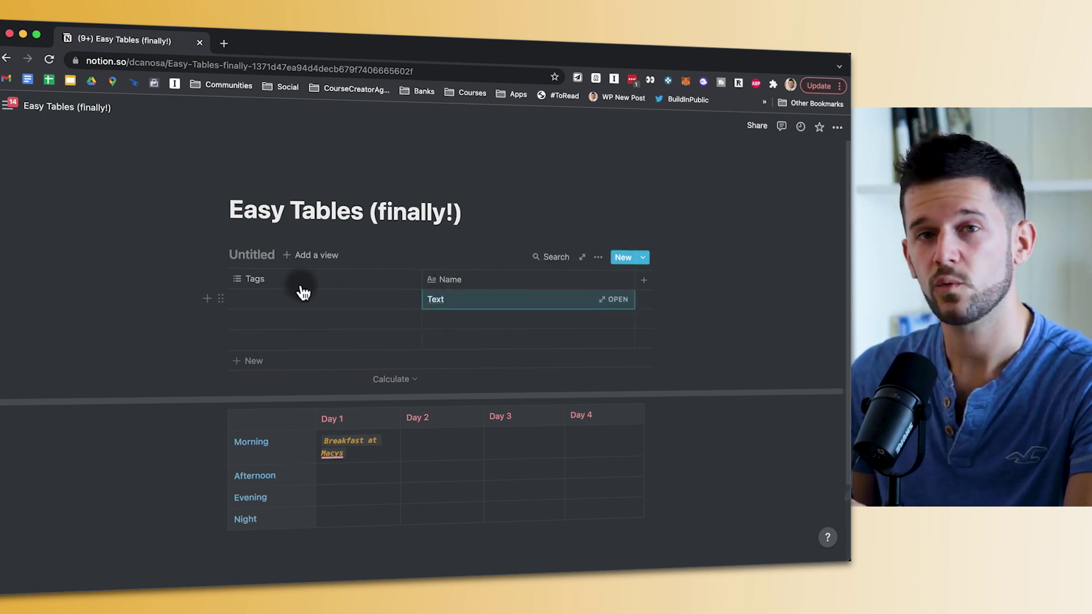
pyautogui.click(271, 284)
pyautogui.click(319, 347)
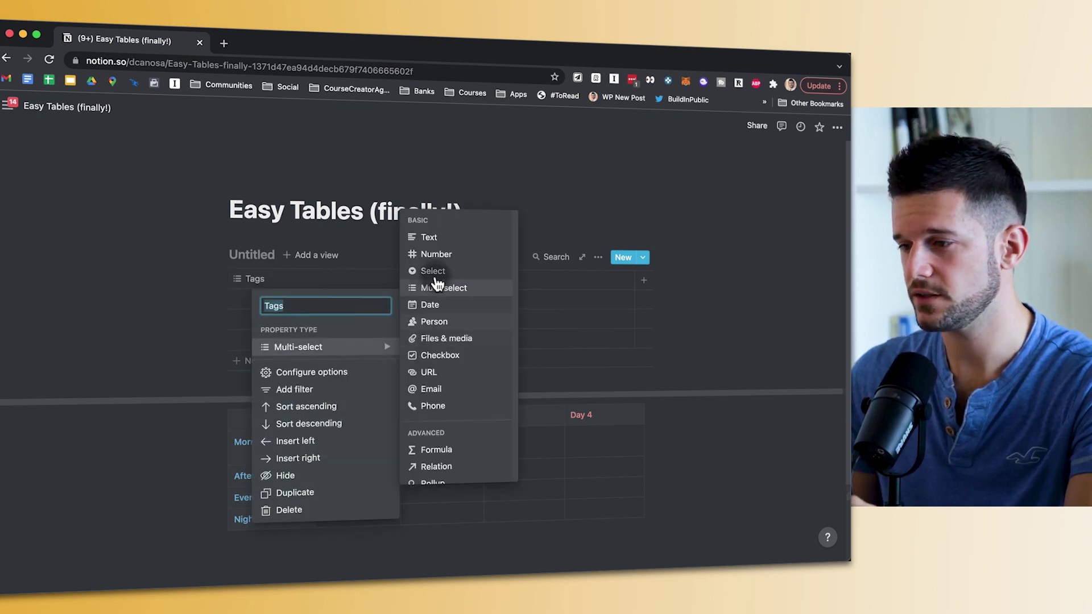
pyautogui.click(435, 235)
# - Type 'Text' into the first row's Tags cell
pyautogui.click(281, 300)
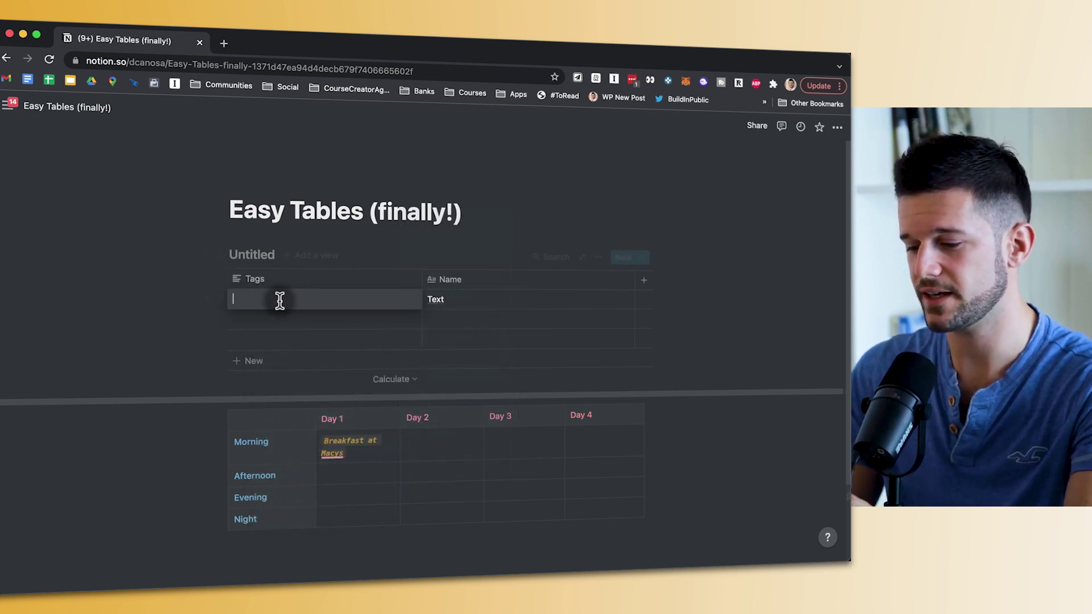
pyautogui.write('Text')
pyautogui.press('Return')
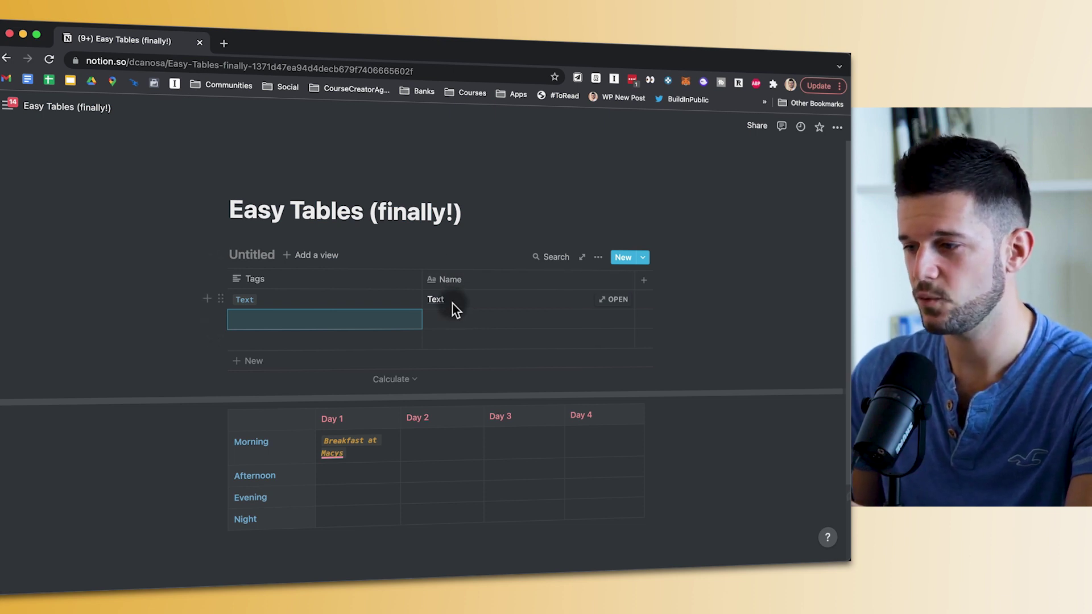
pyautogui.click(462, 278)
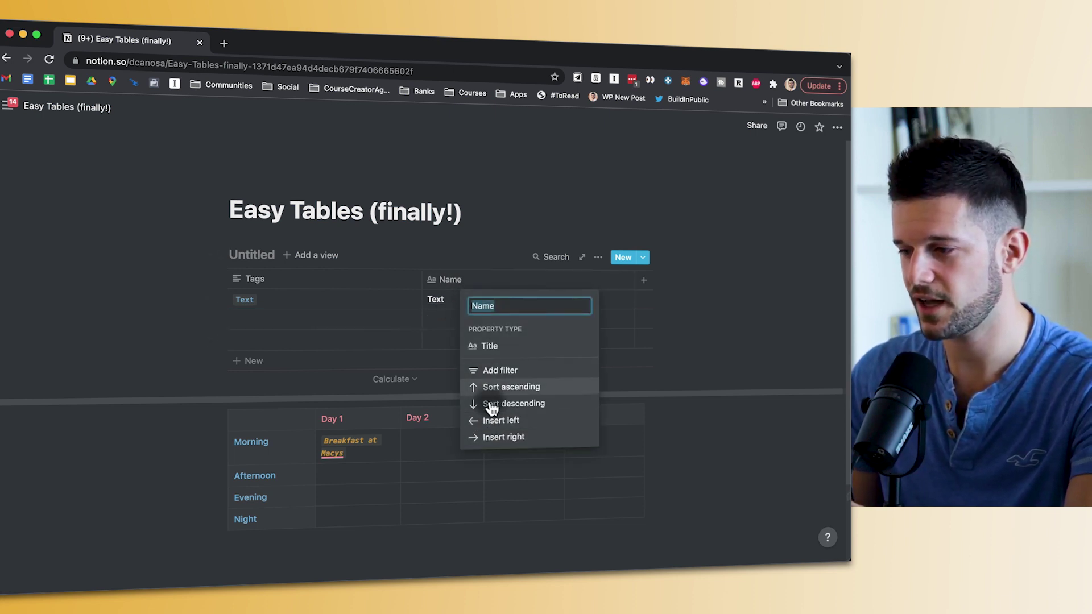
pyautogui.click(490, 297)
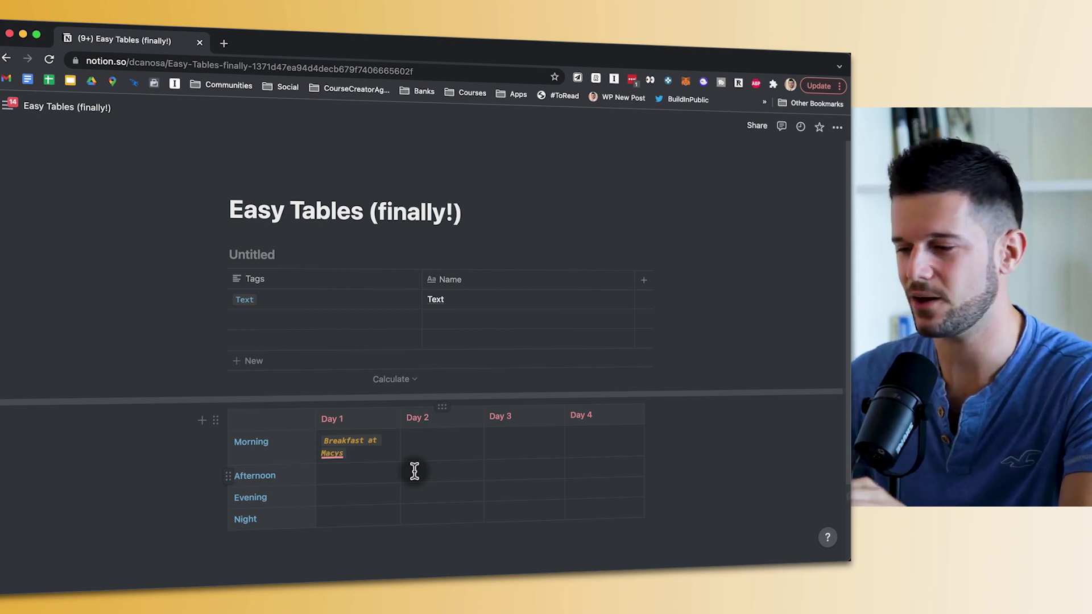
# - Copy the page URL and enter 'Restaurant' in the Day 2 Afternoon cell, linked to this page
pyautogui.press('super+l')
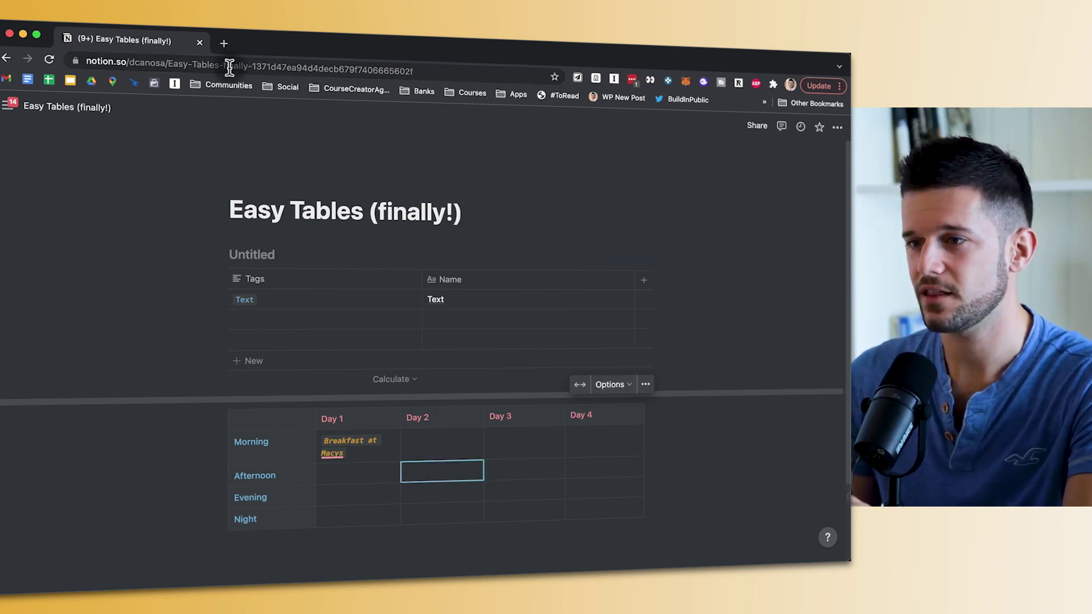
pyautogui.press('super+c')
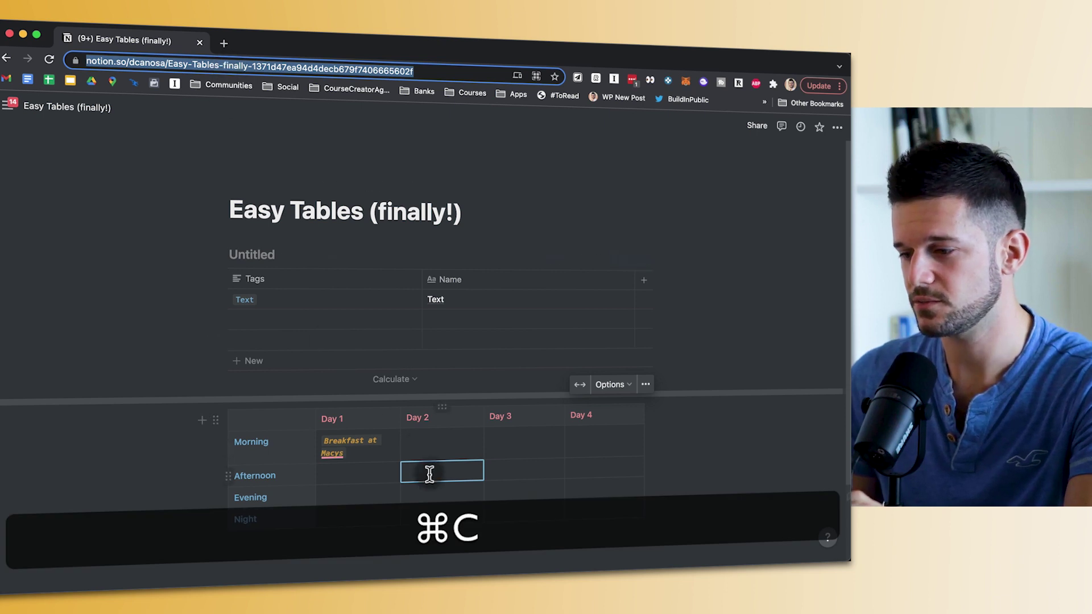
pyautogui.click(418, 467)
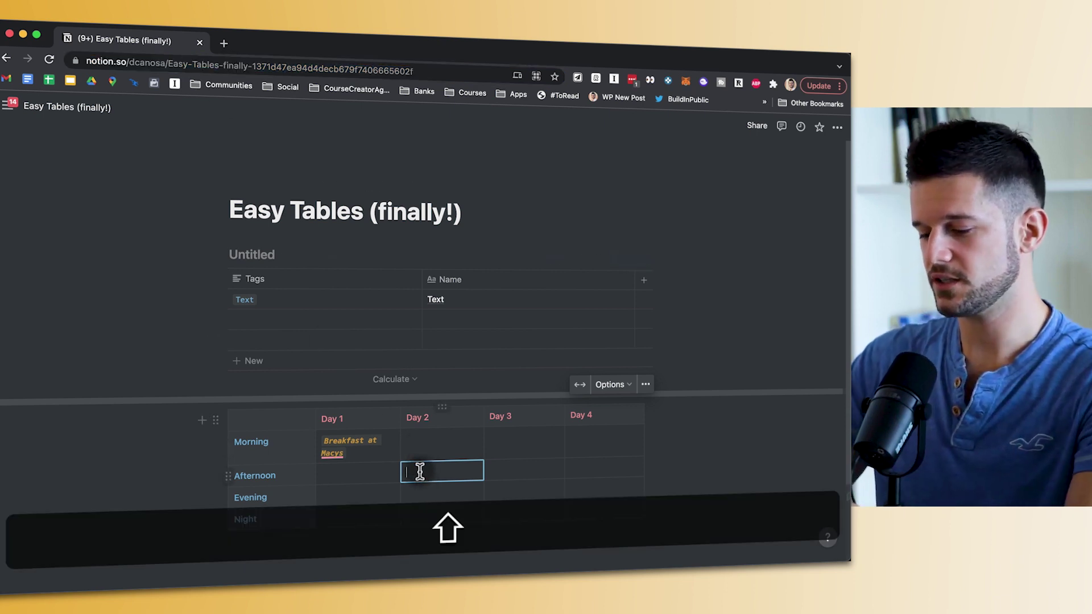
pyautogui.write('Restaurant')
pyautogui.doubleClick(425, 471)
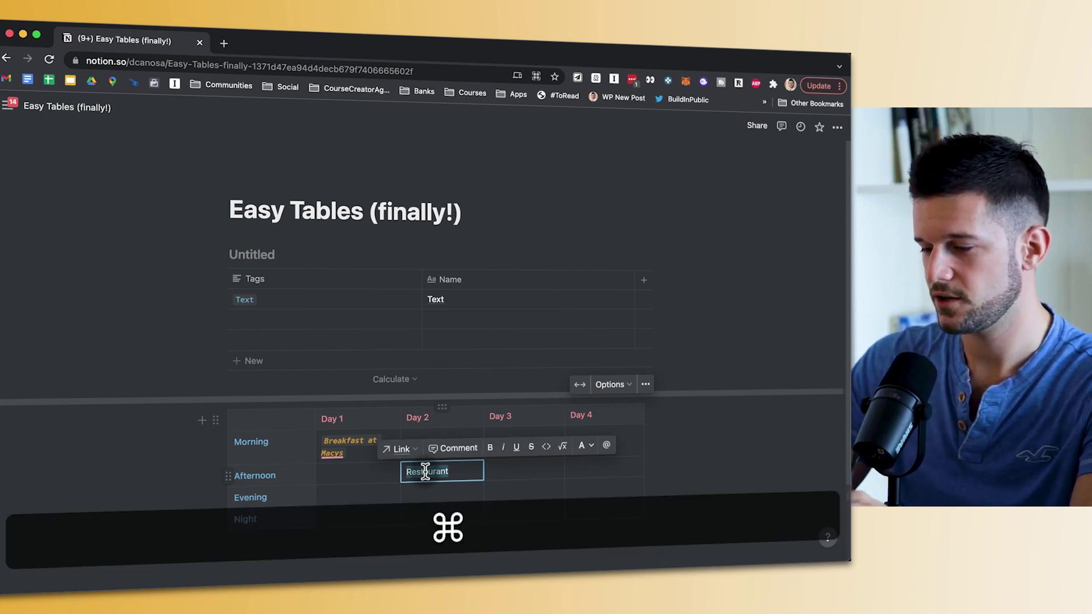
pyautogui.press('super+k')
pyautogui.press('super+v')
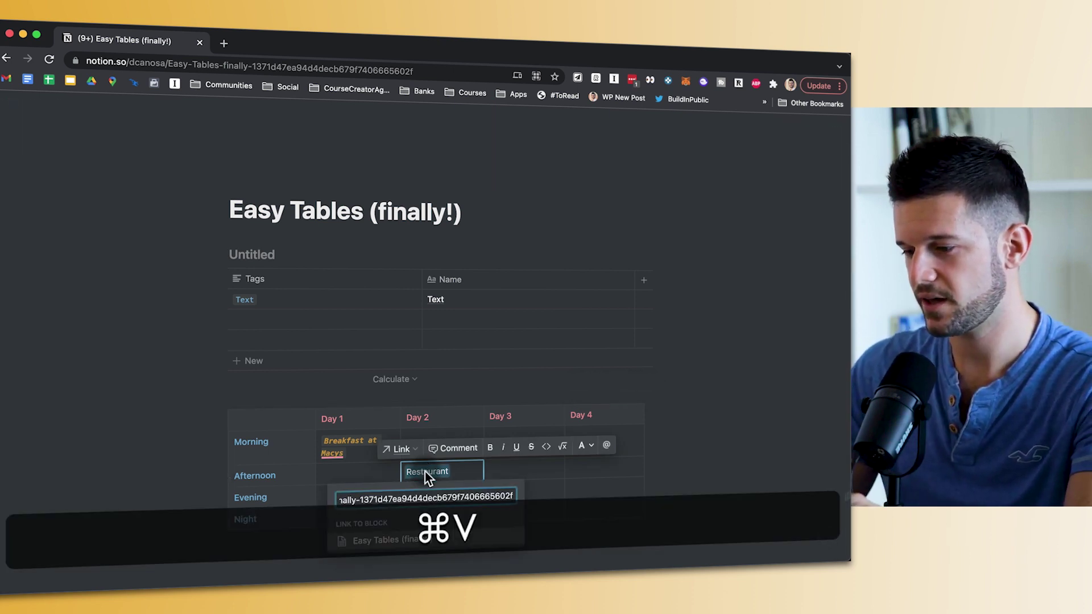
pyautogui.press('Return')
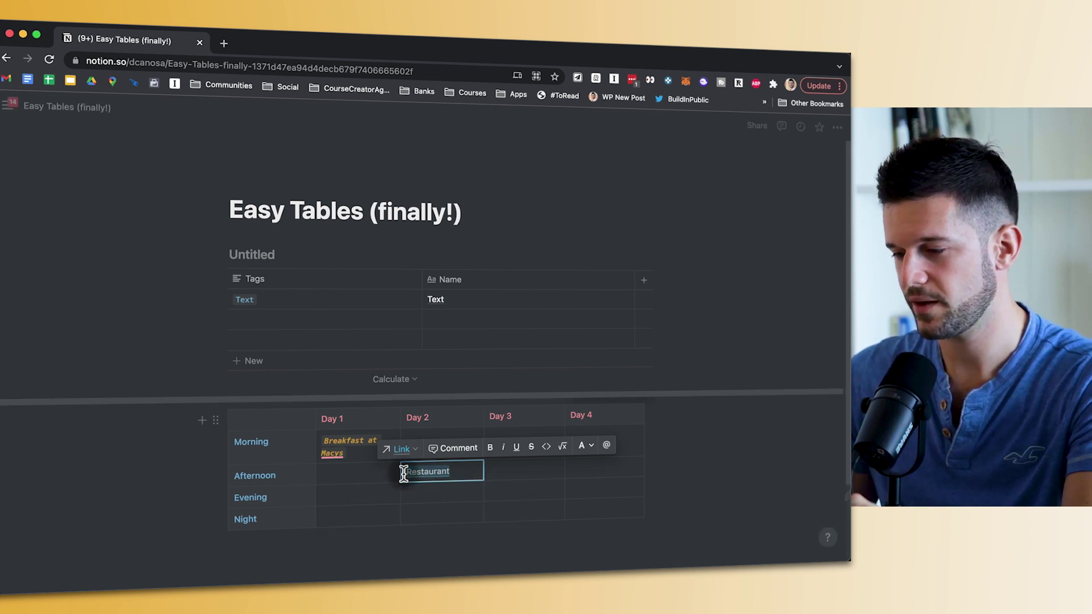
pyautogui.click(485, 472)
# - Add 'Restaurant' linked to this page in the second row's Tags cell, and test the link
pyautogui.click(244, 321)
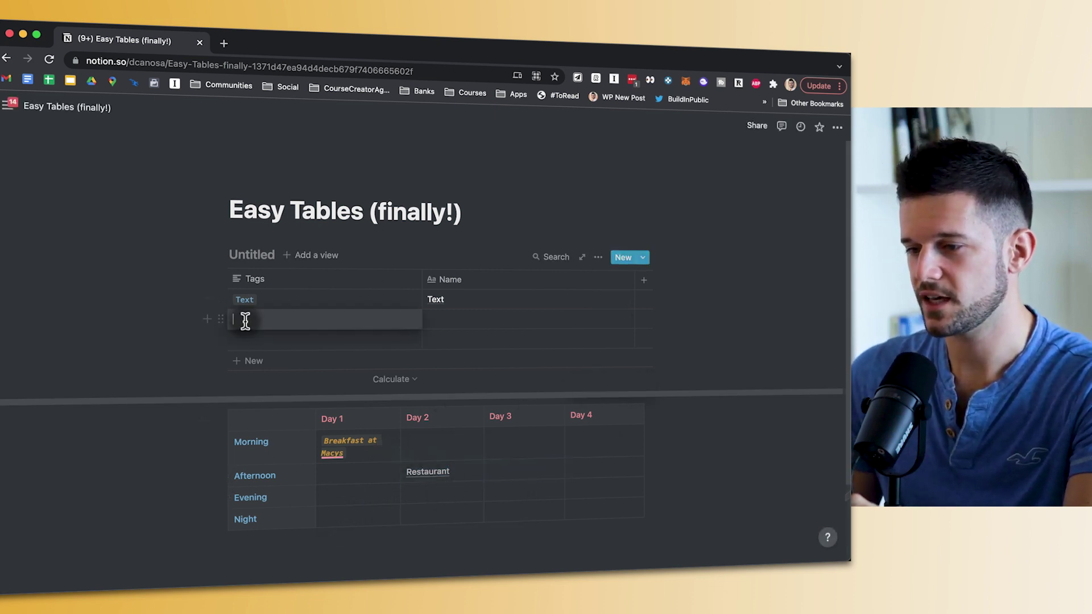
pyautogui.write('Restaurant')
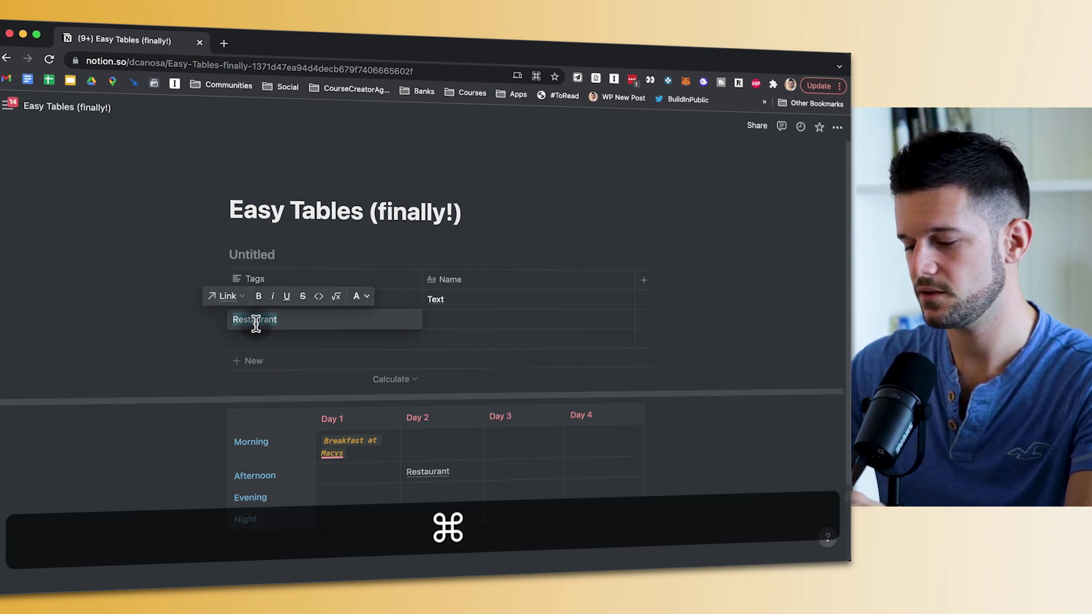
pyautogui.press('super+k')
pyautogui.press('super+v')
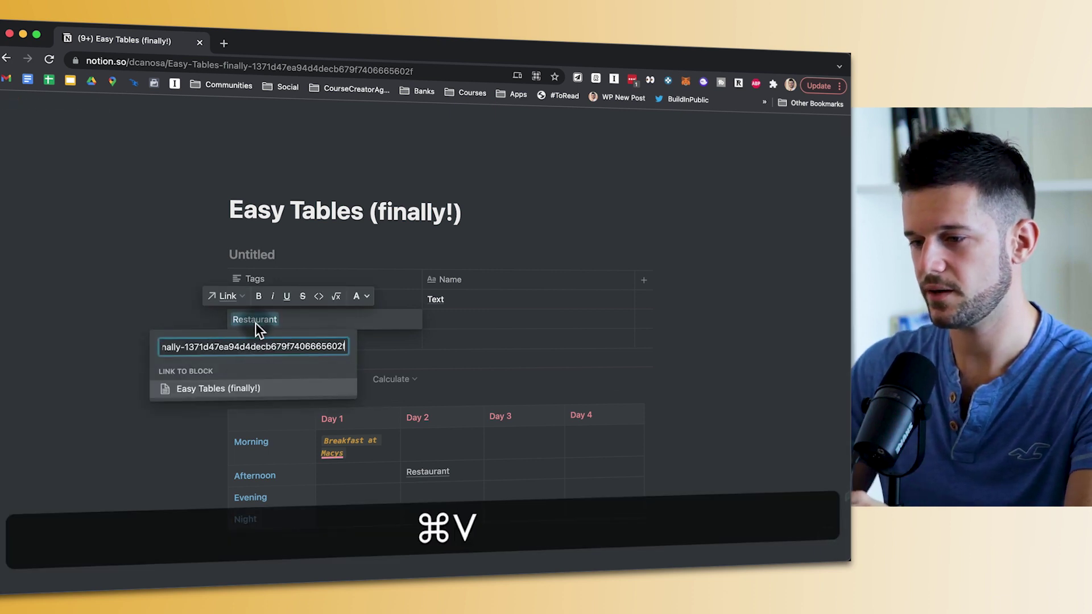
pyautogui.press('Return')
pyautogui.press('Escape')
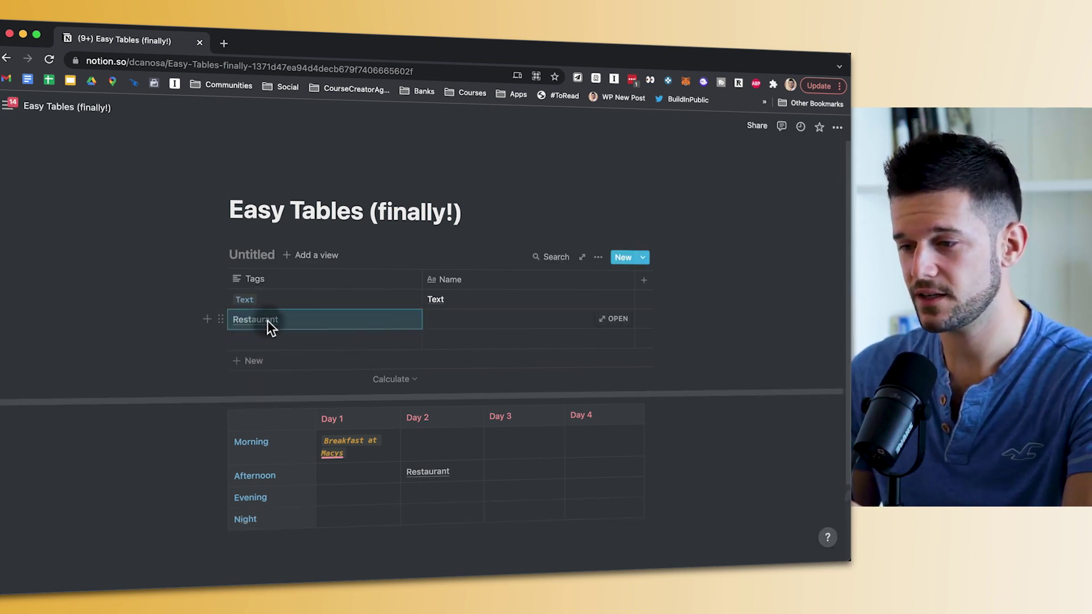
pyautogui.press('Escape')
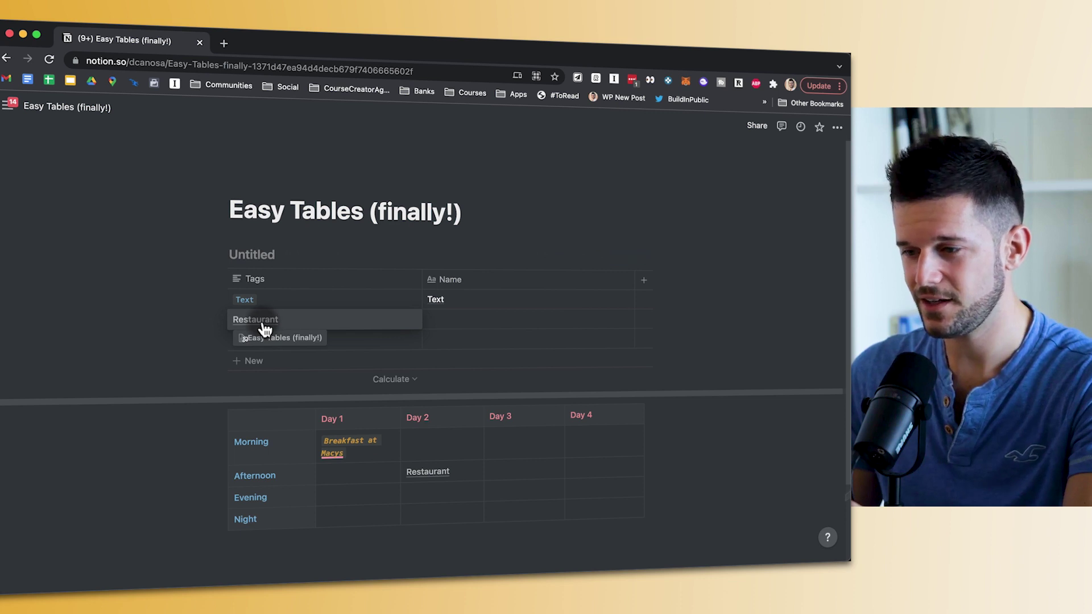
pyautogui.click(259, 327)
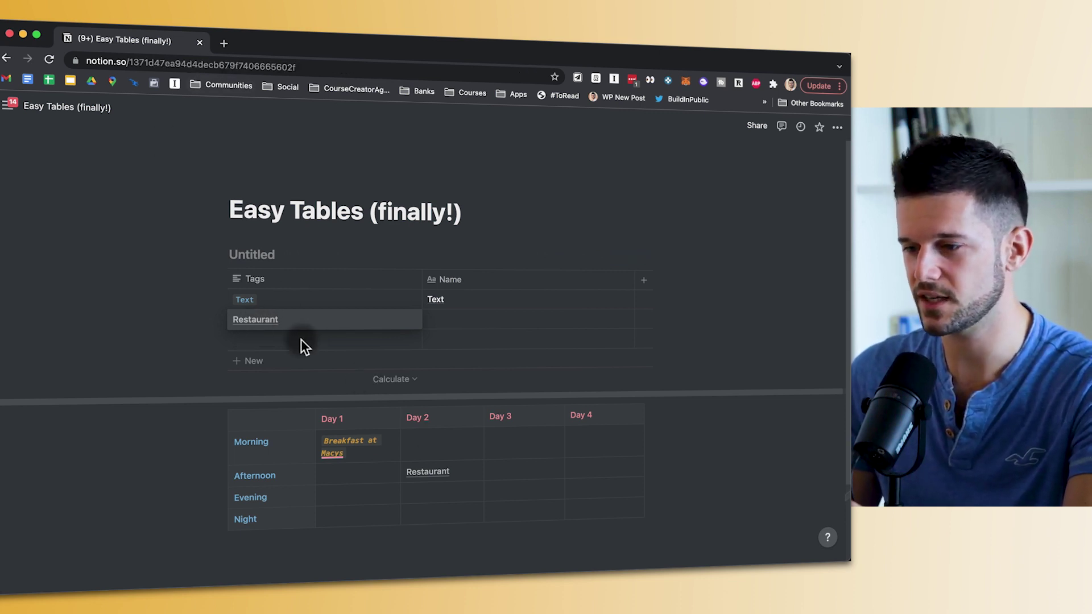
pyautogui.click(432, 475)
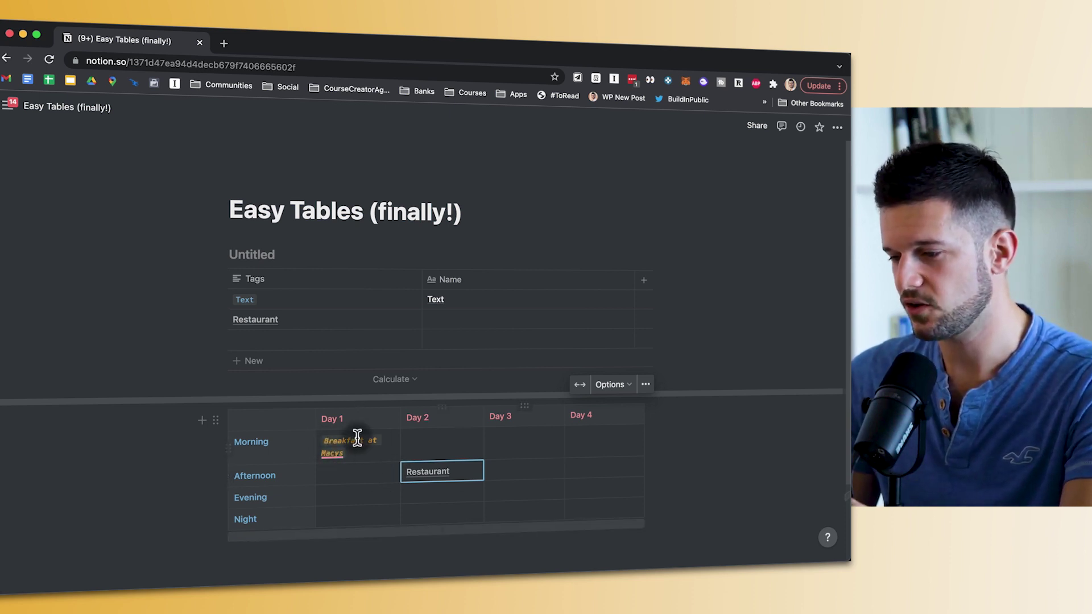
pyautogui.moveTo(337, 463); pyautogui.dragTo(321, 439)
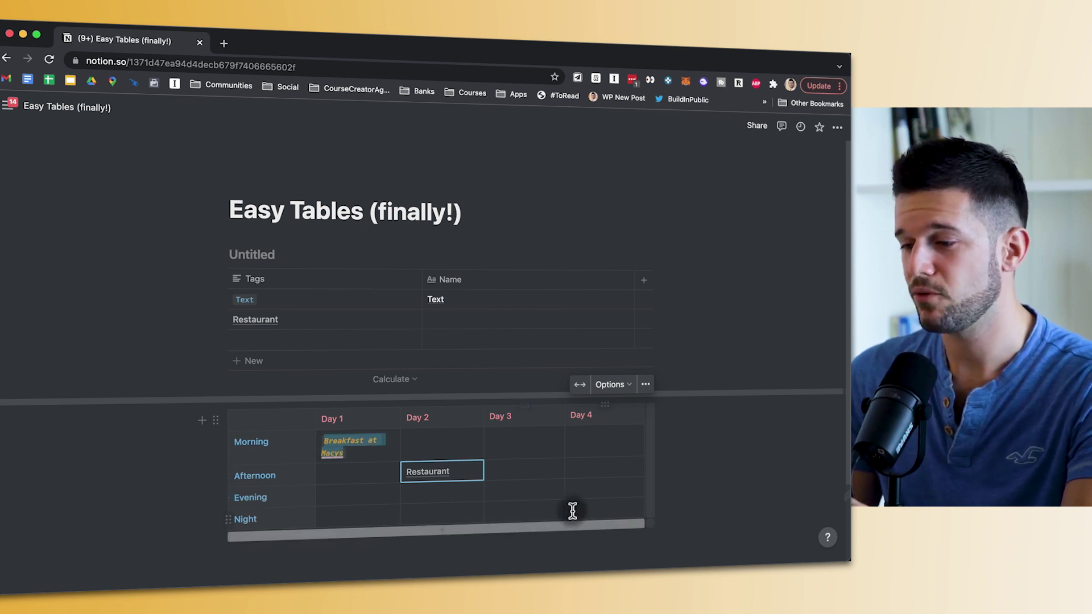
pyautogui.click(373, 452)
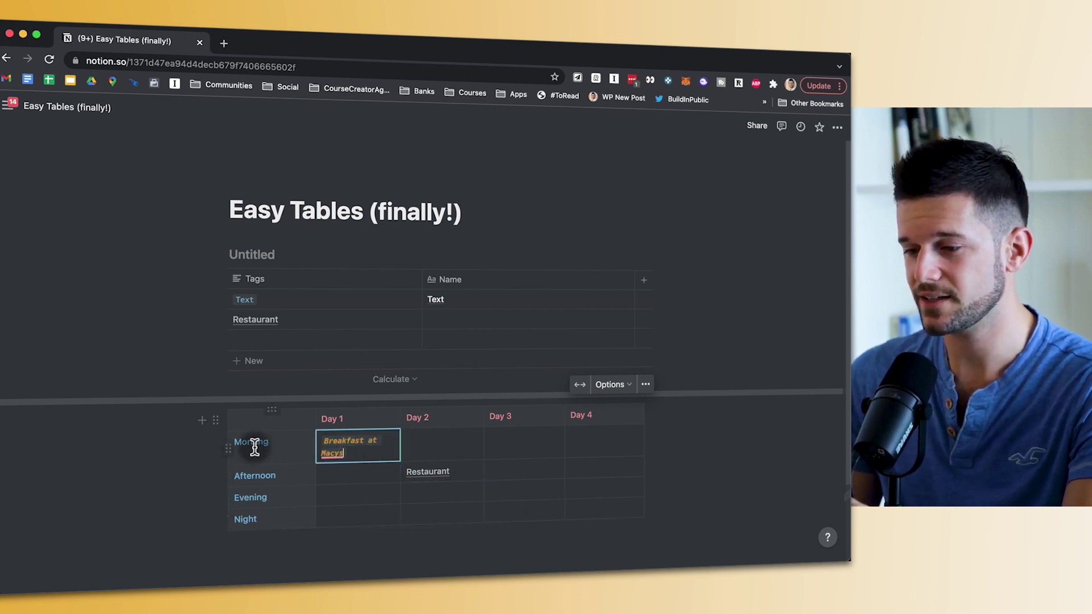
pyautogui.click(228, 448)
pyautogui.press('Escape')
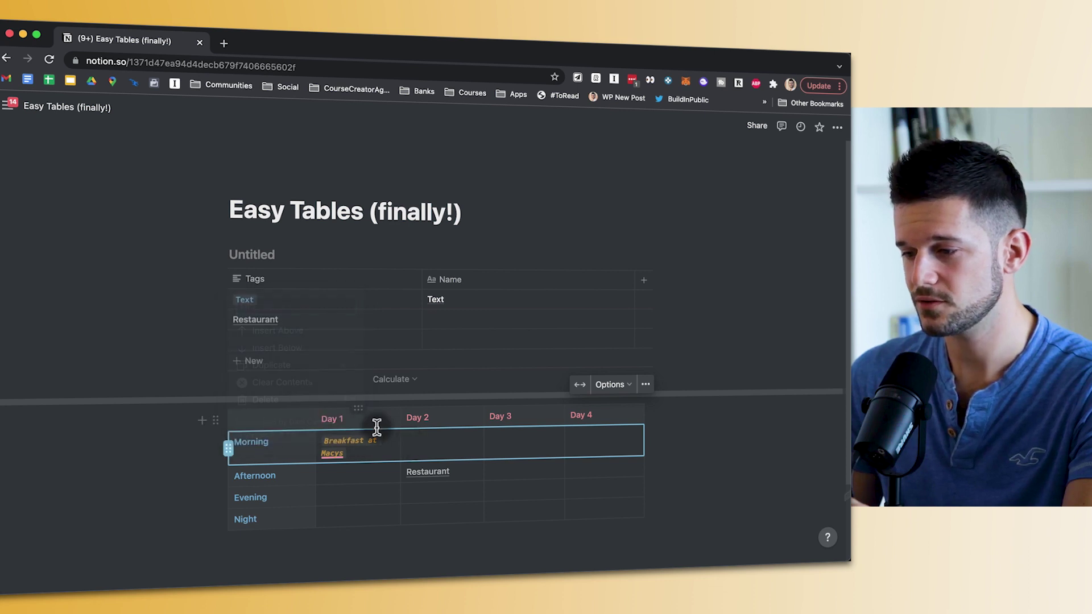
pyautogui.click(358, 409)
pyautogui.click(343, 460)
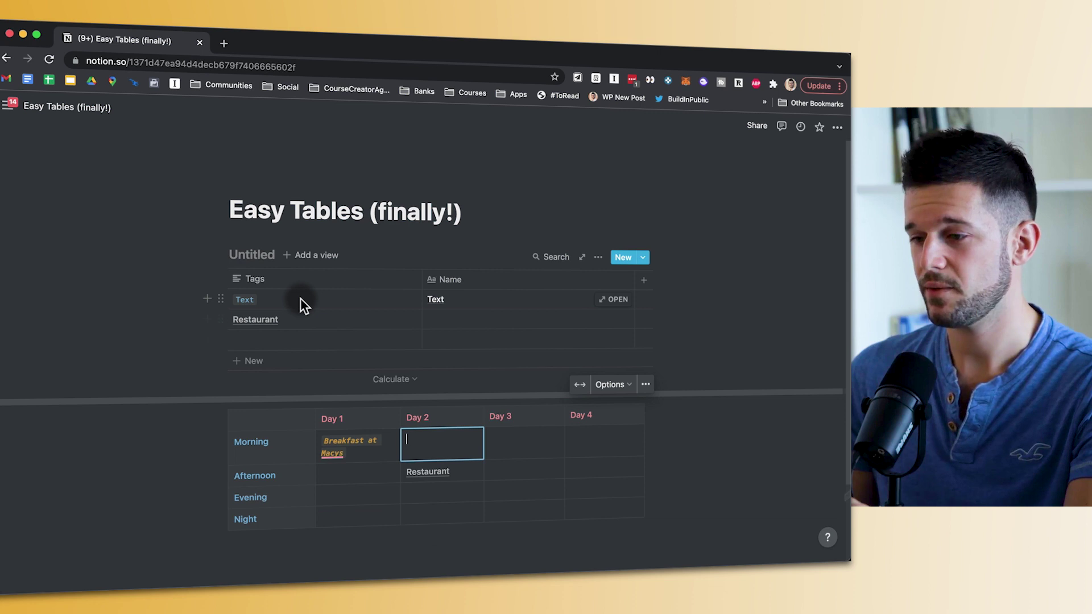
pyautogui.moveTo(300, 298); pyautogui.dragTo(511, 346)
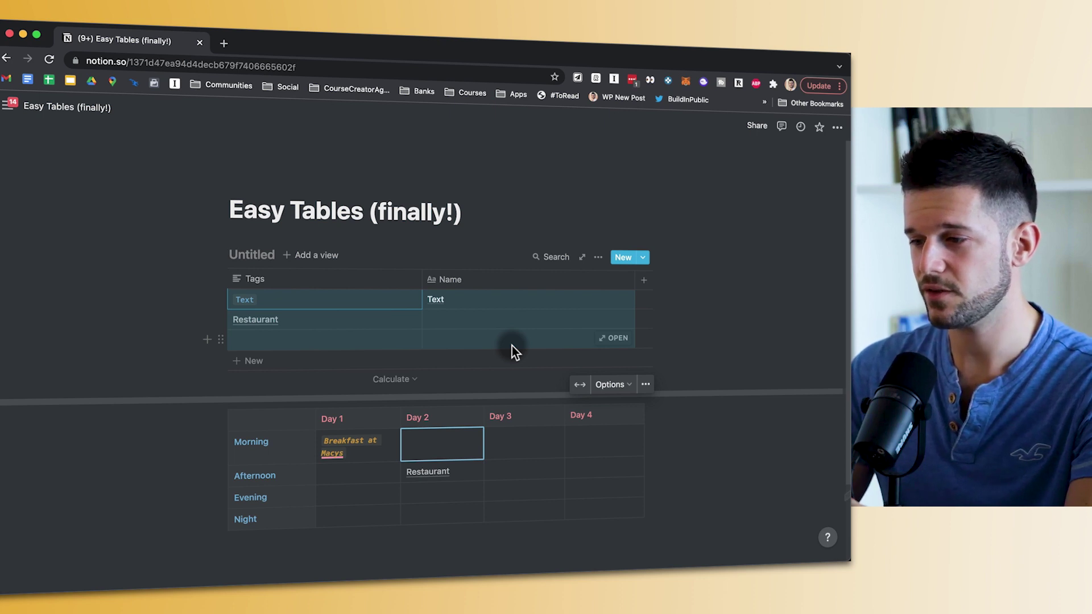
pyautogui.press('Delete')
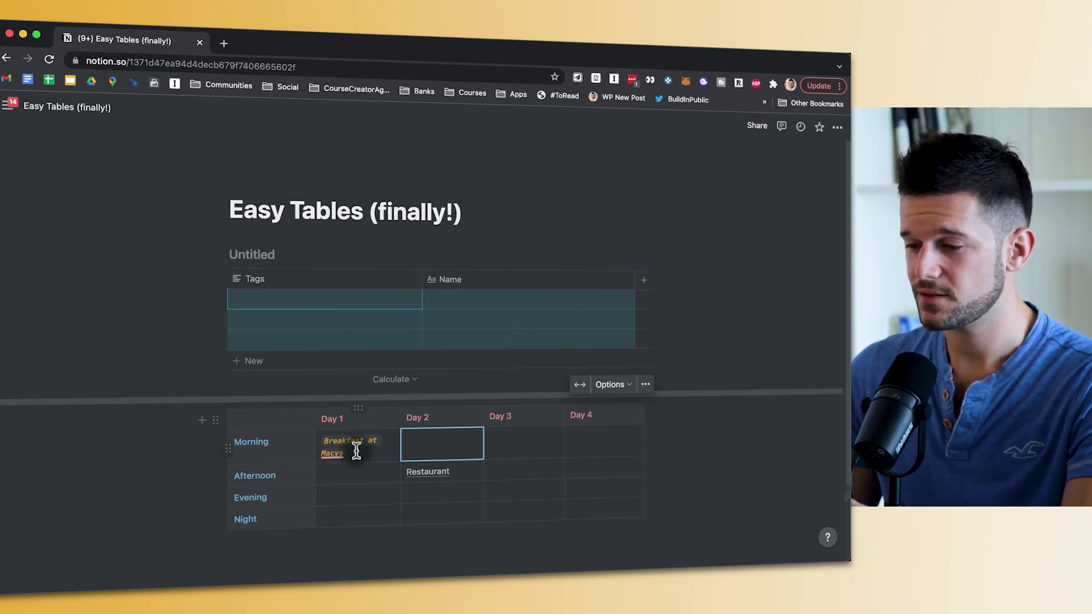
pyautogui.click(356, 451)
pyautogui.click(228, 448)
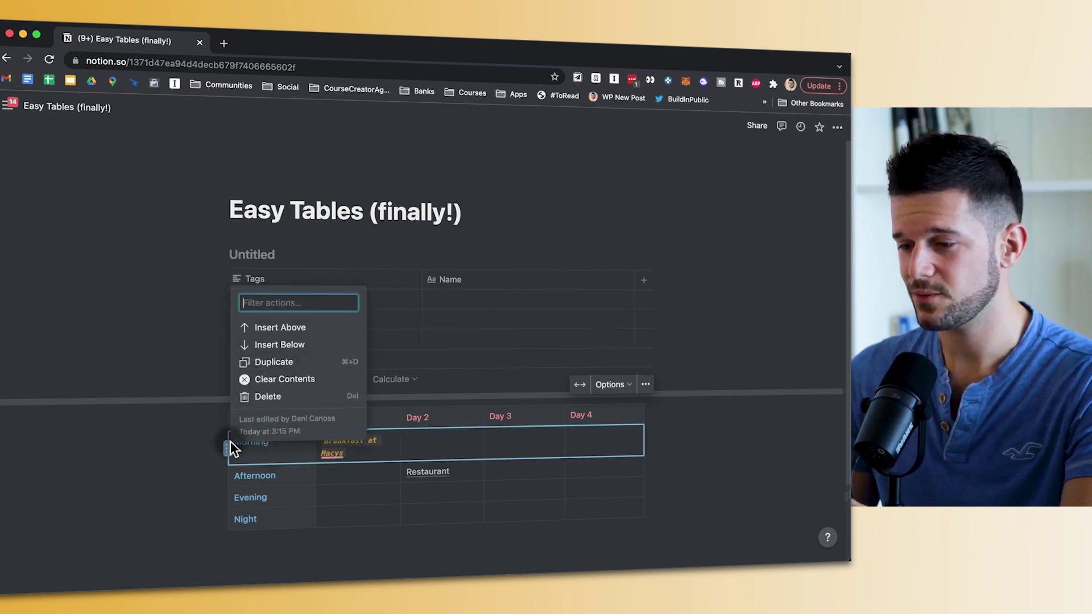
pyautogui.click(260, 380)
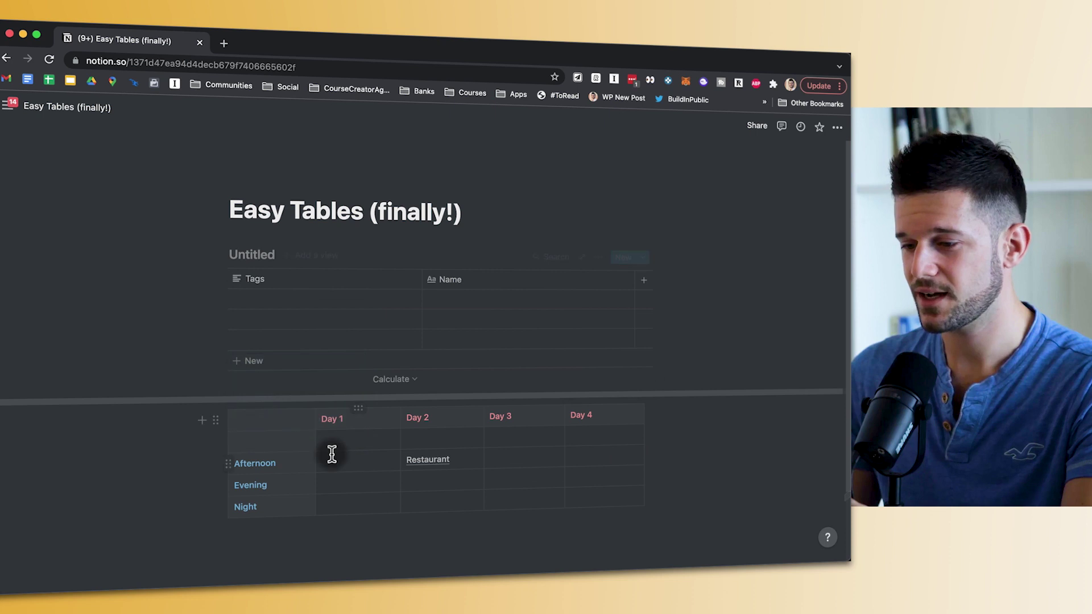
pyautogui.click(233, 463)
pyautogui.press('super+z')
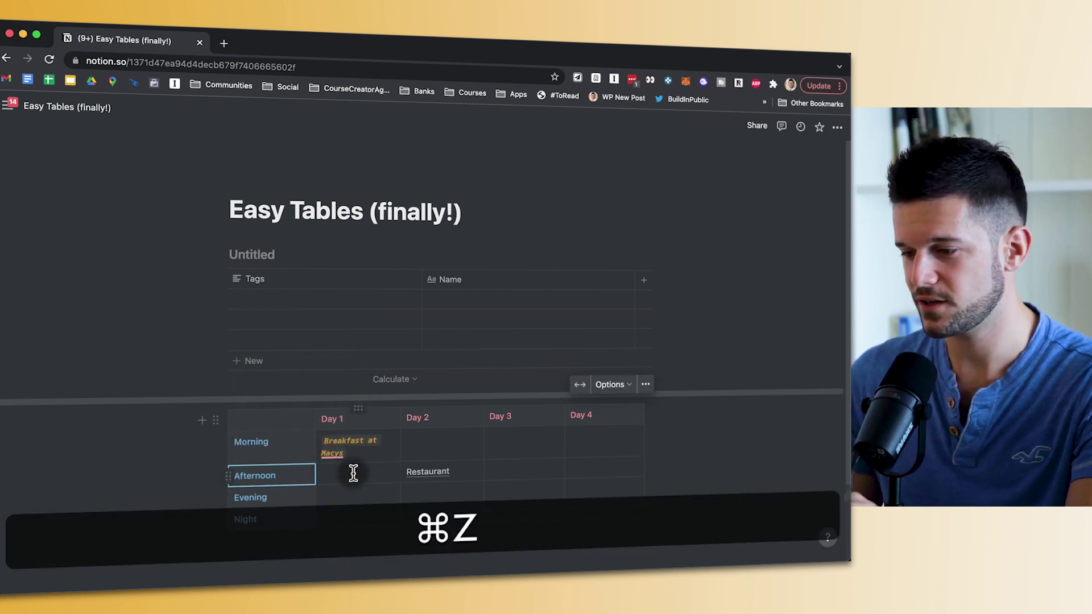
pyautogui.moveTo(345, 440); pyautogui.dragTo(434, 461)
pyautogui.scroll(-1, 614, 535)
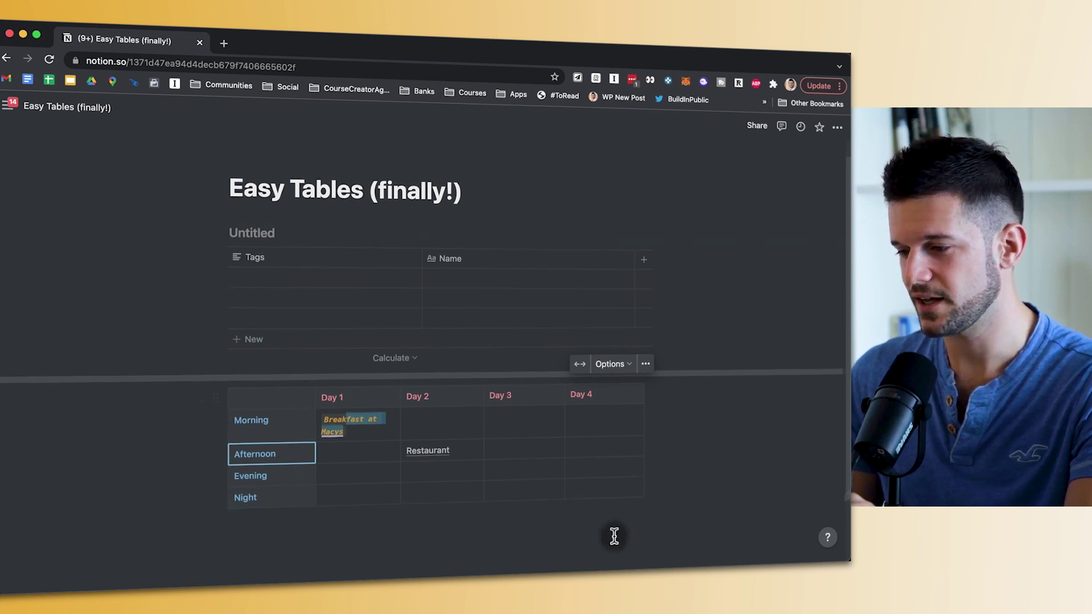
pyautogui.click(353, 426)
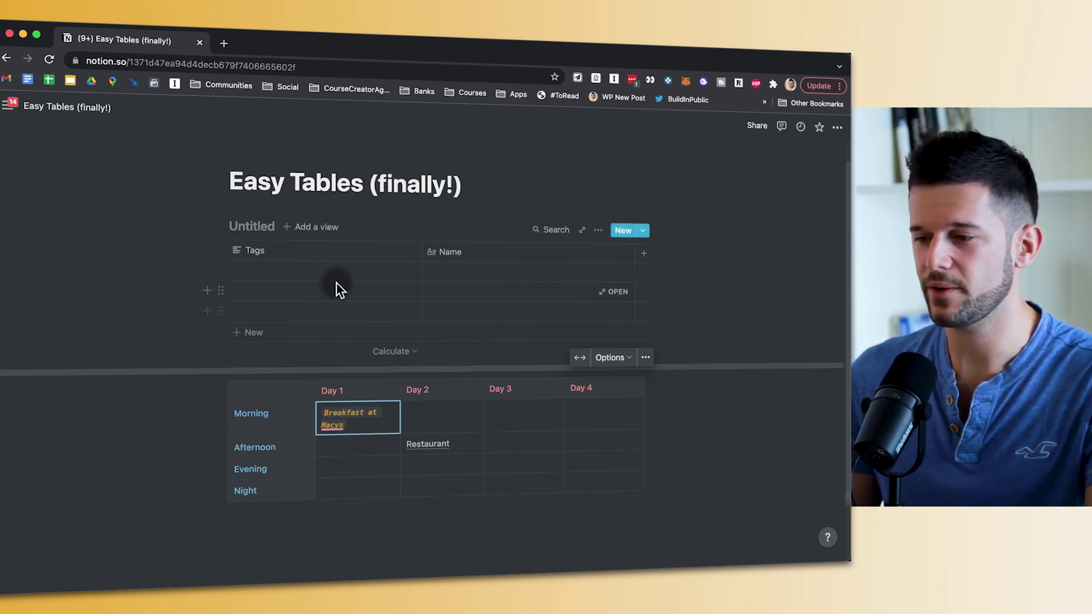
pyautogui.press('super+z')
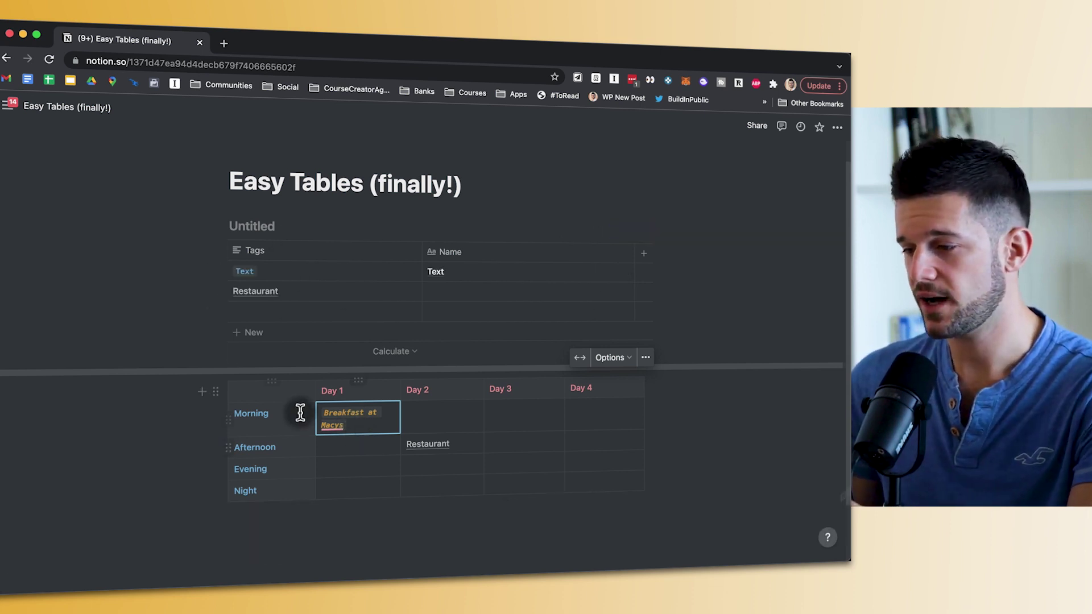
pyautogui.click(216, 391)
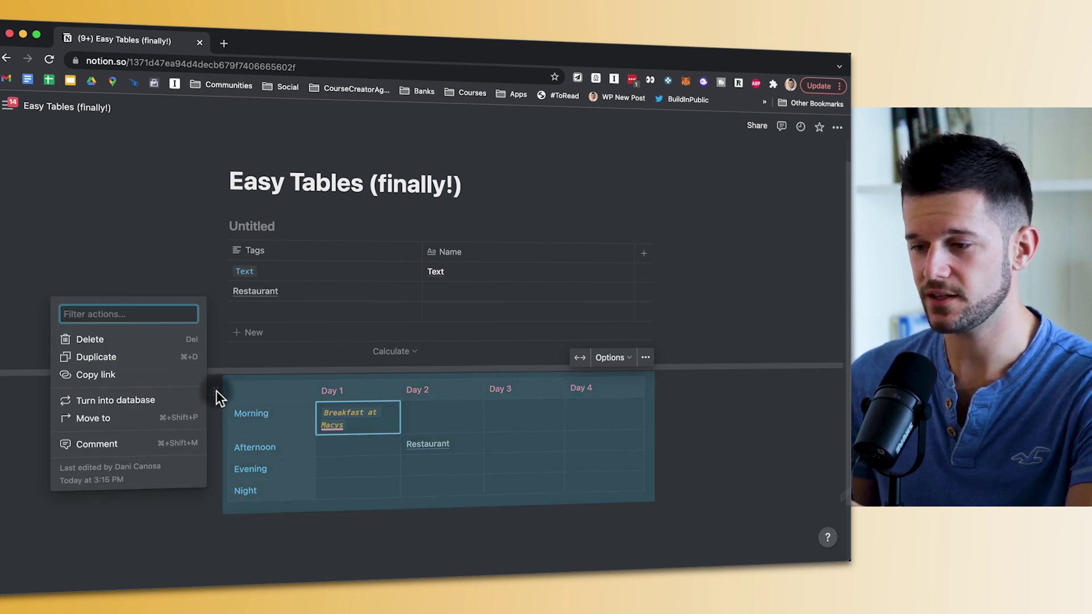
pyautogui.click(245, 396)
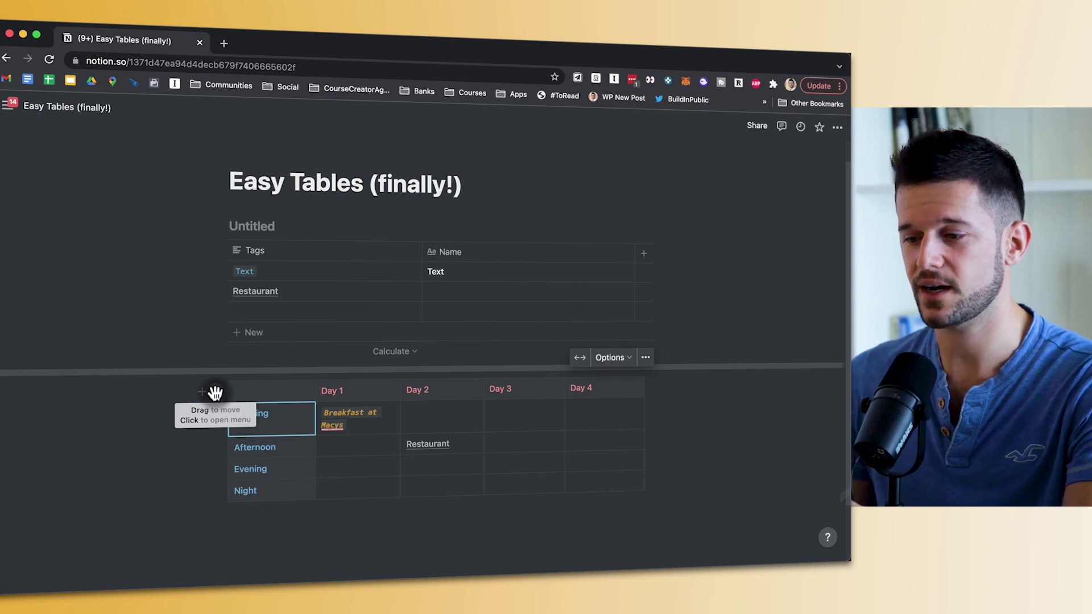
pyautogui.click(215, 392)
pyautogui.click(91, 343)
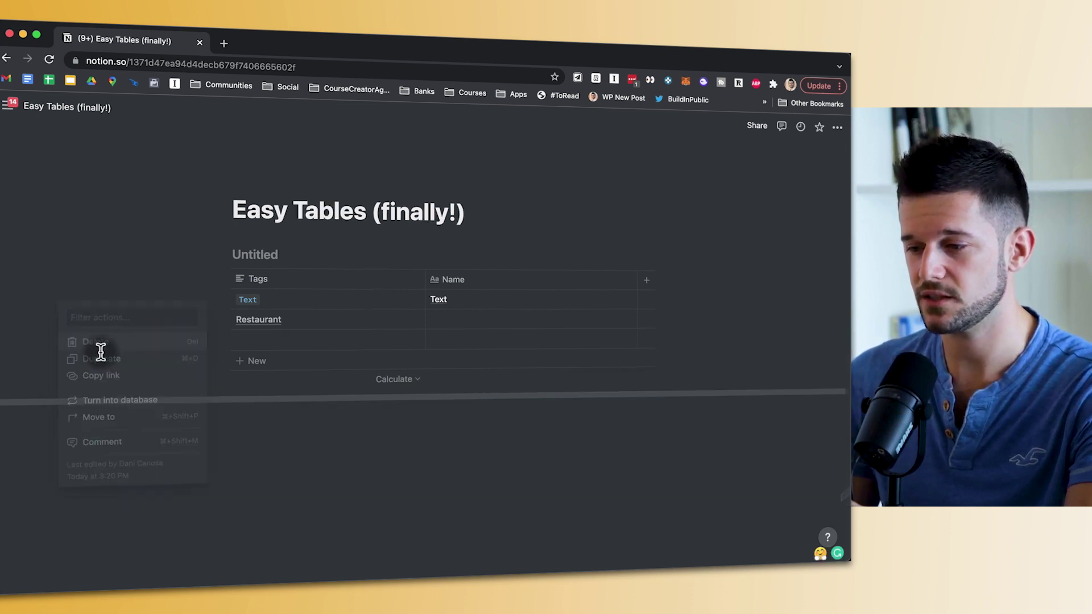
pyautogui.press('super+z')
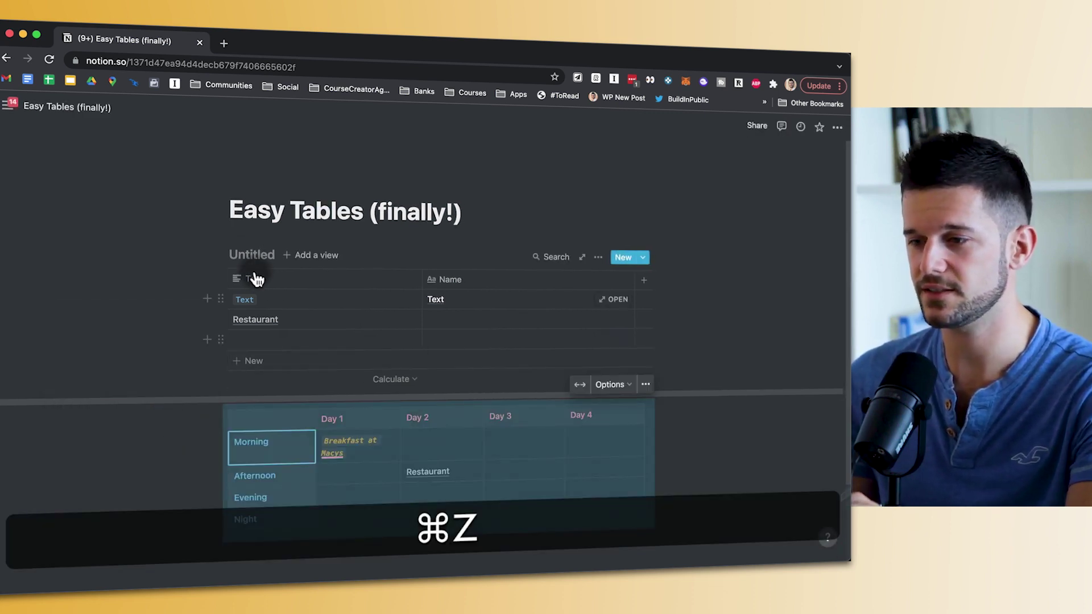
pyautogui.click(221, 254)
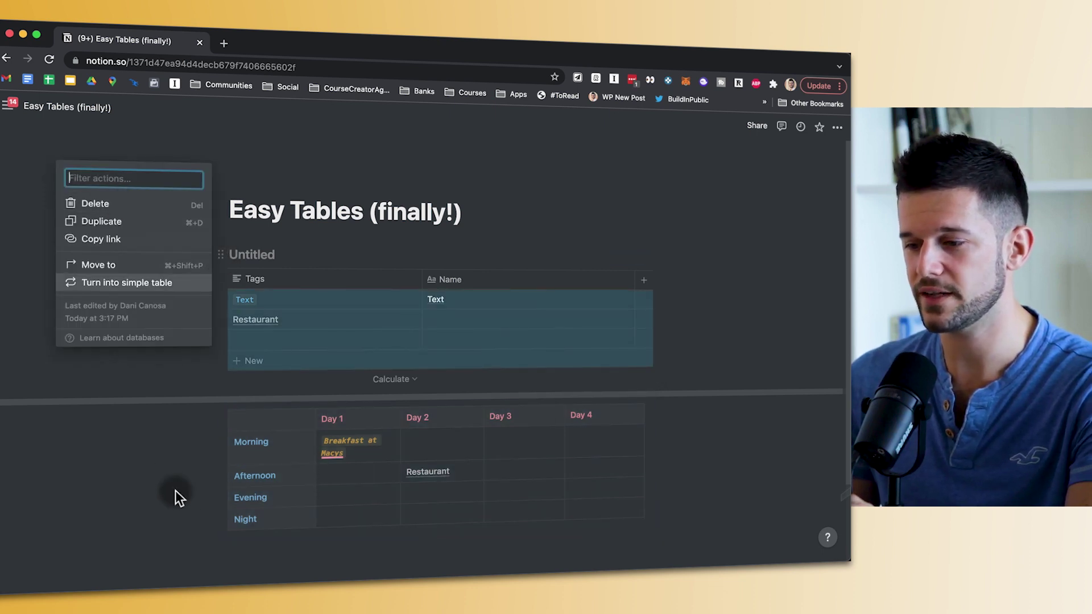
pyautogui.click(284, 442)
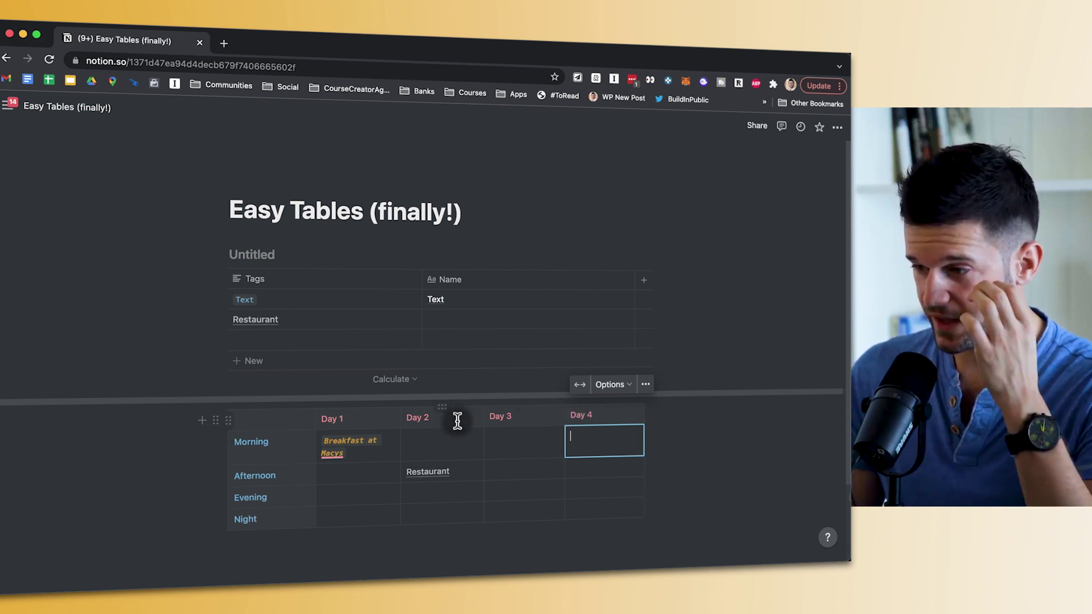
# - Insert a narrow 'Done' column left of Day 2 with a ✅ in its Morning cell
pyautogui.click(440, 438)
pyautogui.click(441, 407)
pyautogui.click(449, 445)
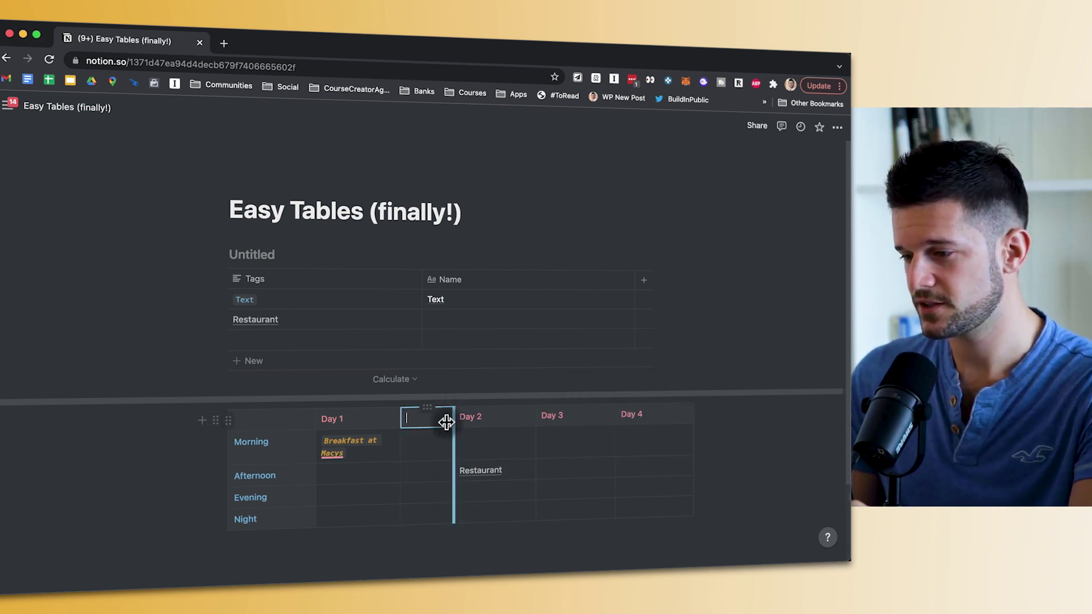
pyautogui.moveTo(450, 419); pyautogui.dragTo(422, 419)
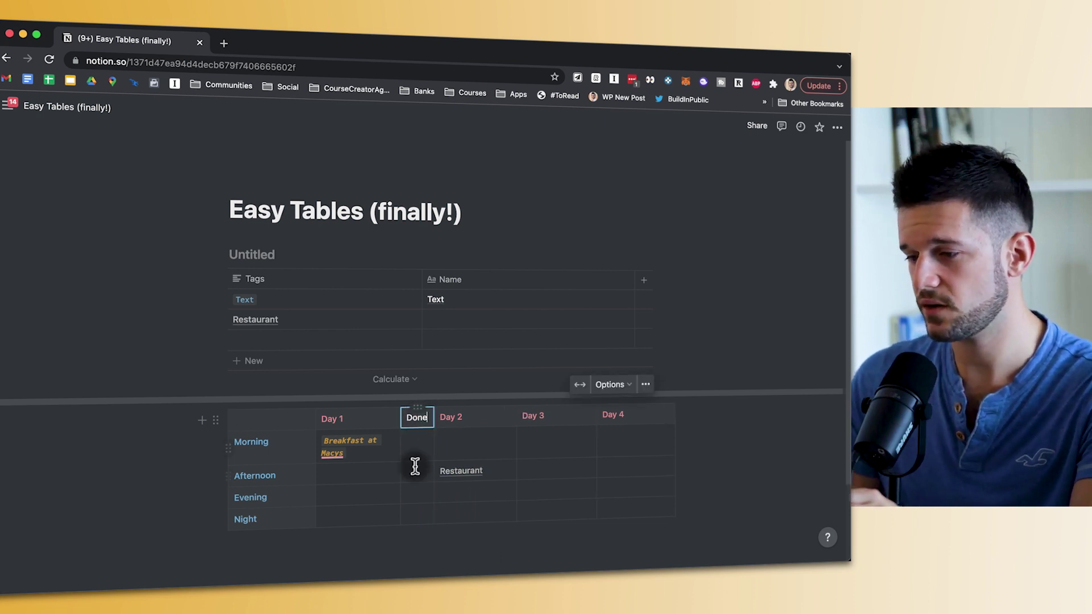
pyautogui.press('Return')
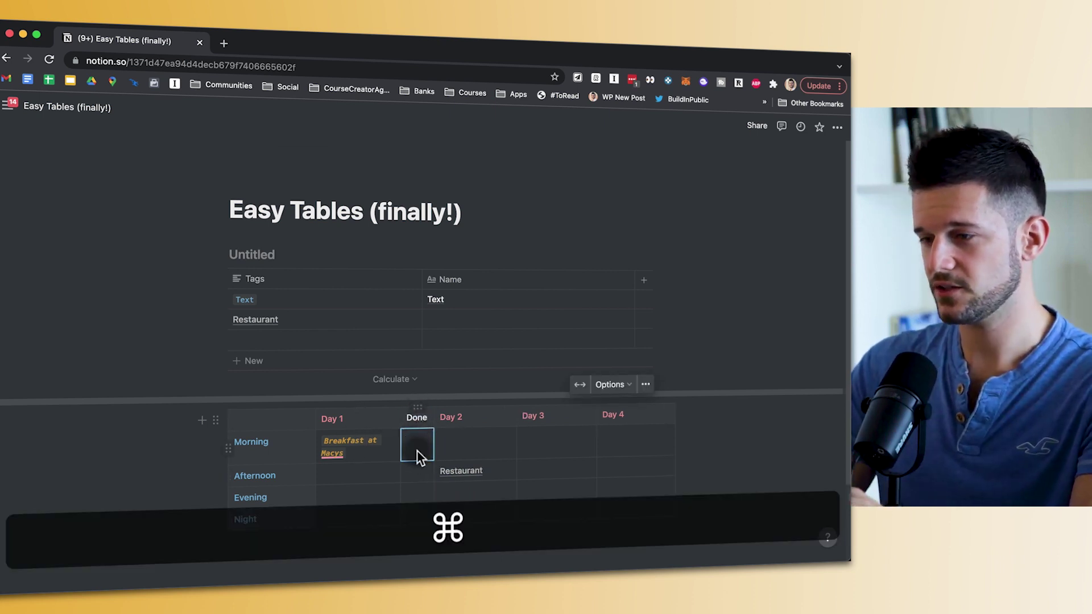
pyautogui.press('super+e')
pyautogui.write('✅')
pyautogui.click(416, 474)
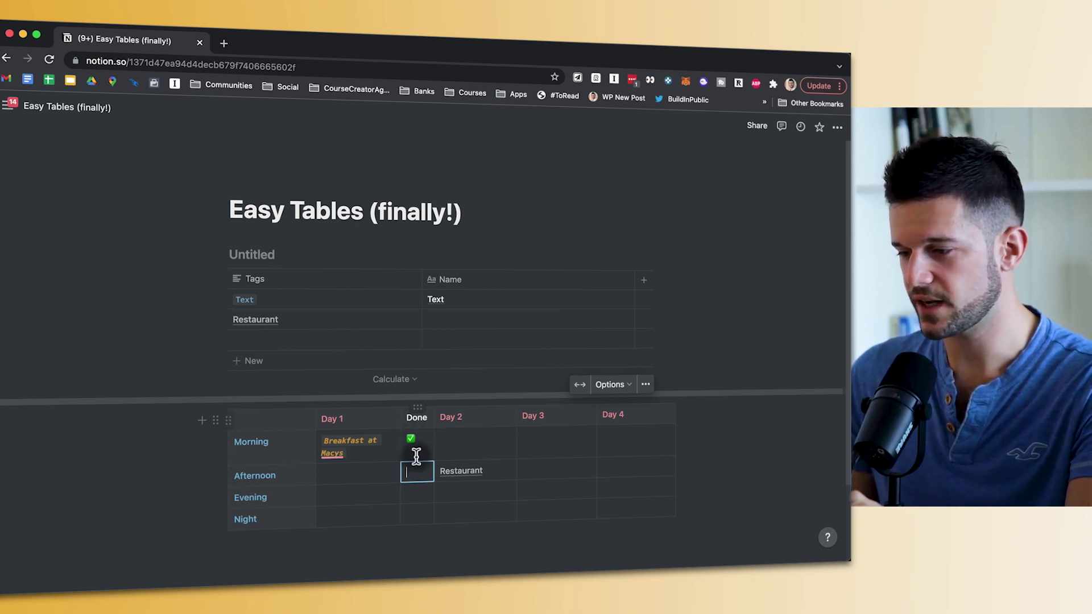
pyautogui.click(414, 440)
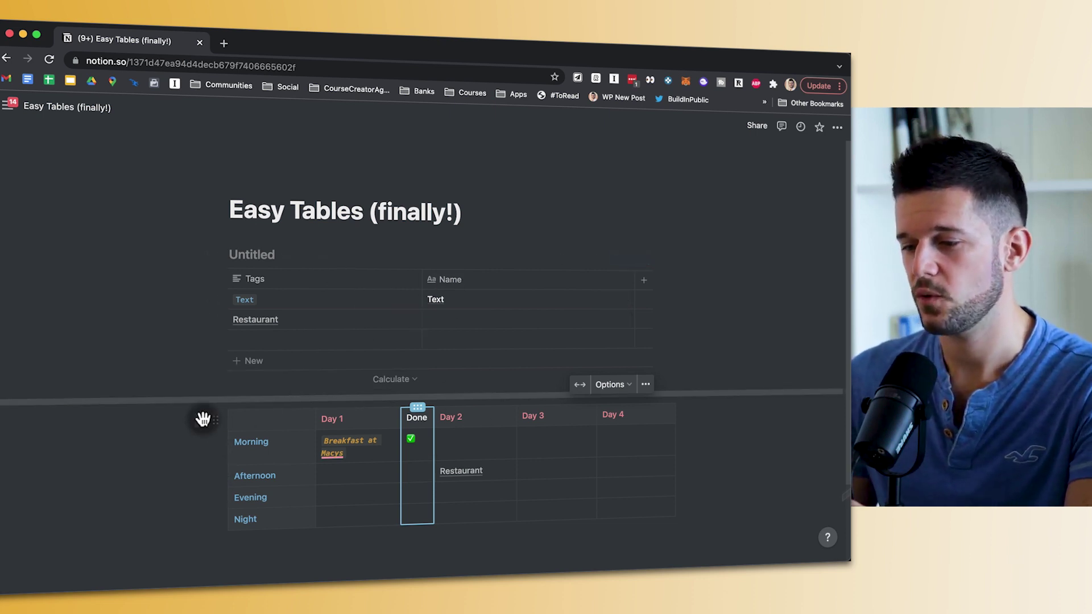
# - Turn the grid into a database, make Done a ticked Checkbox column, then delete Done
pyautogui.click(217, 420)
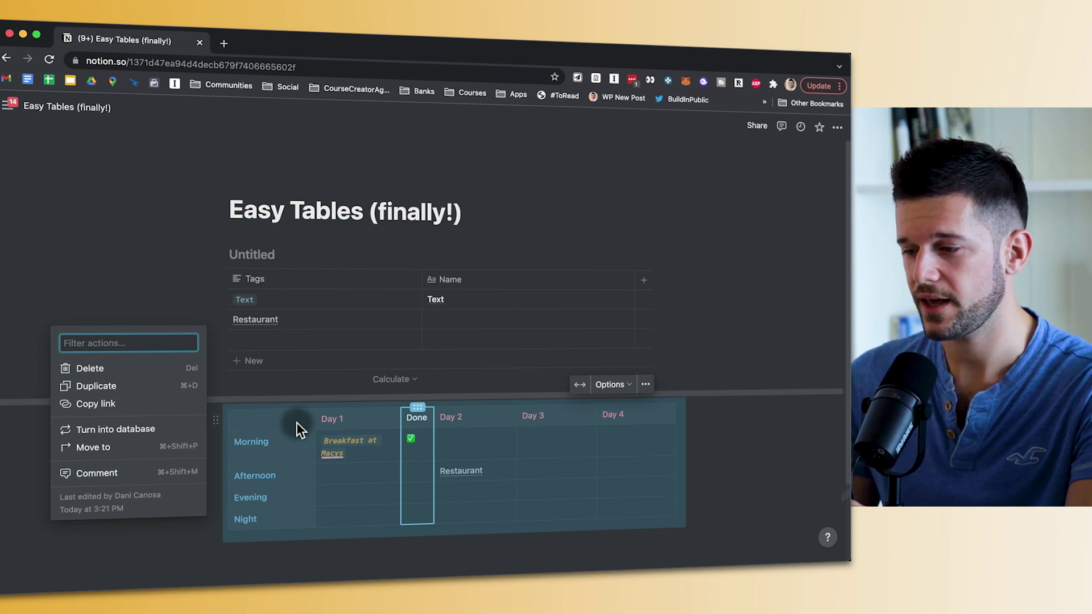
pyautogui.click(91, 432)
pyautogui.click(418, 438)
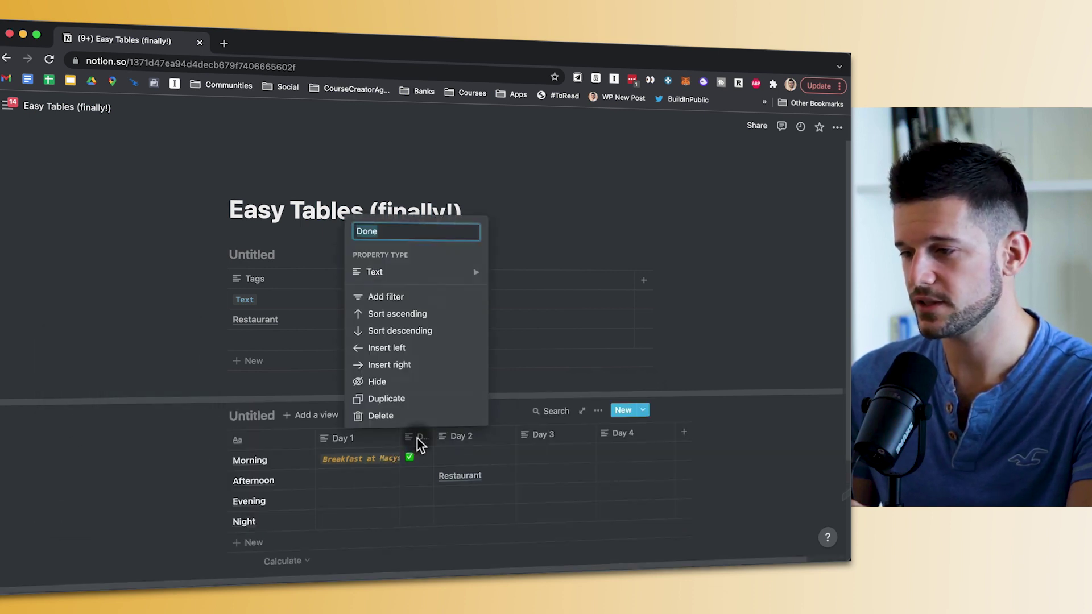
pyautogui.click(392, 281)
pyautogui.click(534, 283)
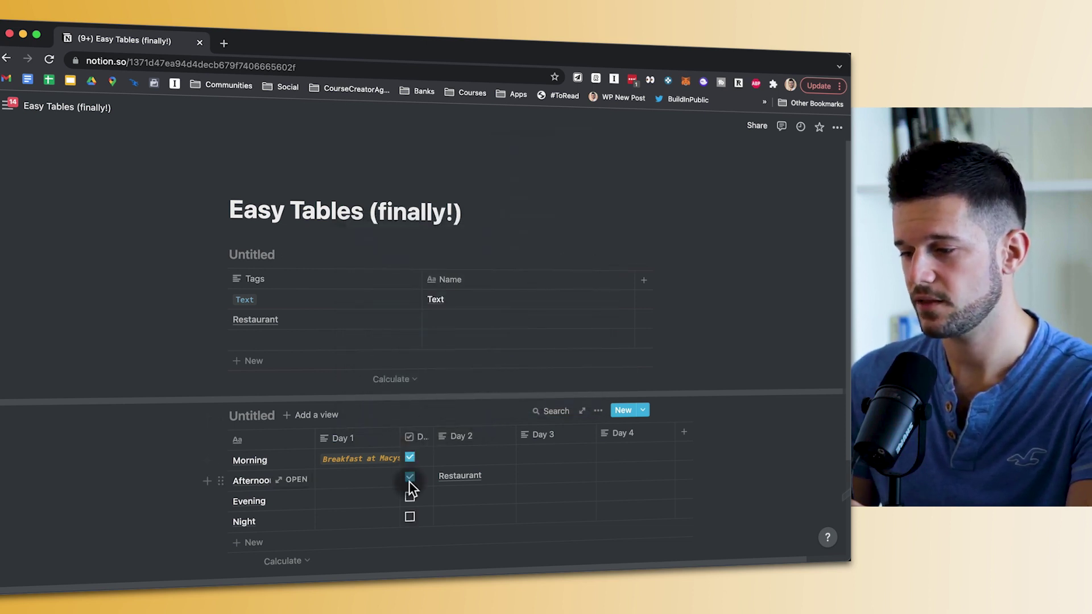
pyautogui.click(410, 499)
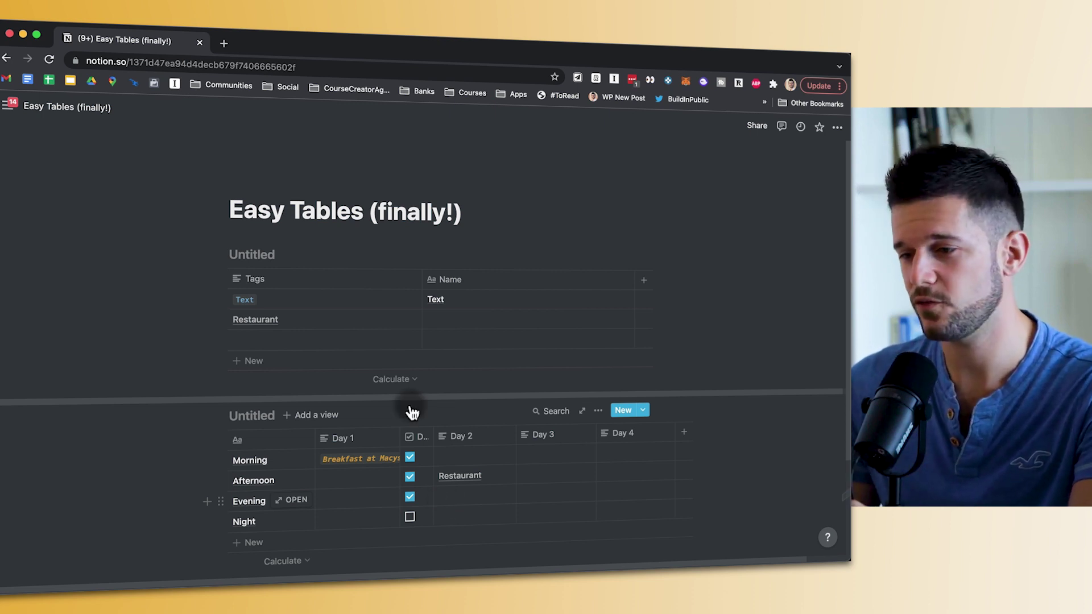
pyautogui.click(419, 447)
pyautogui.click(396, 415)
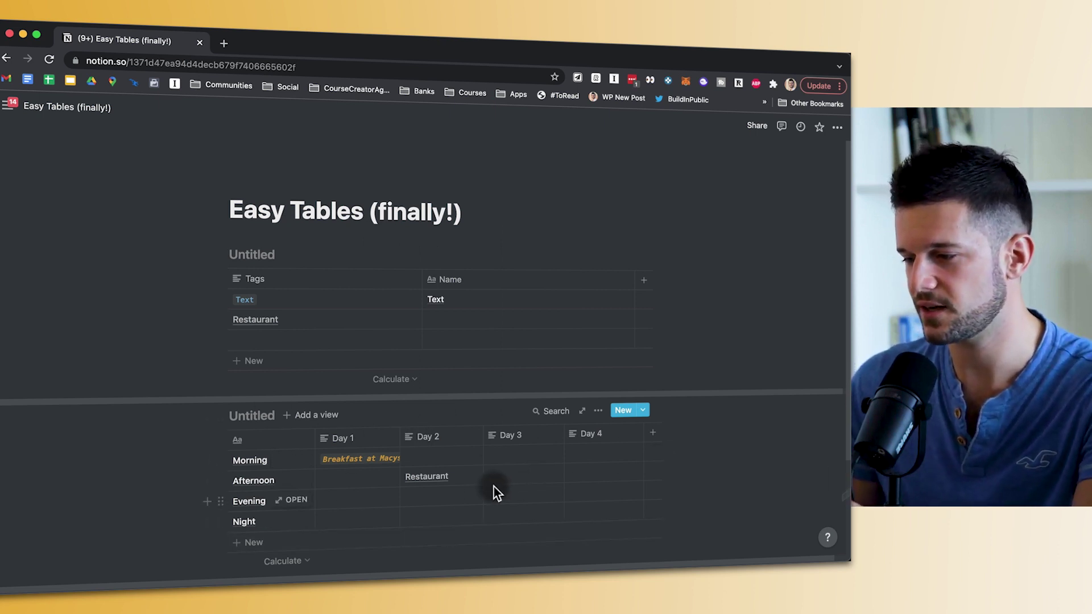
pyautogui.click(220, 415)
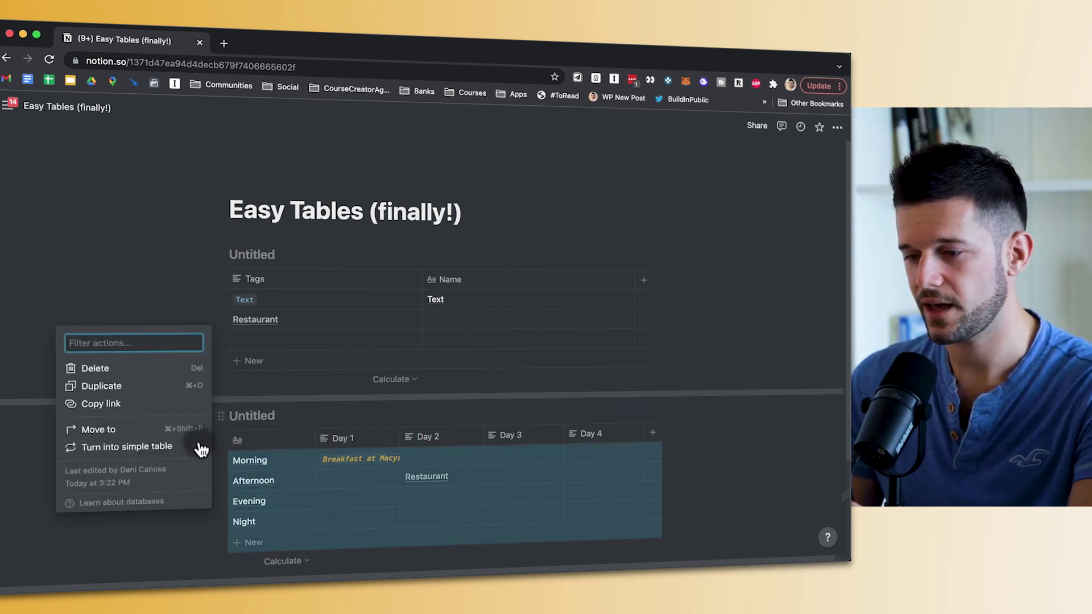
pyautogui.click(118, 447)
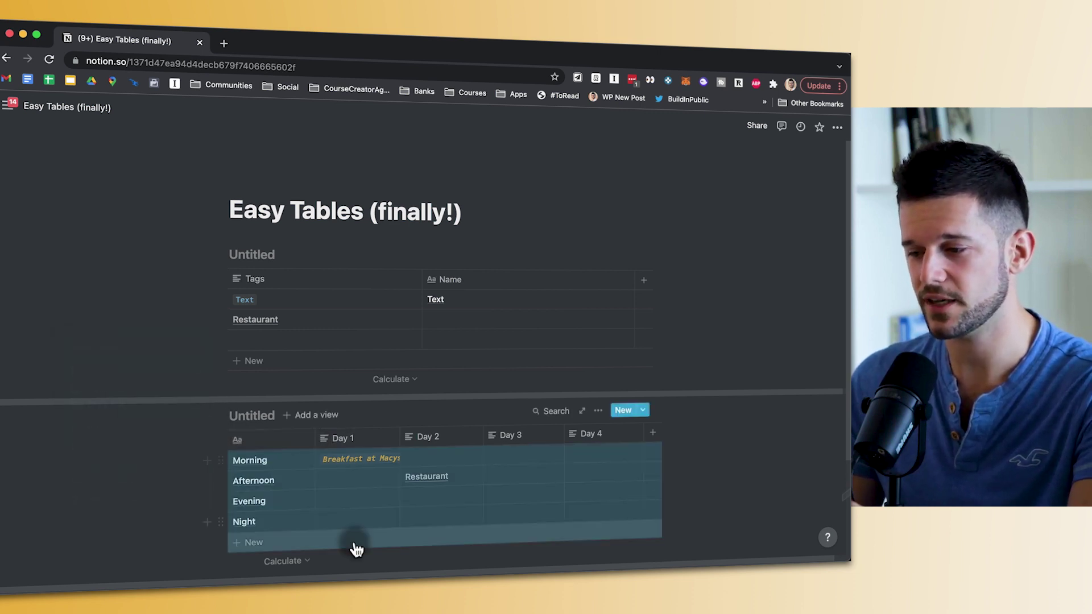
pyautogui.press('super+z')
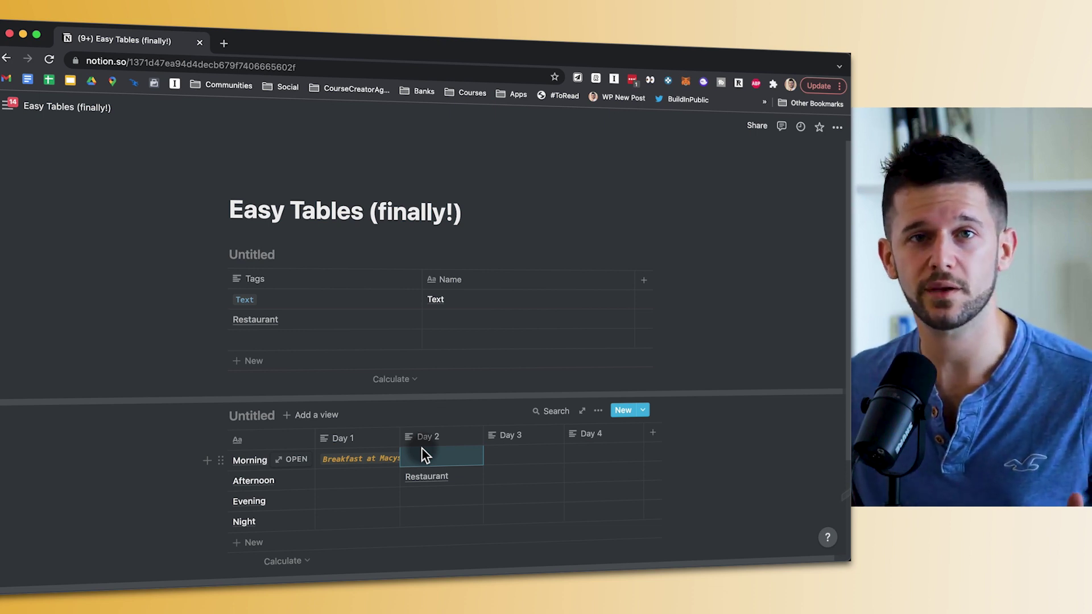
# - Add a temporary Property column right of Day 2, then open Day 3's column settings
pyautogui.click(441, 436)
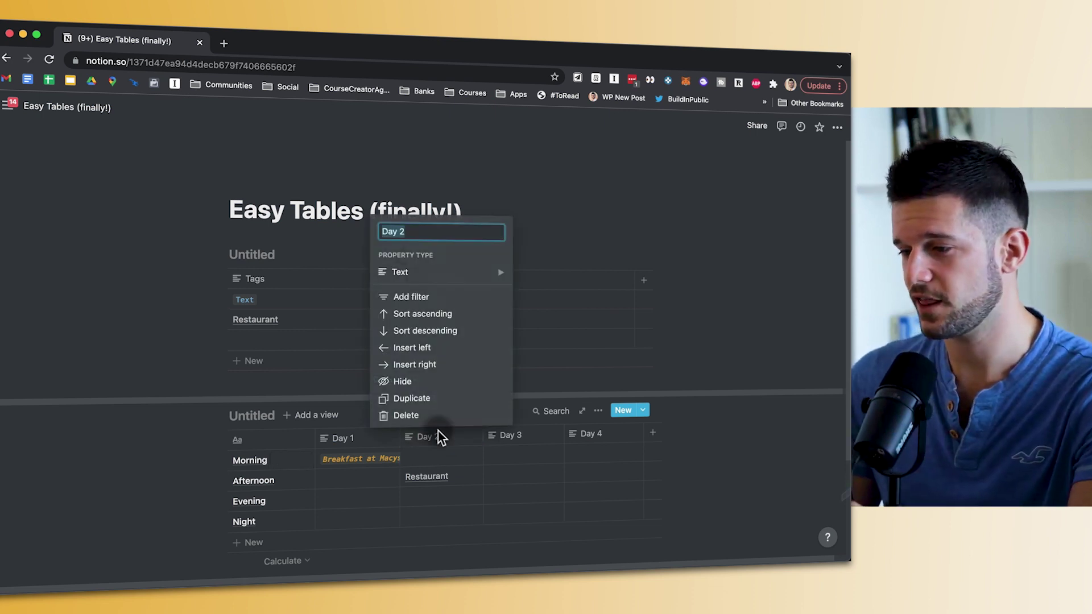
pyautogui.click(431, 366)
pyautogui.click(521, 438)
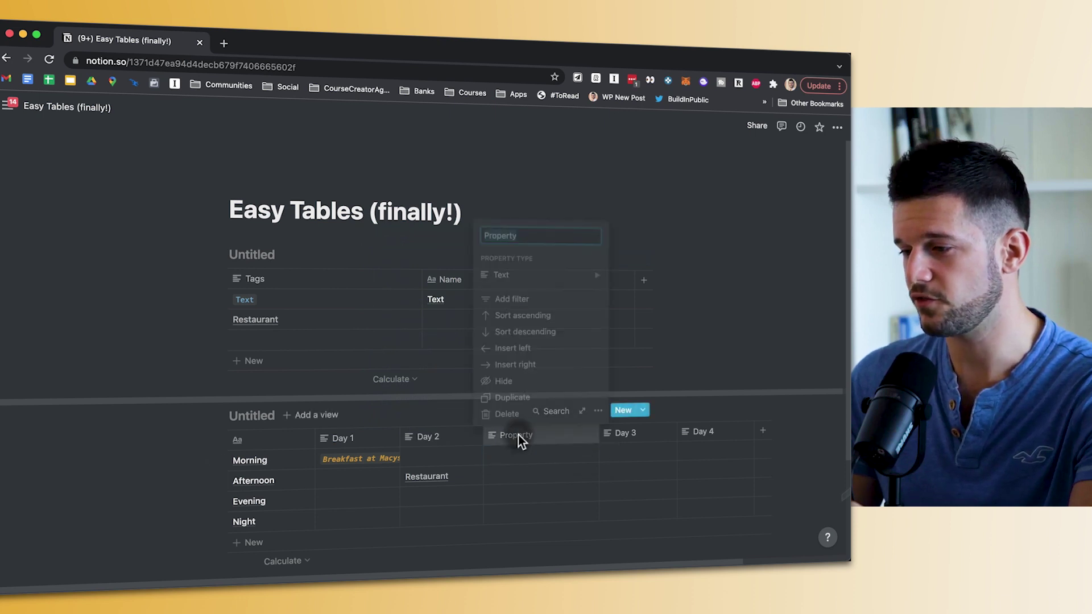
pyautogui.click(517, 446)
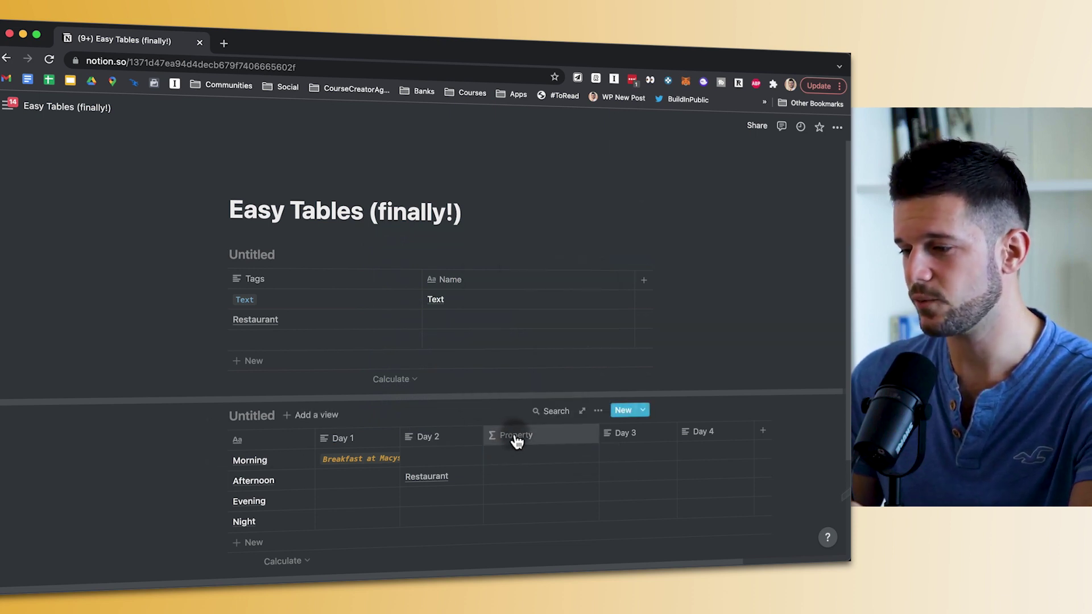
pyautogui.click(220, 416)
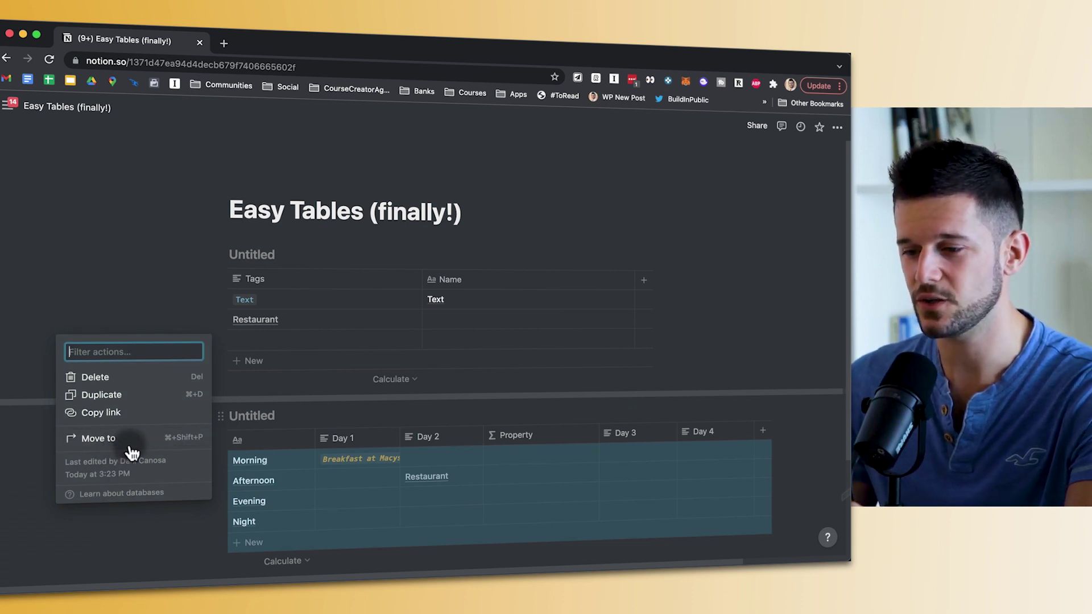
pyautogui.click(528, 463)
pyautogui.click(514, 435)
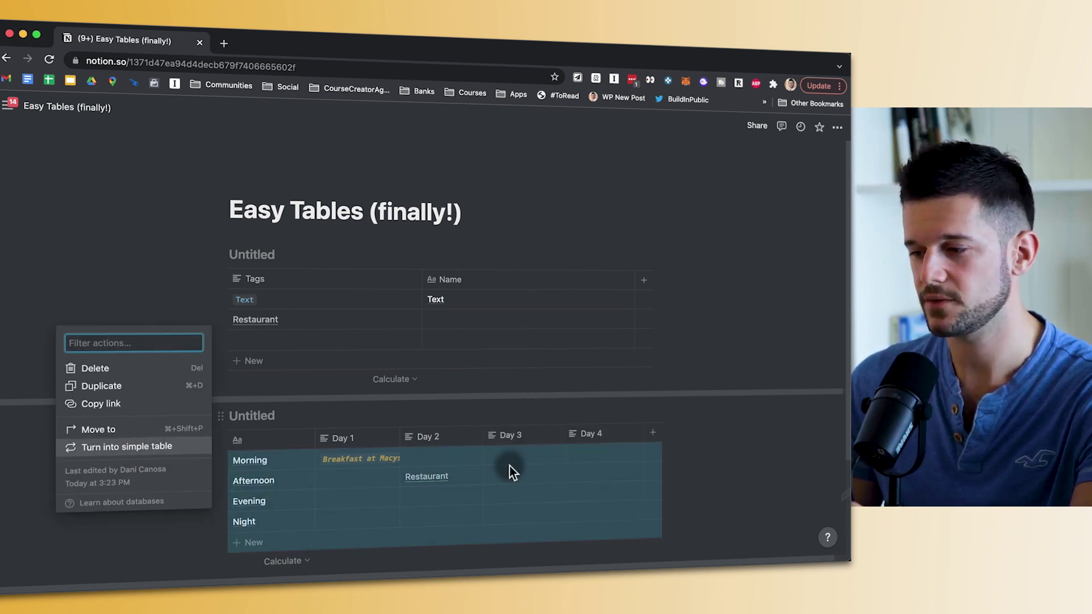
pyautogui.click(517, 415)
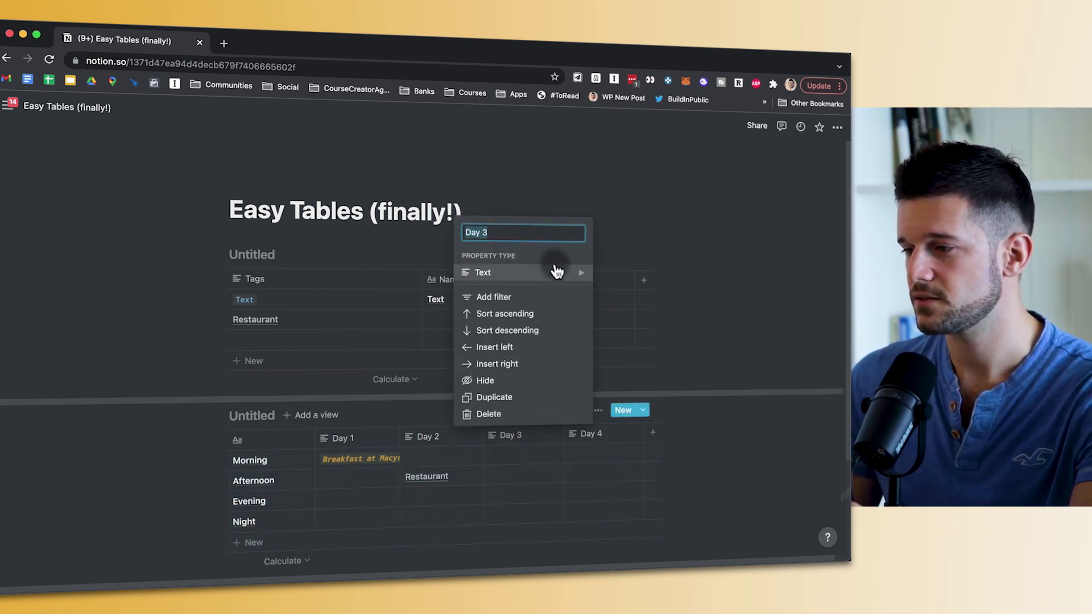
# - Make Day 3 a Person column and assign a person to its Morning cell
pyautogui.moveTo(556, 273)
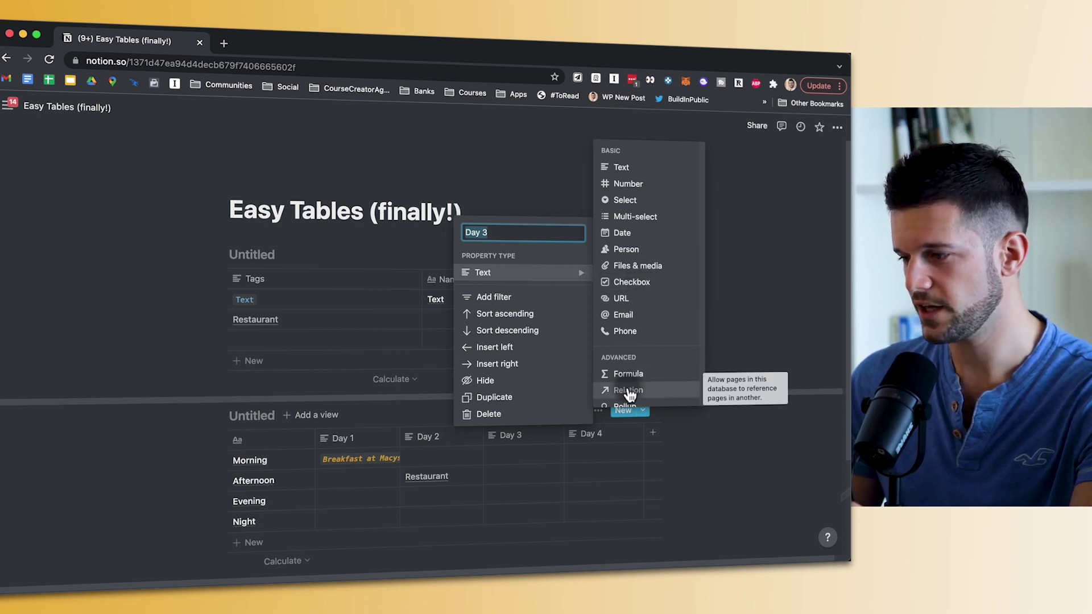
pyautogui.scroll(-3, 626, 390)
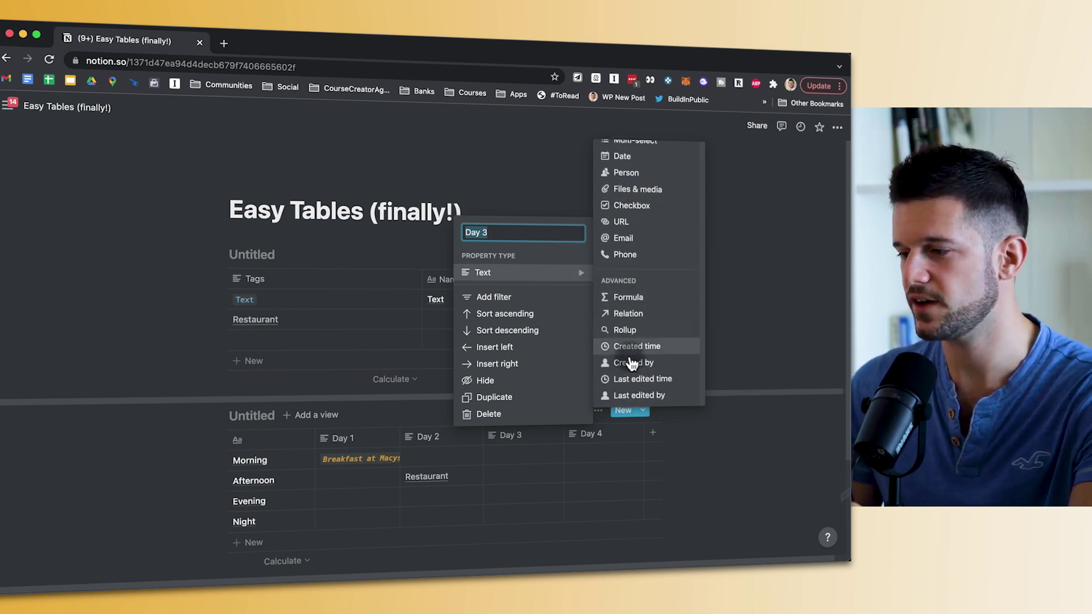
pyautogui.scroll(3, 636, 321)
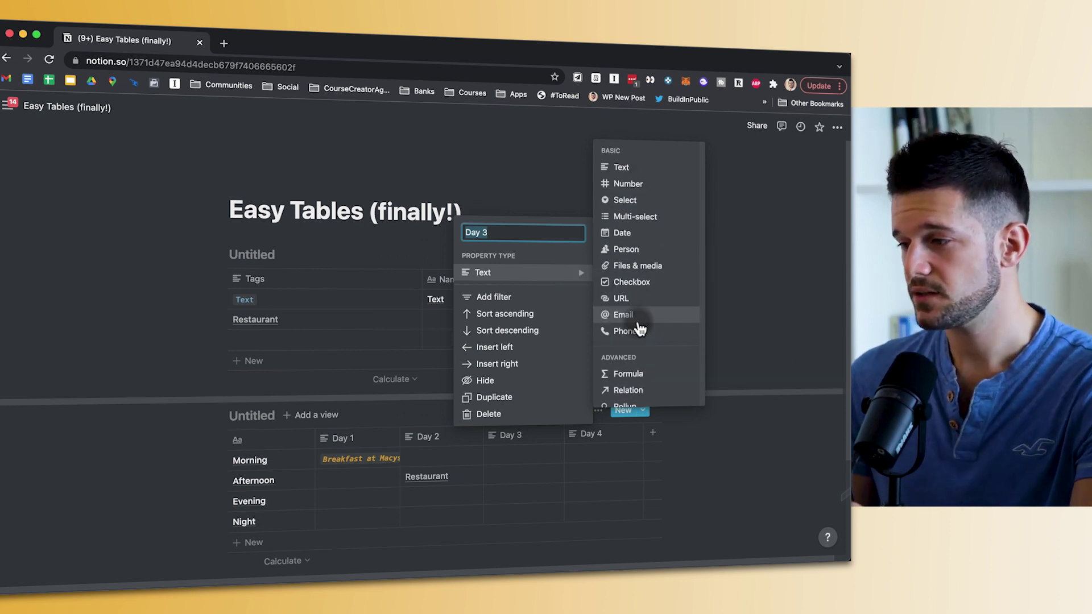
pyautogui.click(625, 251)
pyautogui.click(487, 461)
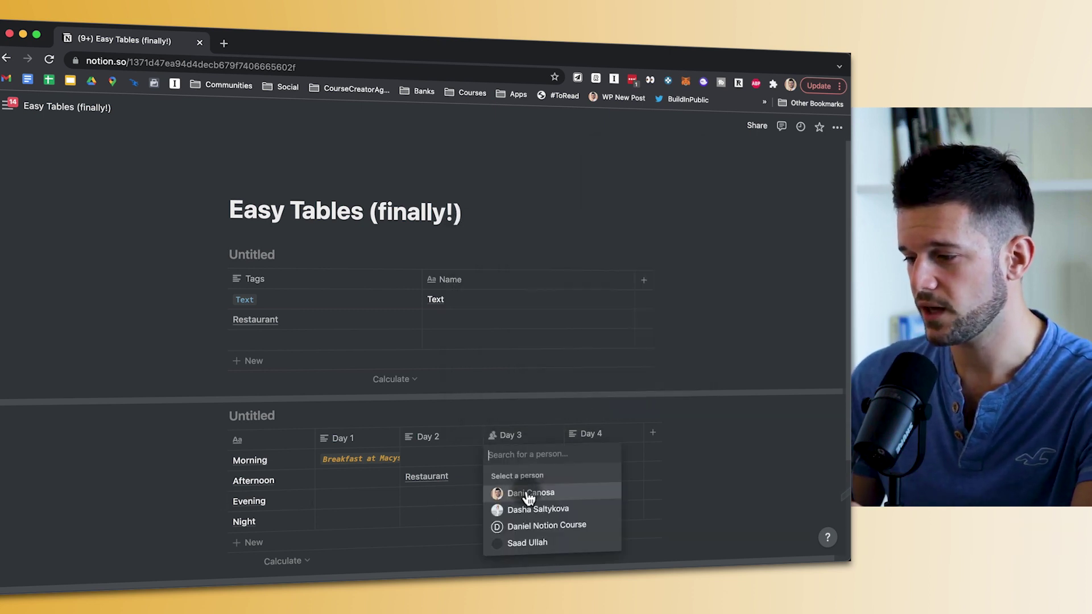
pyautogui.click(524, 492)
pyautogui.press('Escape')
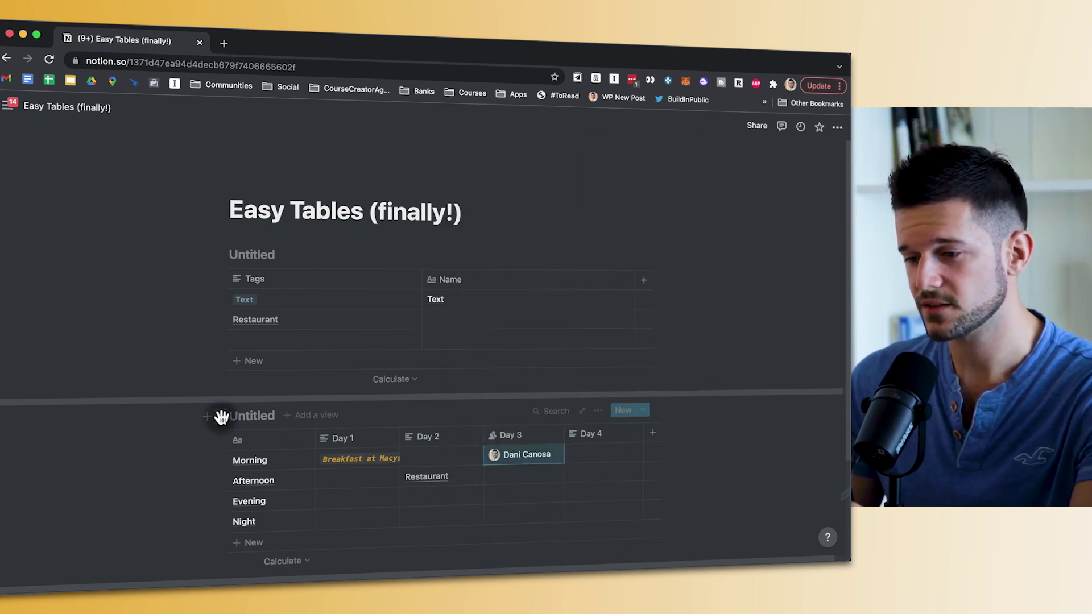
# - Convert the day-plan database back into a simple table
pyautogui.click(221, 417)
pyautogui.click(130, 448)
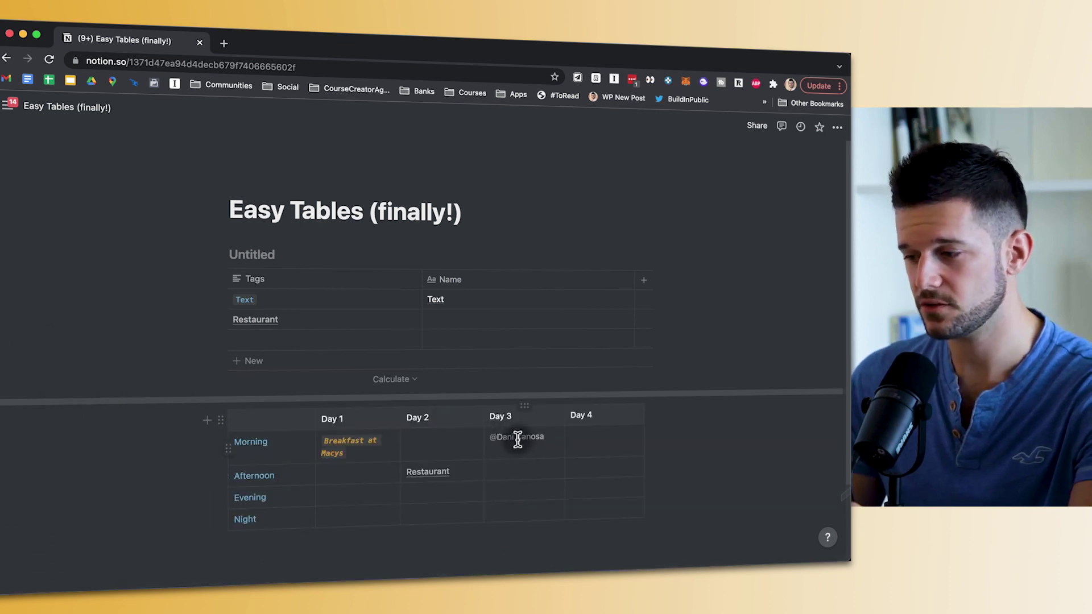
pyautogui.click(520, 439)
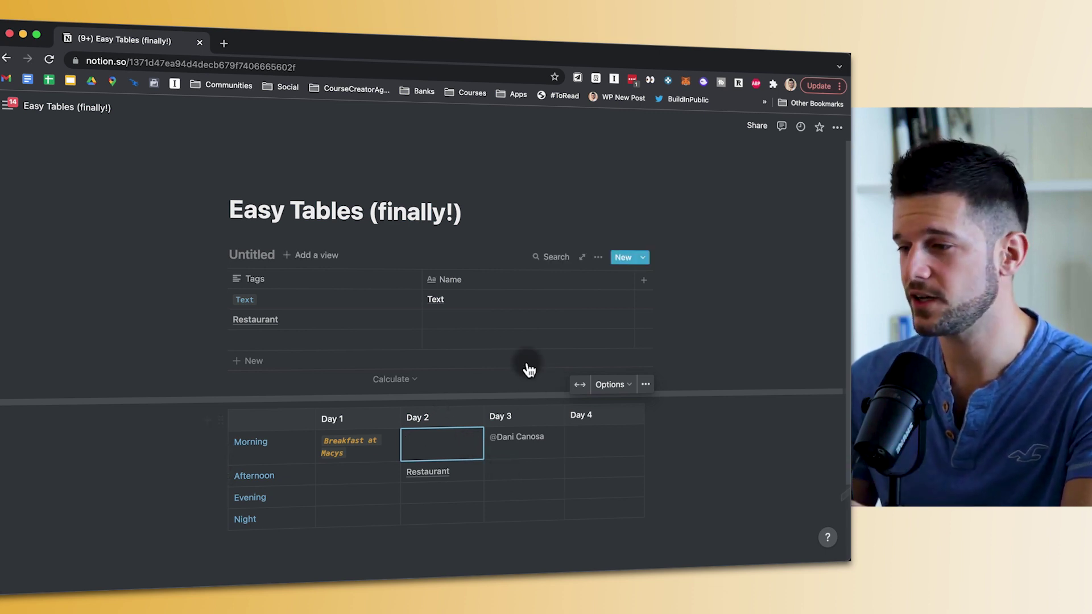
# - Change the Tags column's property type to Checkbox and drag it narrower
pyautogui.click(302, 283)
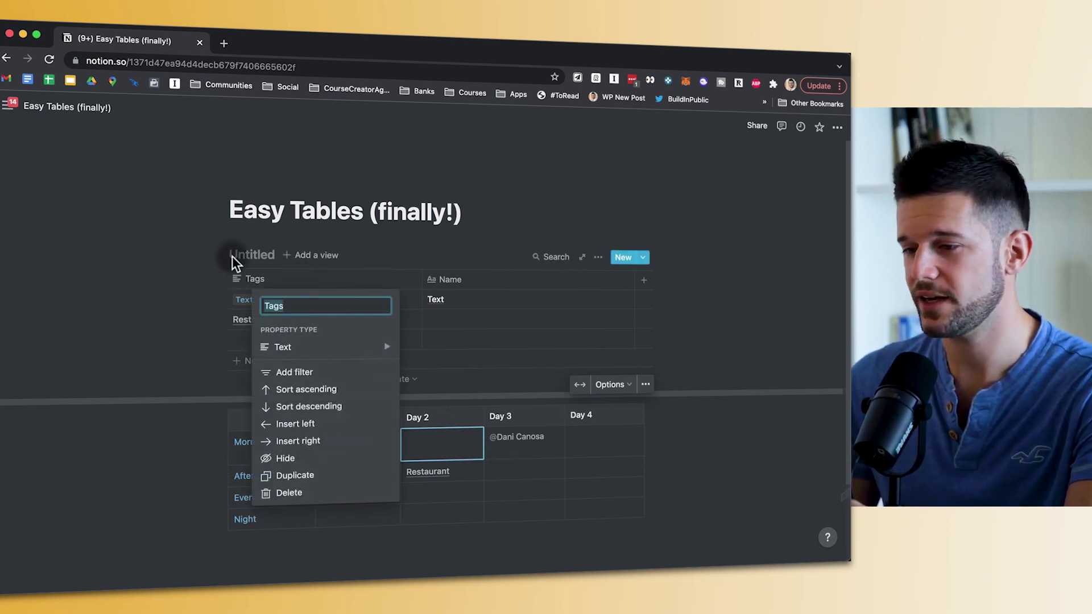
pyautogui.moveTo(320, 350)
pyautogui.click(441, 355)
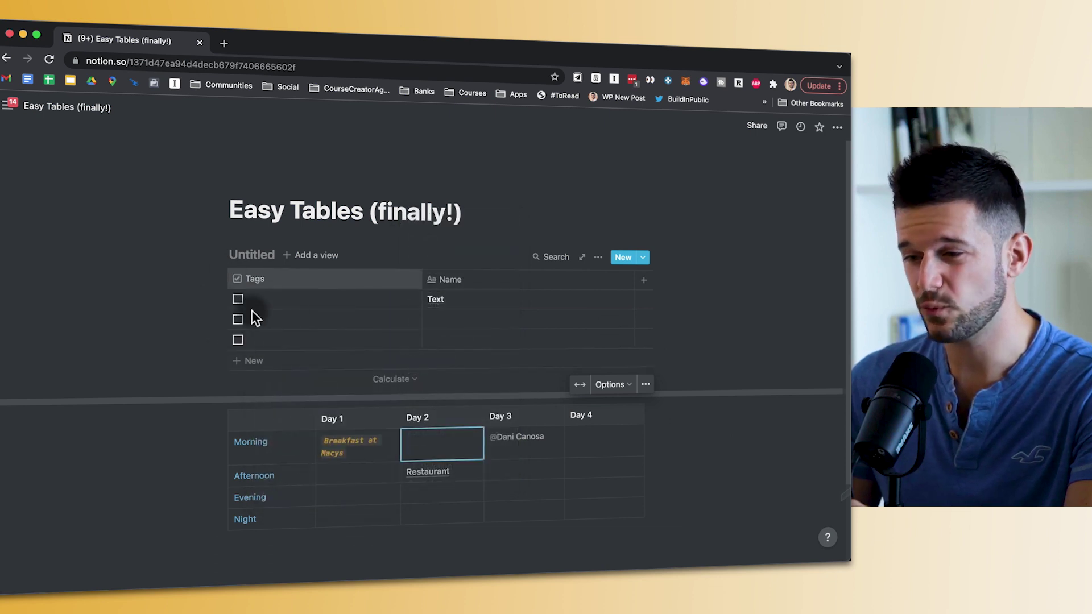
pyautogui.moveTo(421, 285); pyautogui.dragTo(369, 291)
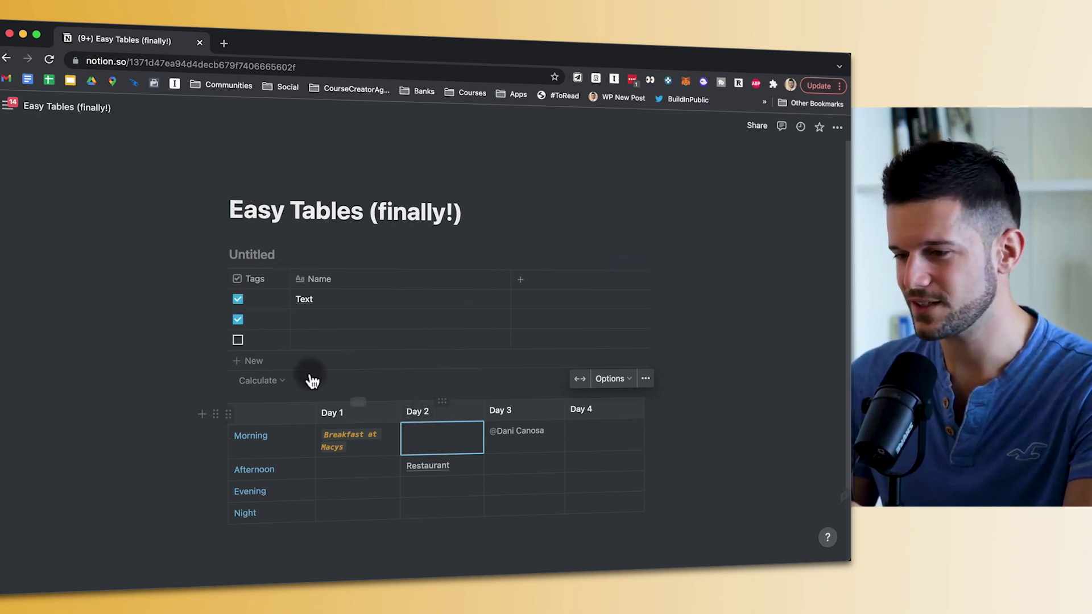
# - Delete the Day 2 heading text and narrow that column
pyautogui.click(423, 414)
pyautogui.press('BackSpace')
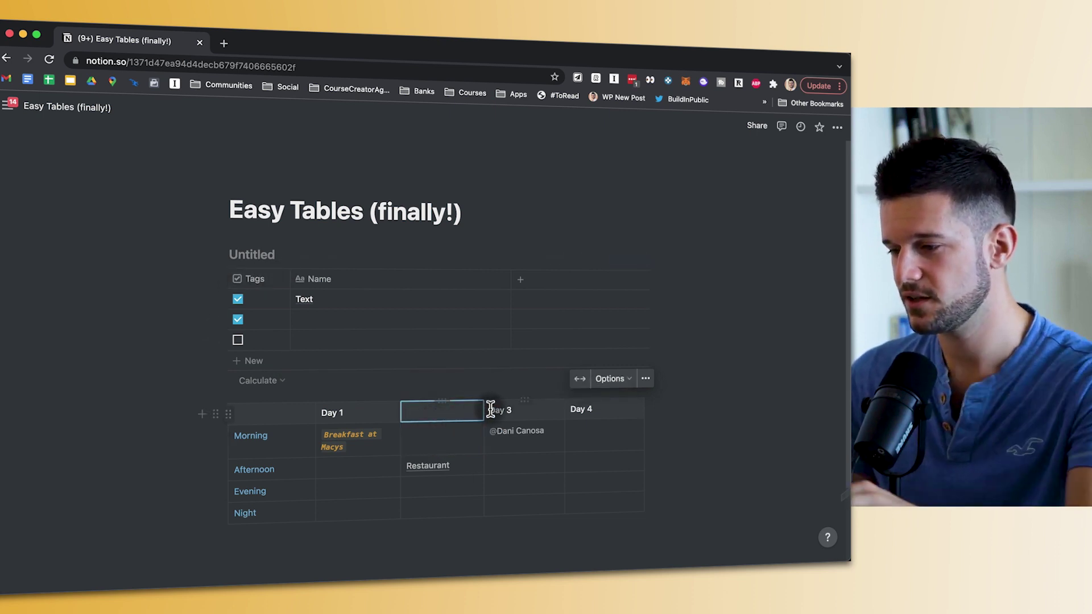
pyautogui.moveTo(479, 410); pyautogui.dragTo(407, 414)
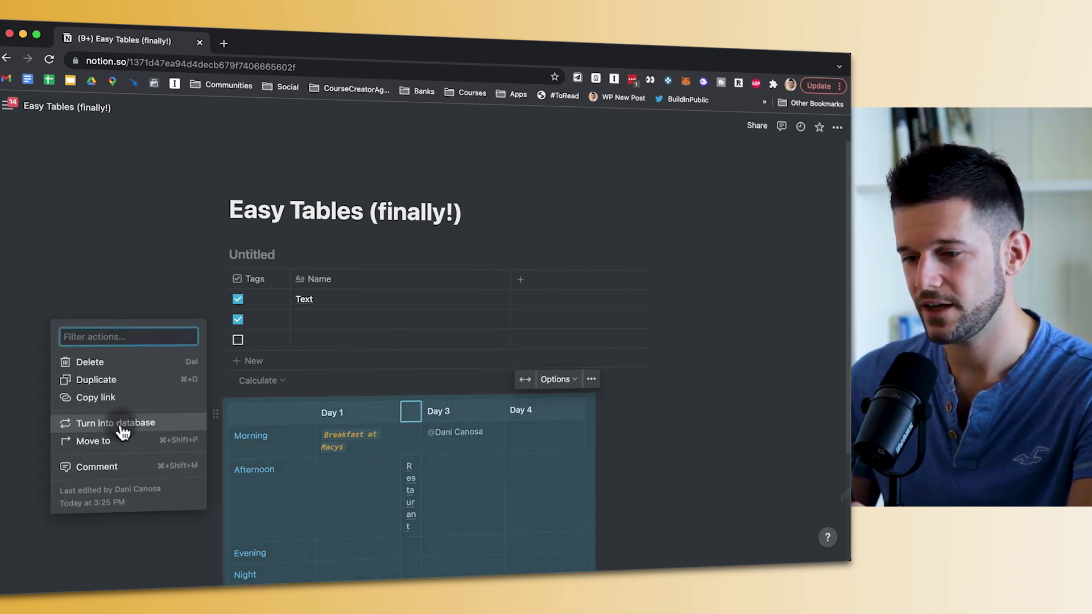
# - Try a database version with the second column as four ticked checkboxes, then undo it
pyautogui.click(118, 423)
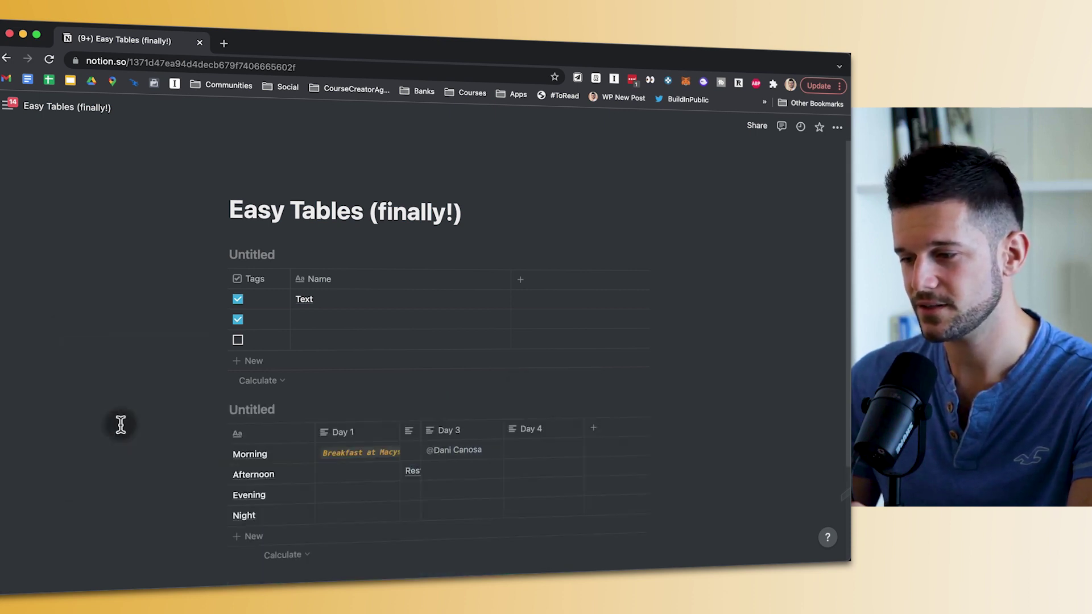
pyautogui.click(407, 441)
pyautogui.moveTo(470, 271)
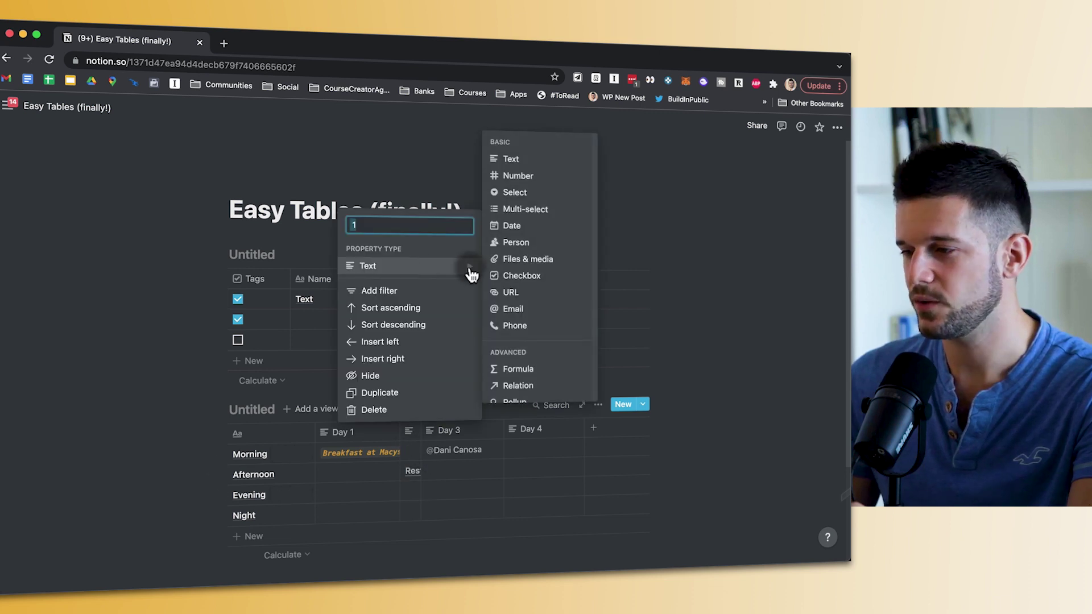
pyautogui.click(529, 278)
pyautogui.click(409, 450)
pyautogui.click(409, 470)
pyautogui.click(409, 491)
pyautogui.click(410, 511)
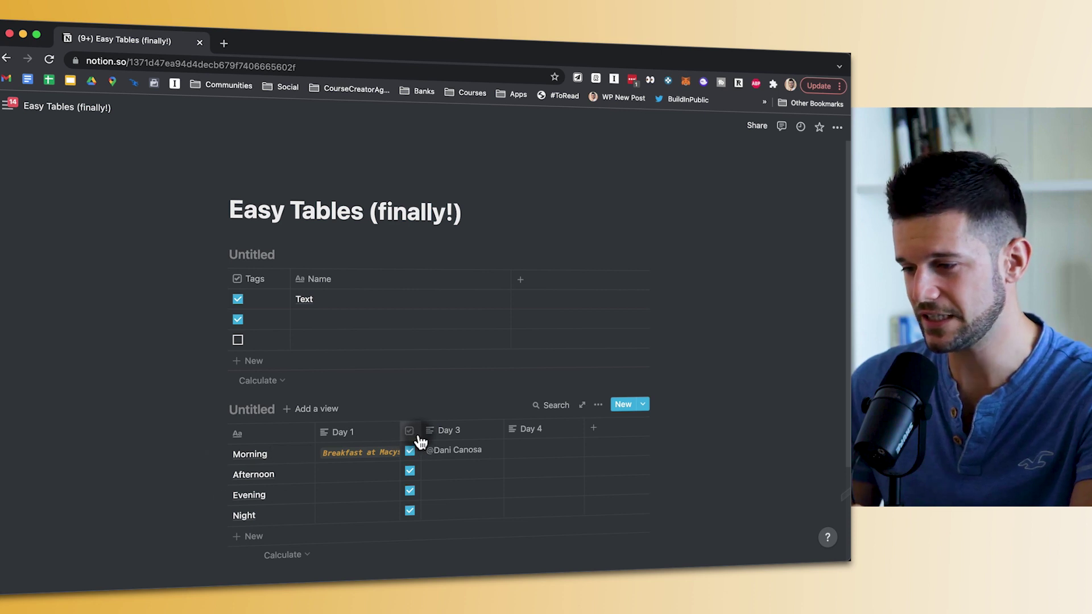
pyautogui.moveTo(420, 430); pyautogui.dragTo(460, 440)
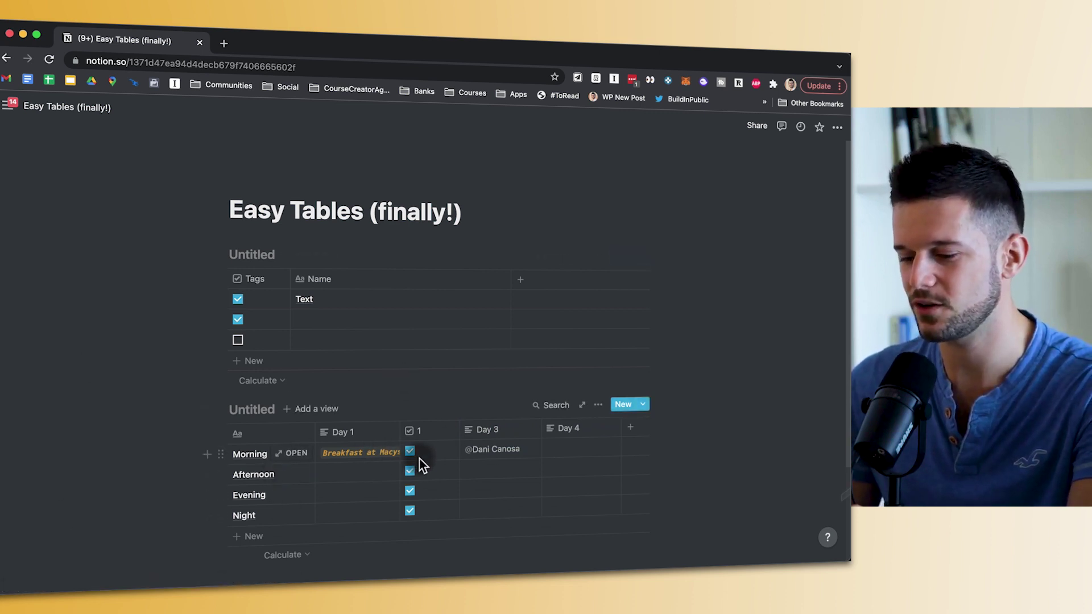
pyautogui.press('super+z')
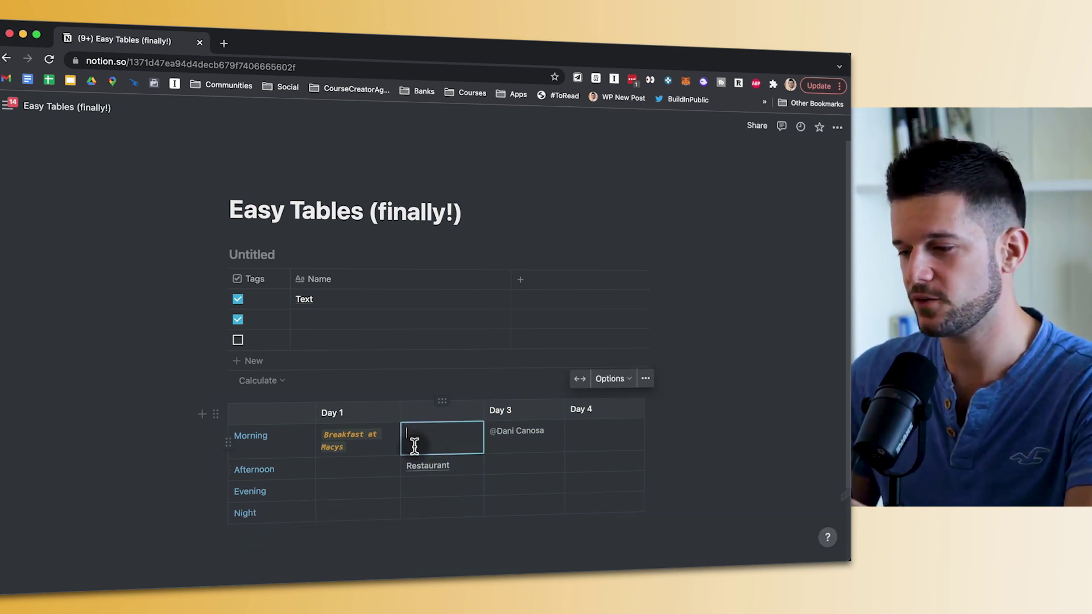
# - Add an empty line below the day grid before switching to the spreadsheet
pyautogui.scroll(-1, 410, 440)
pyautogui.click(305, 524)
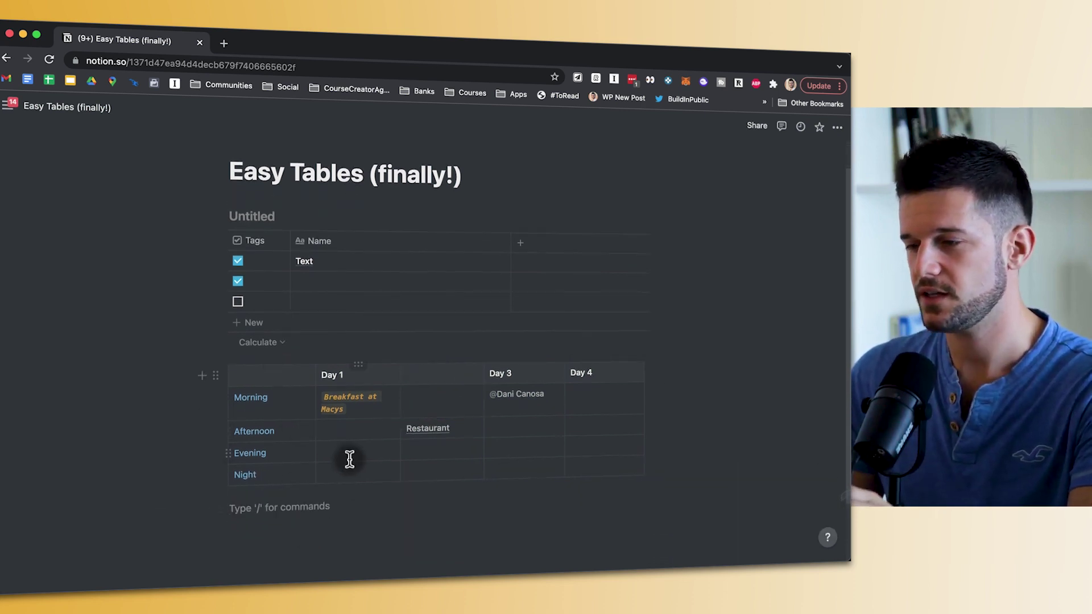
pyautogui.hotkey('alt', 'Tab')
# - Copy range A6:D9 from the Breakfast tab: the headings plus three recipes
pyautogui.click(400, 368)
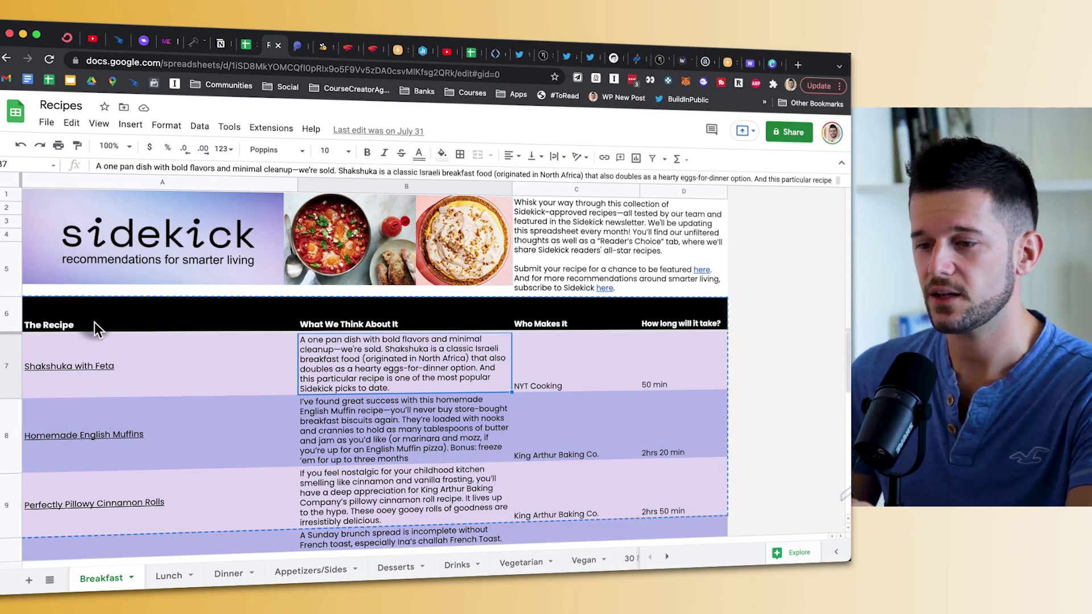
pyautogui.moveTo(88, 316); pyautogui.dragTo(659, 499)
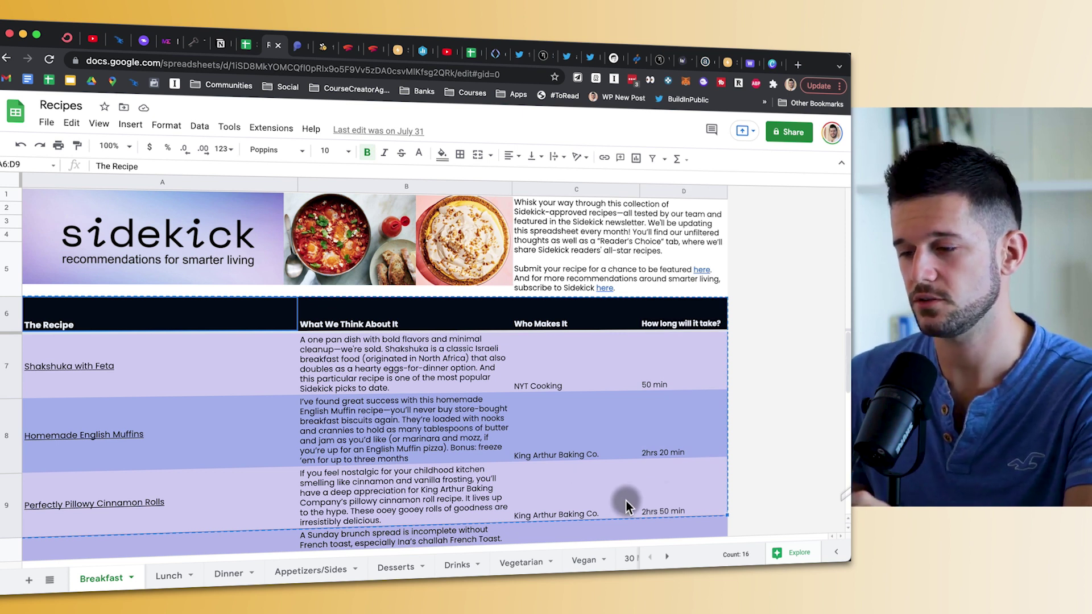
pyautogui.press('super+c')
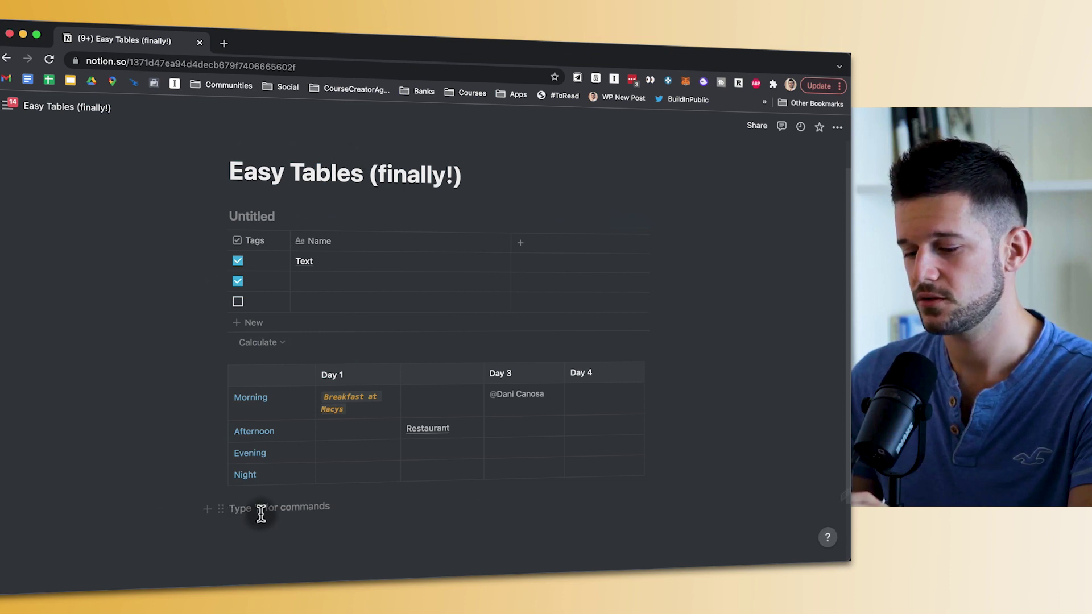
# - Paste the recipes below the day grid and turn them into a simple table
pyautogui.press('super+v')
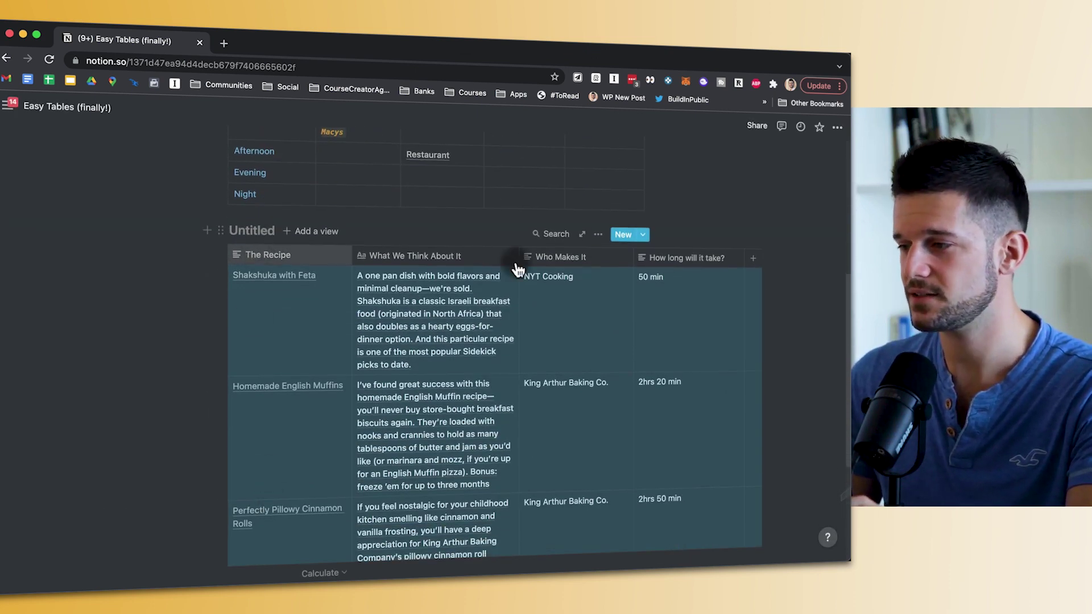
pyautogui.click(571, 292)
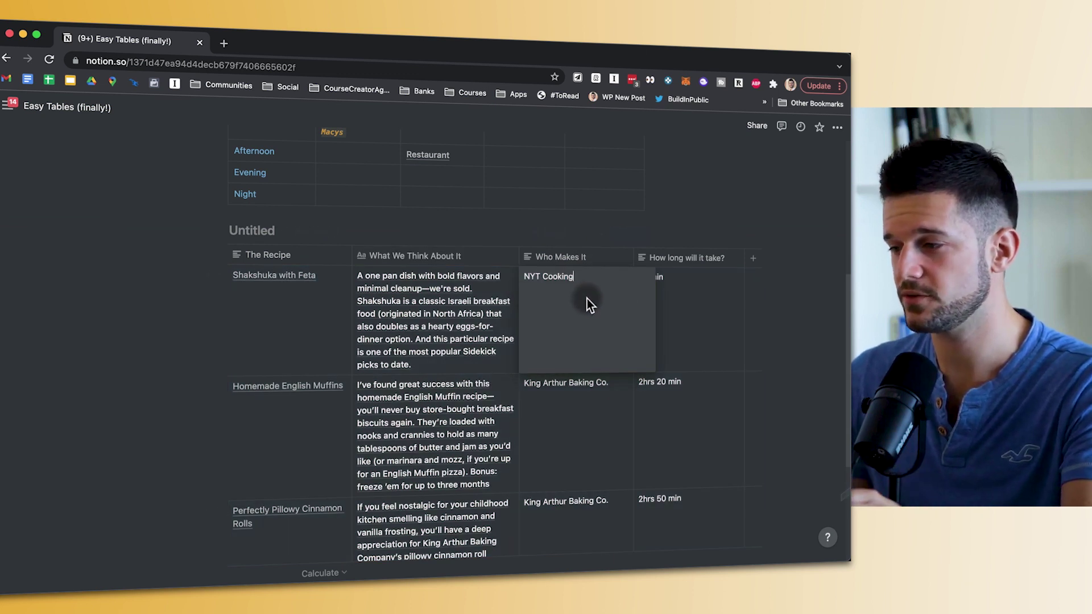
pyautogui.click(221, 229)
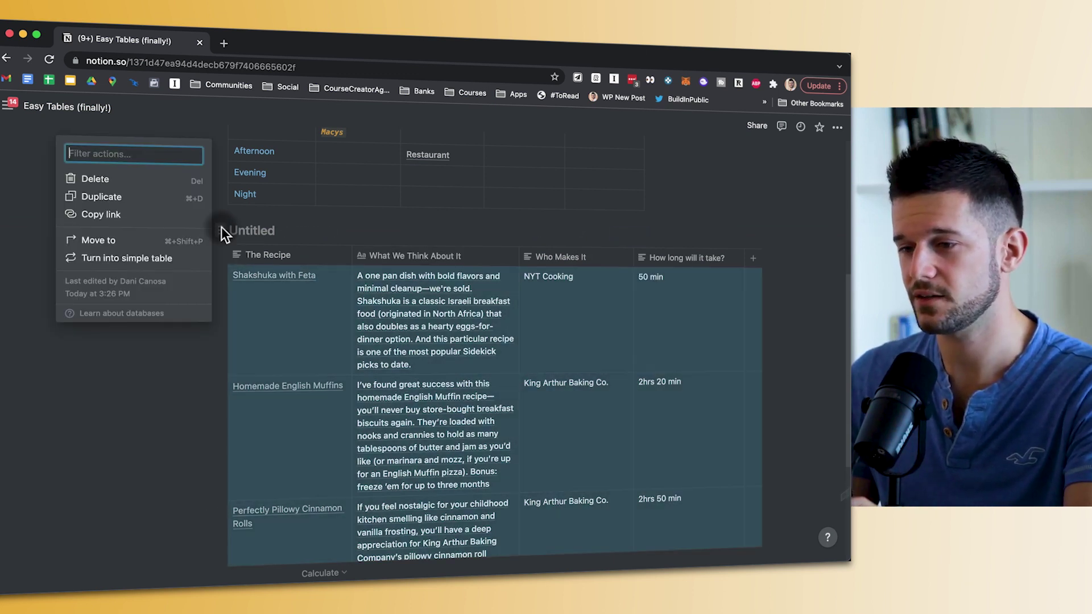
pyautogui.click(128, 257)
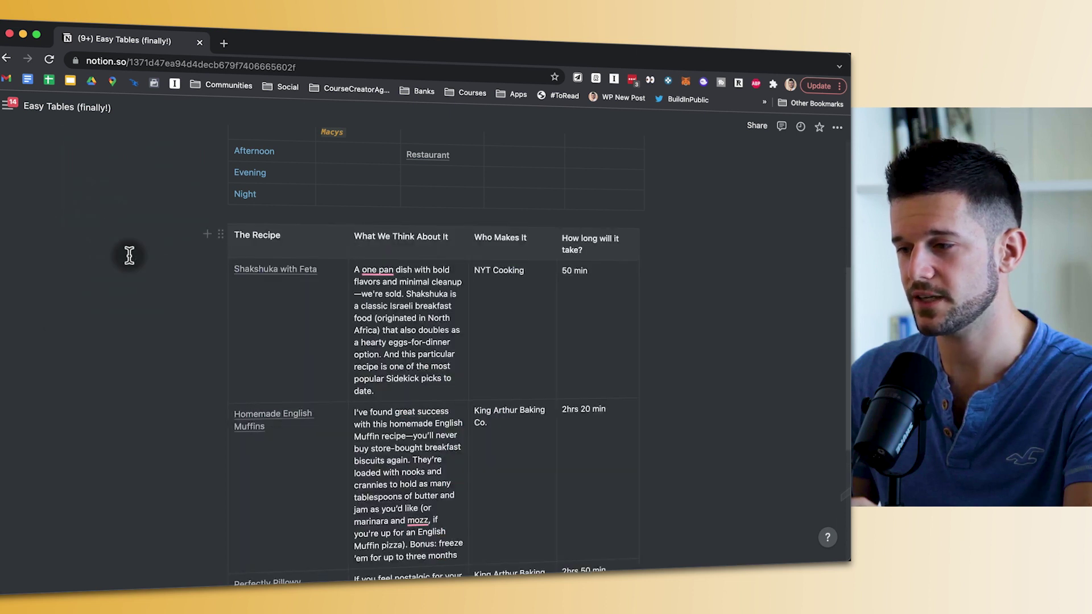
pyautogui.moveTo(377, 297); pyautogui.dragTo(370, 312)
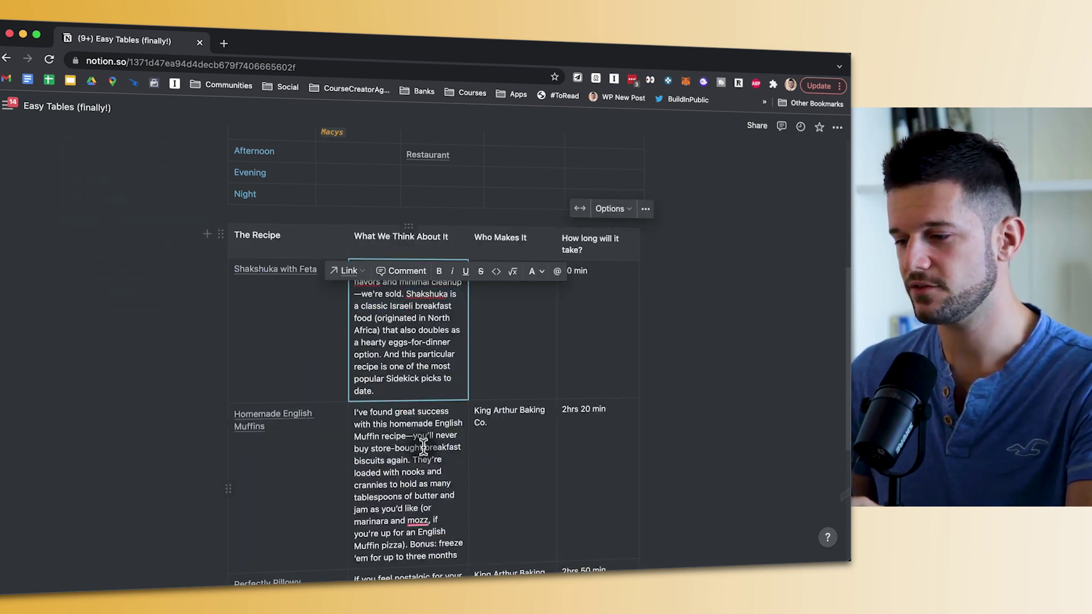
pyautogui.click(535, 402)
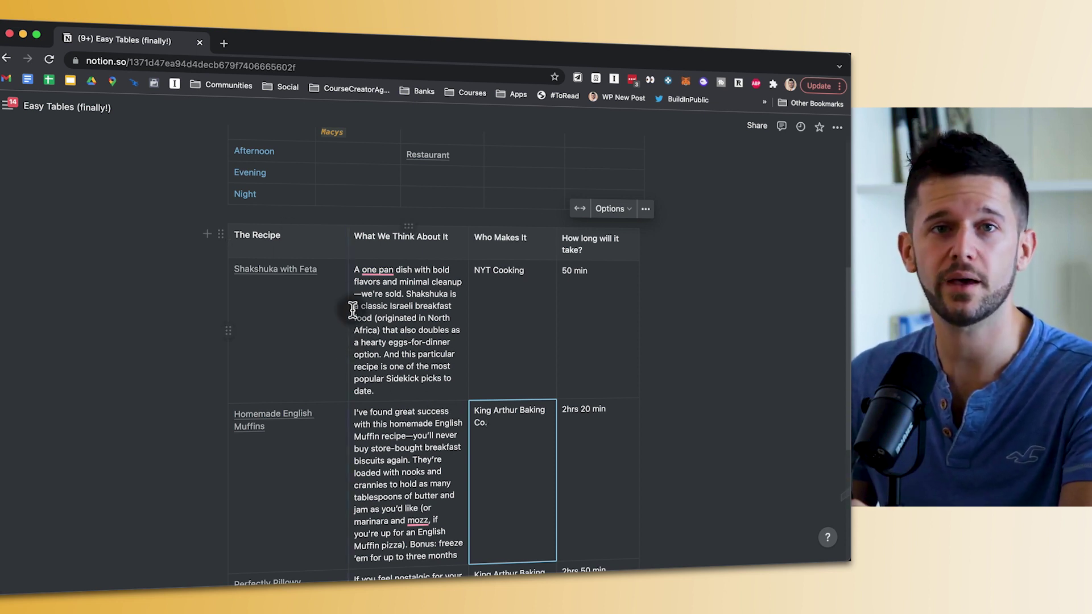
# - Clear the 'What We Think About It' heading text of the recipe table
pyautogui.click(368, 239)
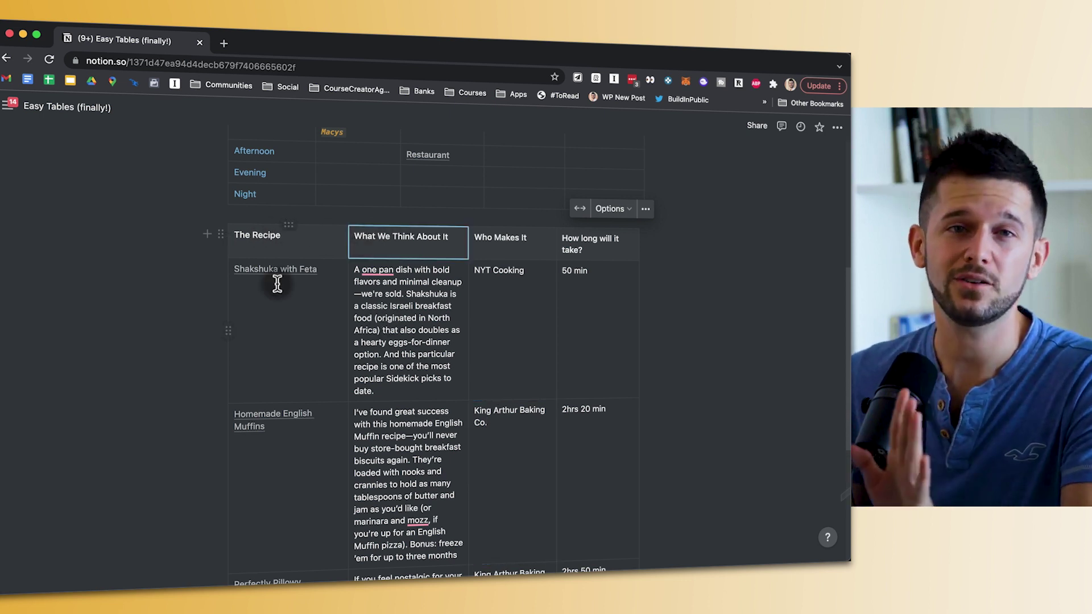
pyautogui.click(222, 236)
pyautogui.press('BackSpace')
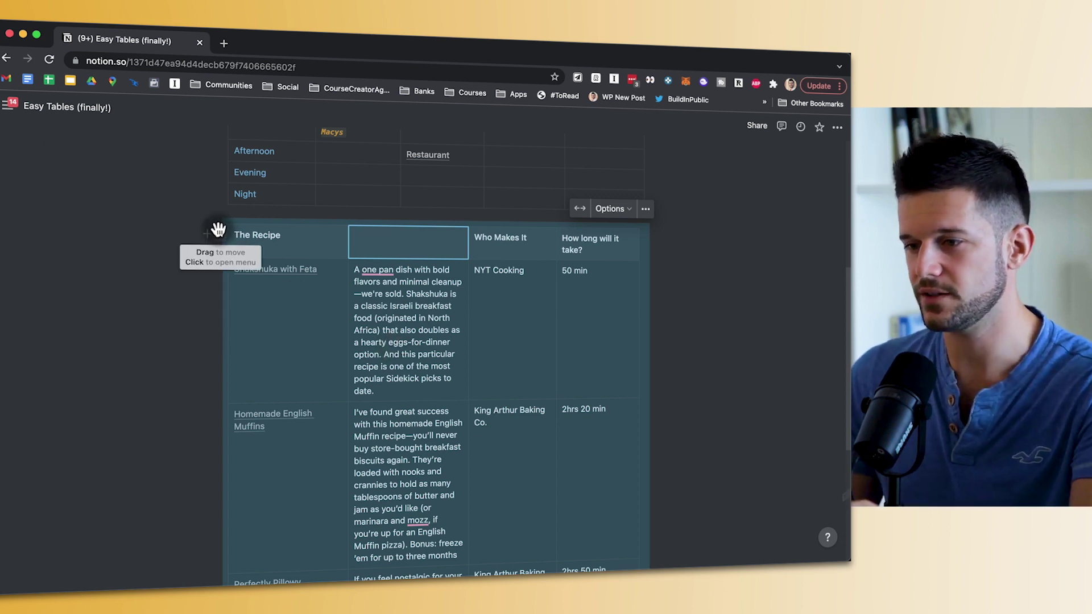
pyautogui.click(218, 232)
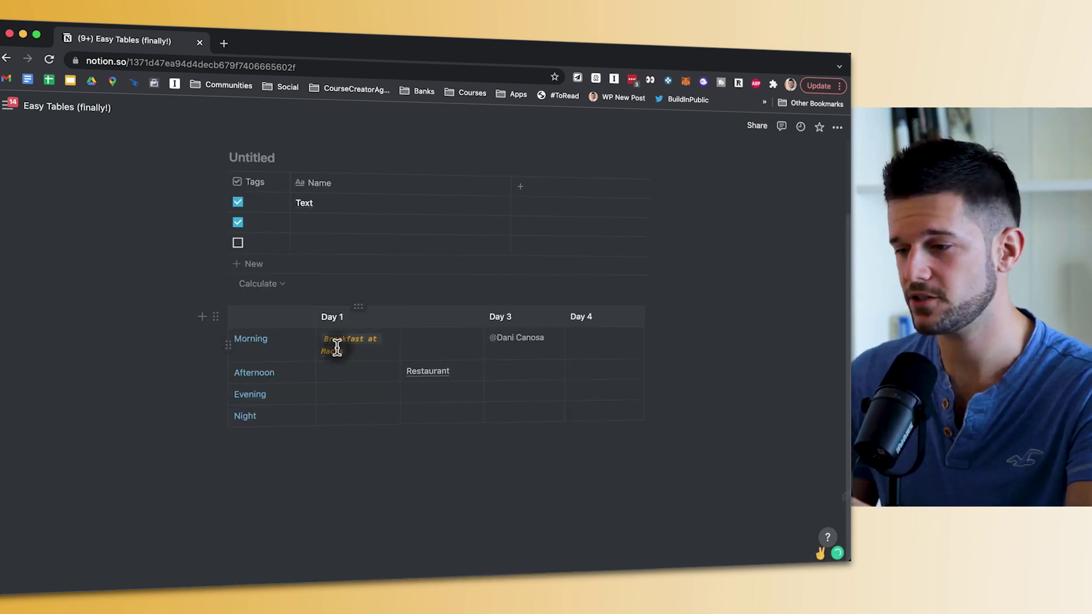
# - Edit the 'Breakfast at Macys' text in the Day 1 Morning cell
pyautogui.moveTo(377, 357); pyautogui.dragTo(348, 340)
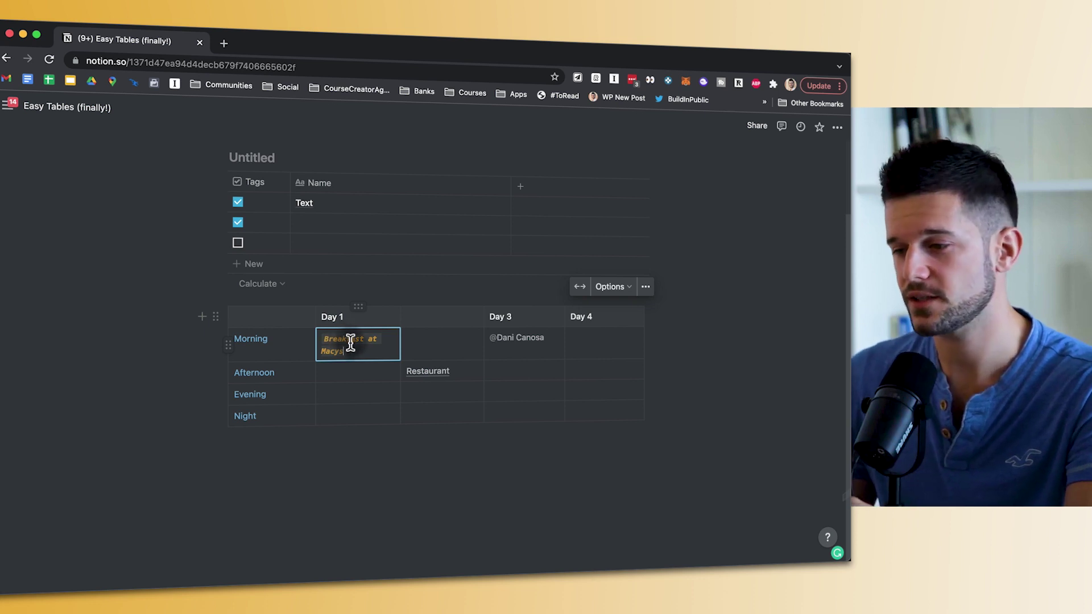
pyautogui.click(396, 350)
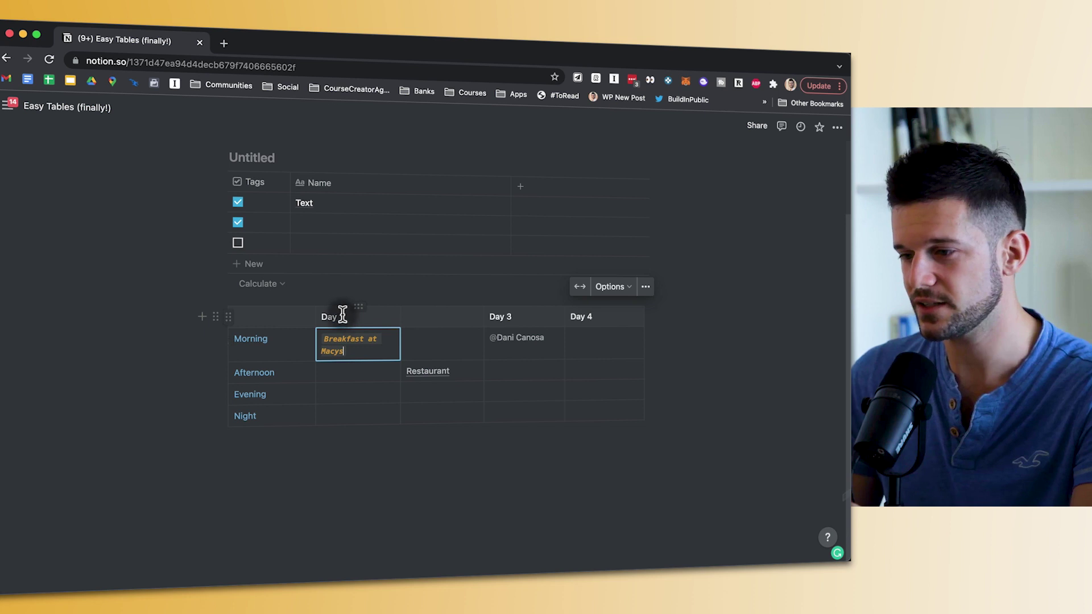
pyautogui.moveTo(331, 314); pyautogui.dragTo(542, 319)
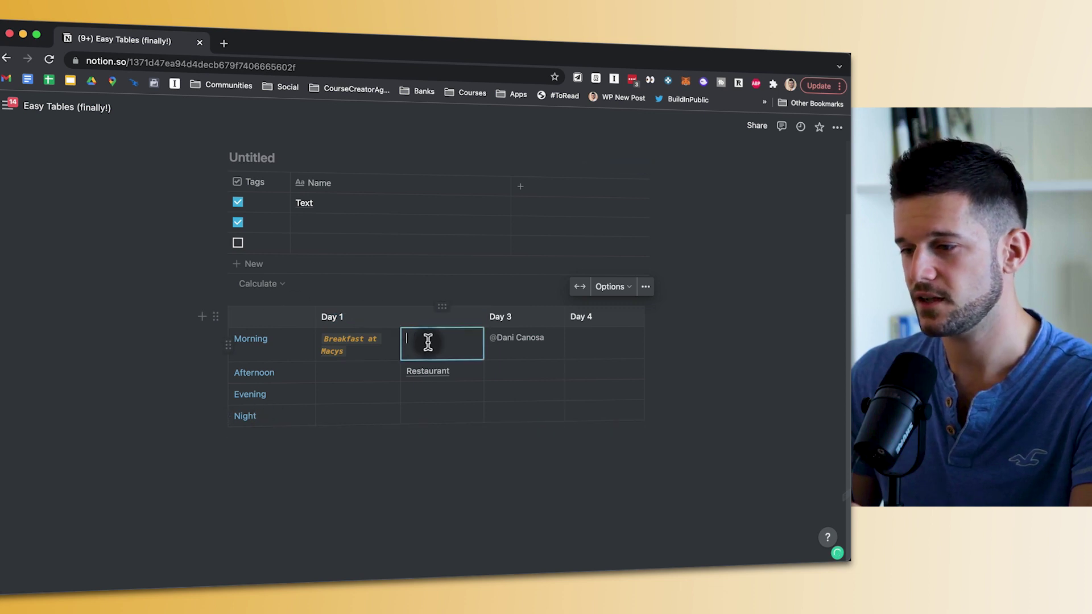
pyautogui.click(340, 341)
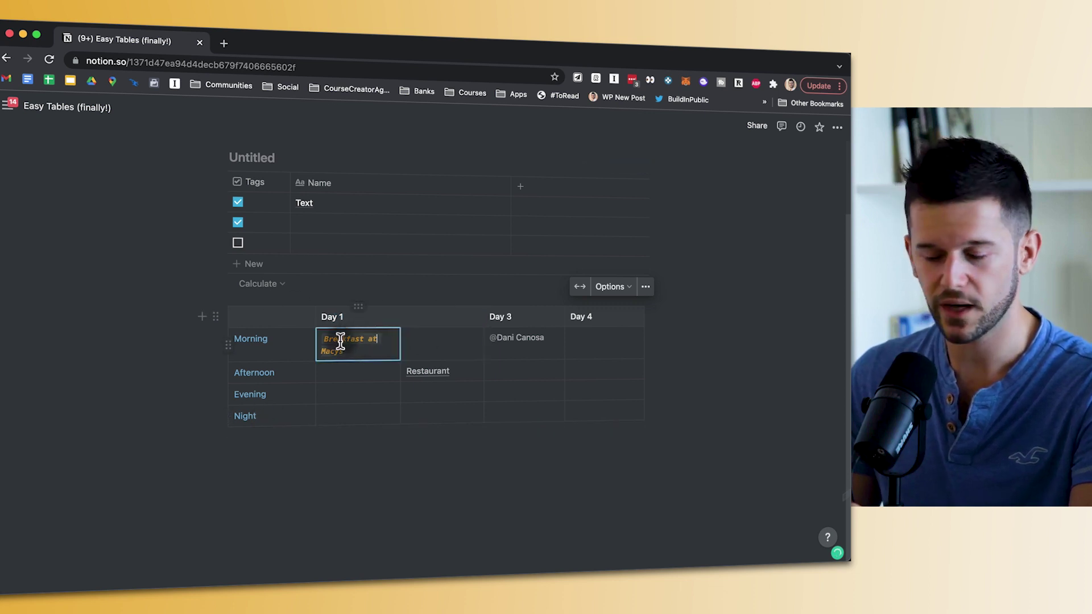
# - Select cells across the grid, then add a row below Night and a column after Day 4
pyautogui.click(273, 416)
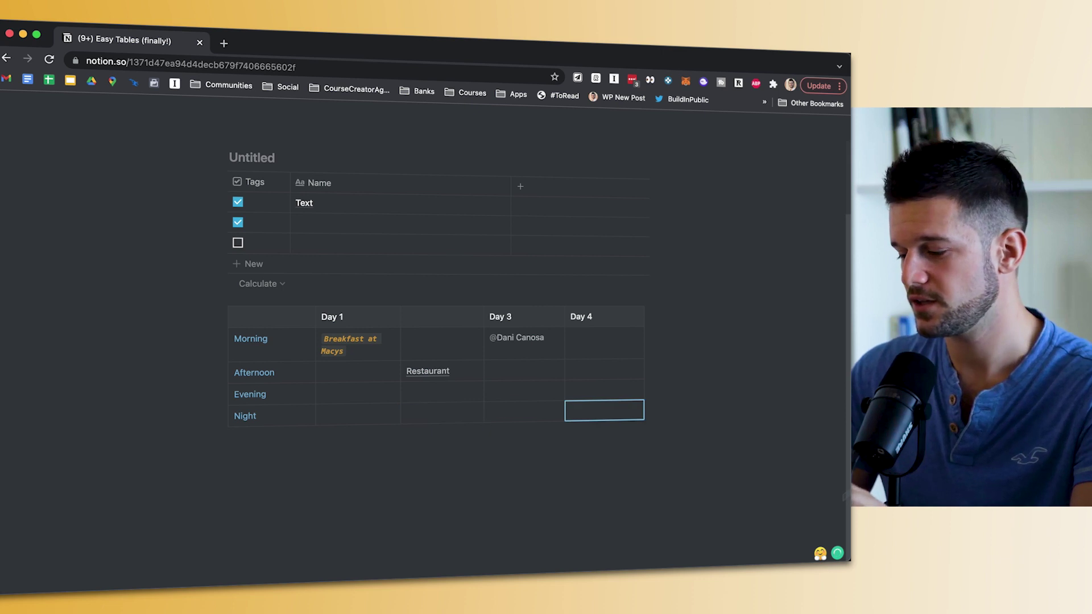
pyautogui.click(441, 343)
pyautogui.click(604, 316)
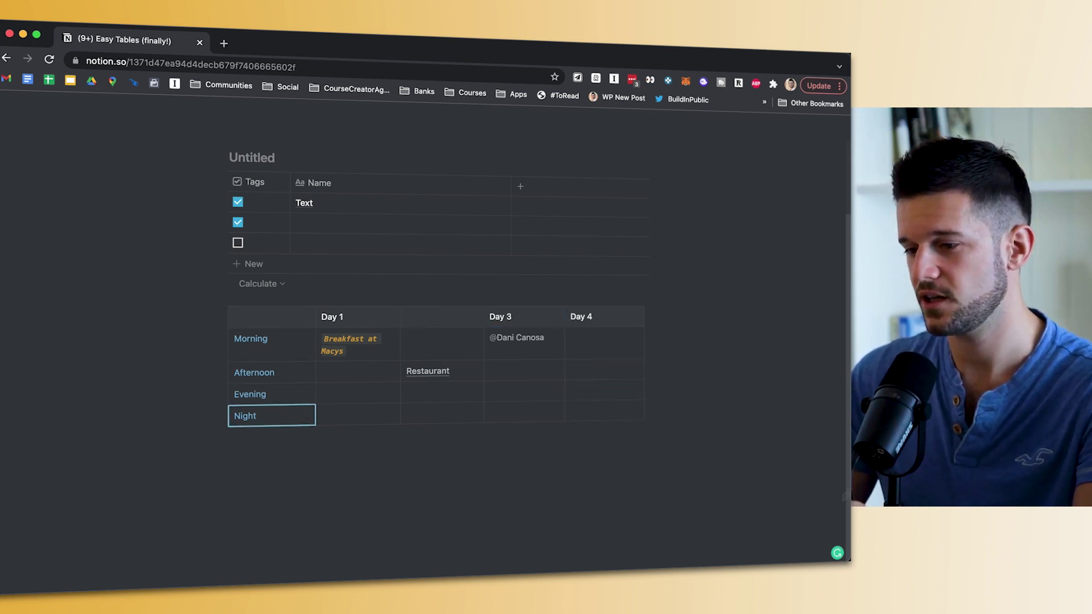
pyautogui.click(604, 410)
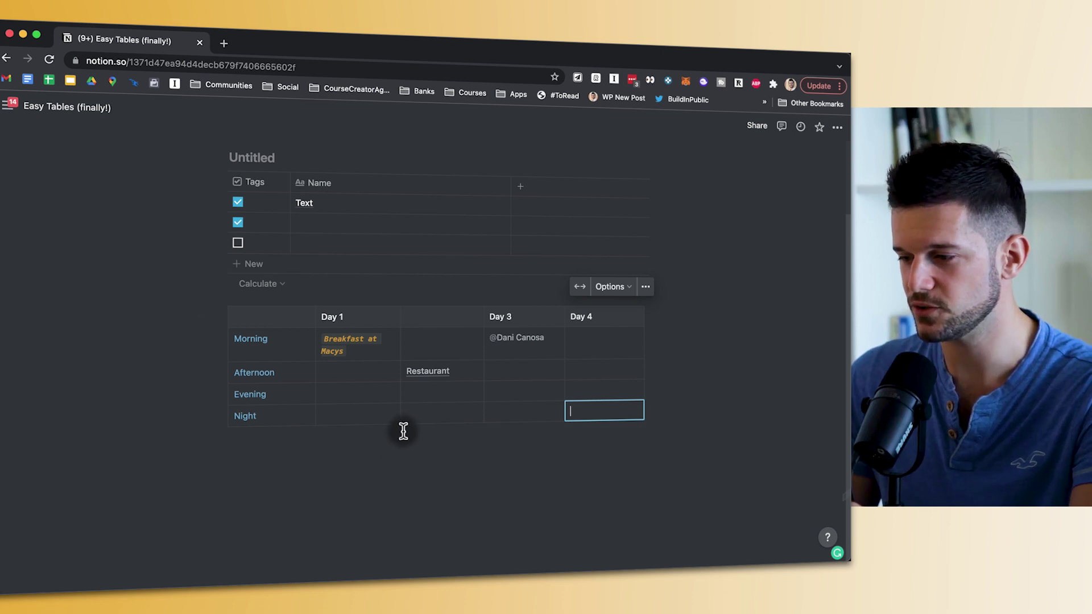
pyautogui.click(430, 431)
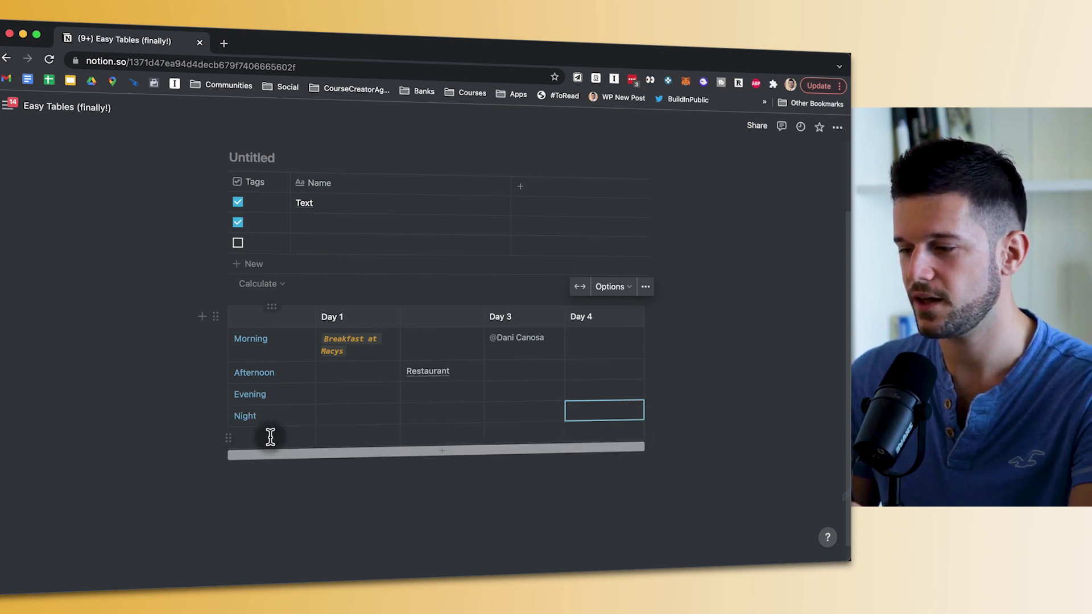
pyautogui.click(651, 358)
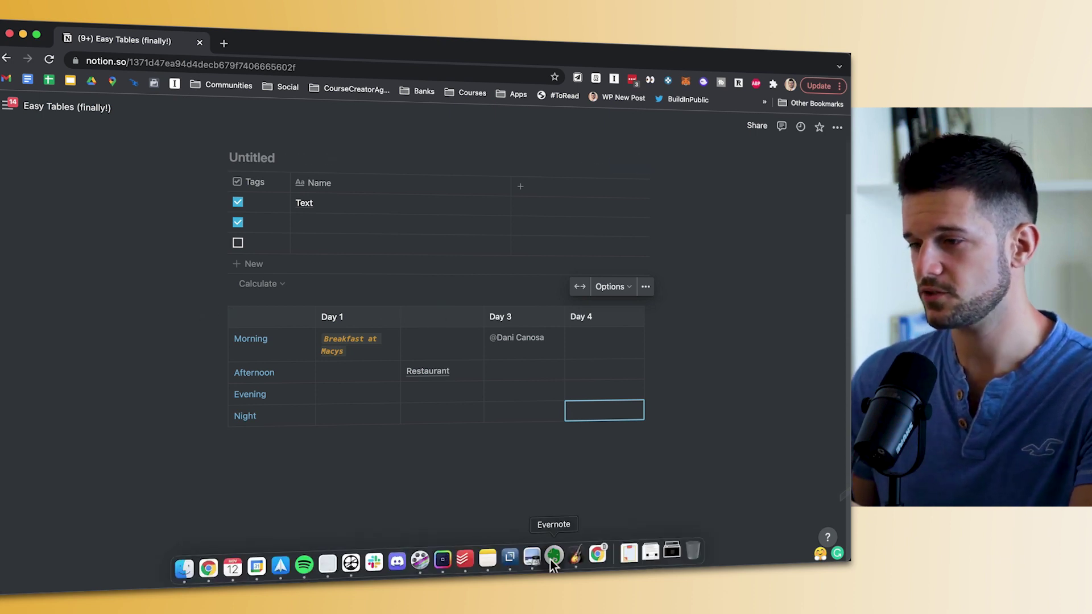
# - Copy the itinerary table cells from the Evernote 'Itinerario + Costes' note and return to Notion
pyautogui.click(550, 560)
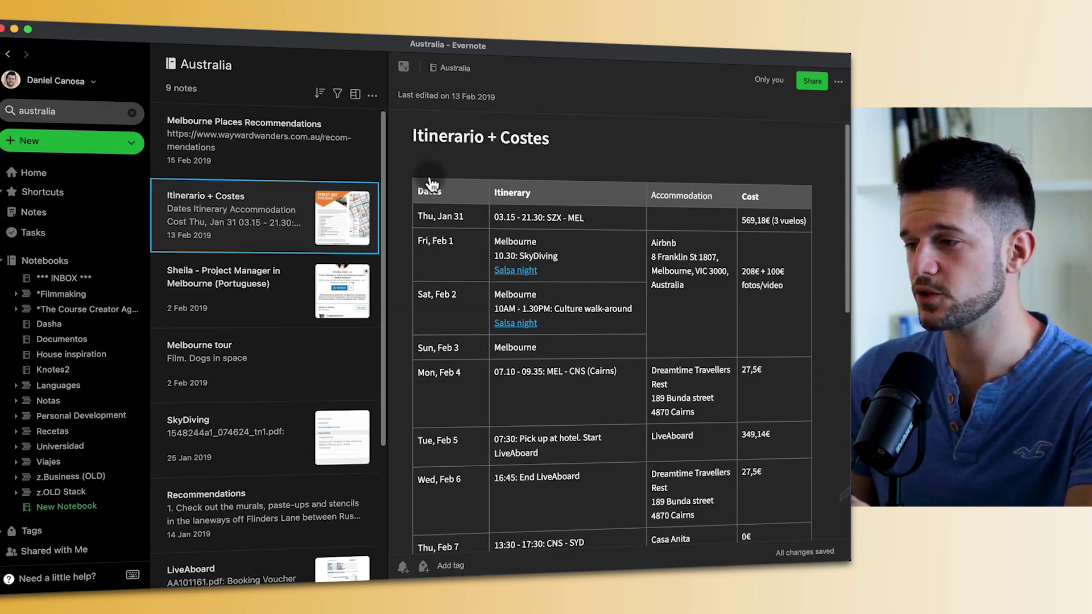
pyautogui.click(447, 204)
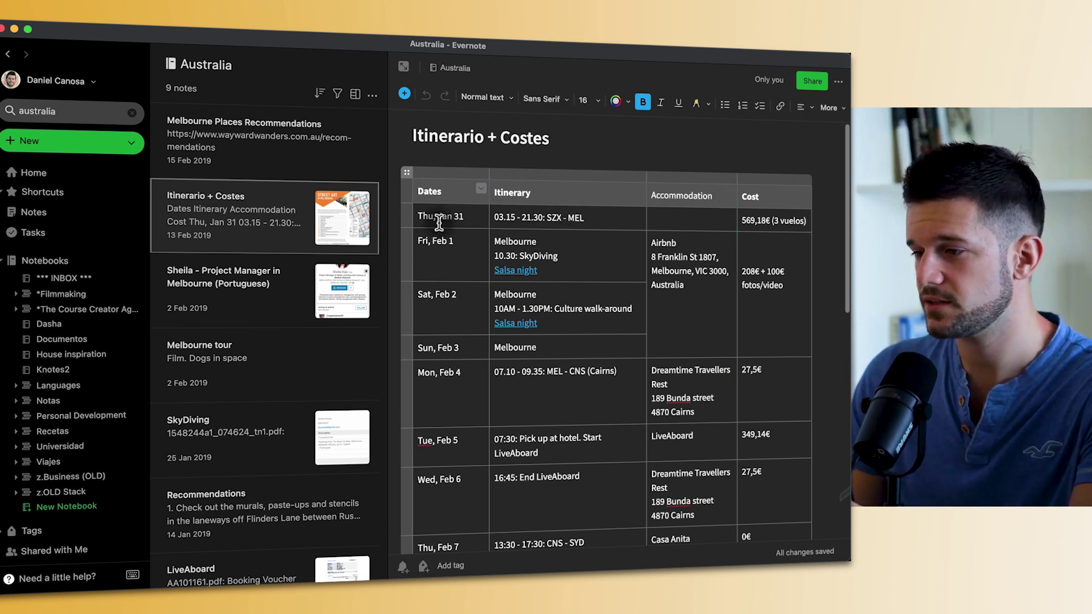
pyautogui.scroll(-8, 463, 439)
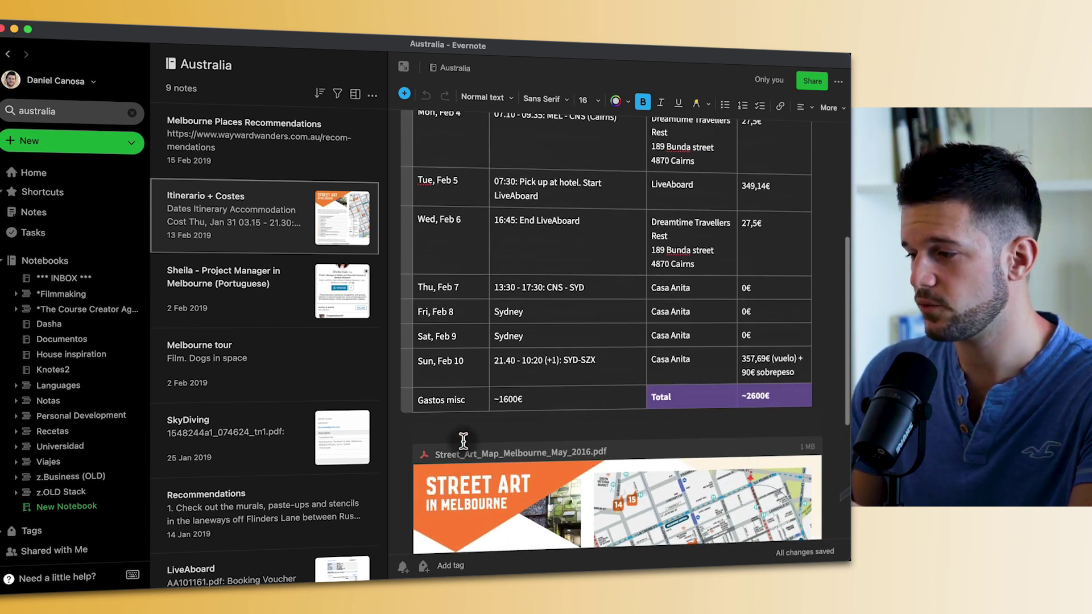
pyautogui.scroll(3, 463, 441)
pyautogui.scroll(4, 464, 439)
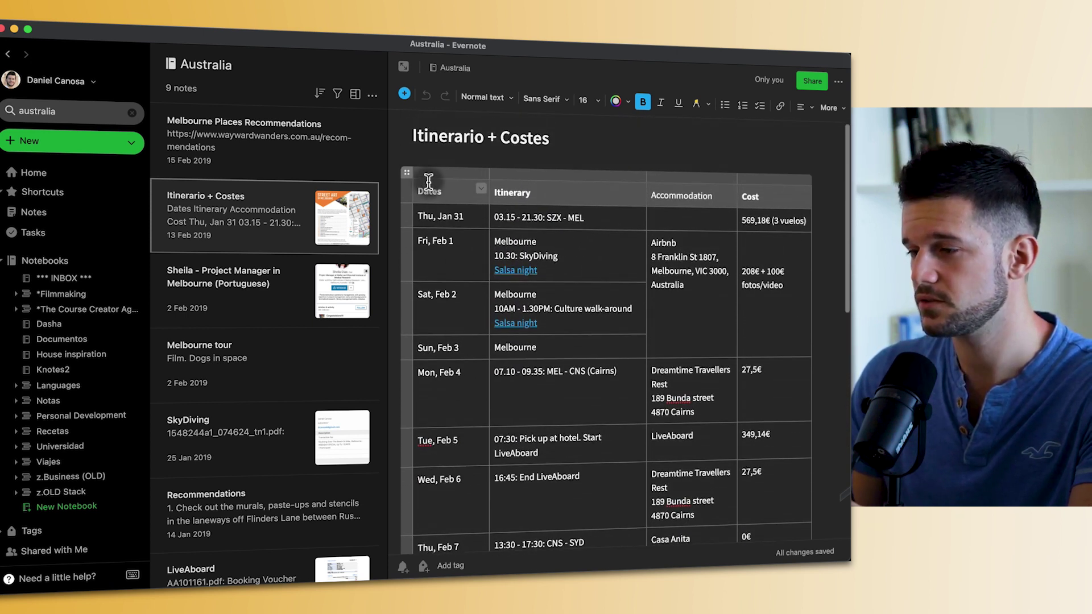
pyautogui.scroll(-2, 614, 342)
pyautogui.moveTo(426, 188); pyautogui.dragTo(760, 447)
pyautogui.press('super+c')
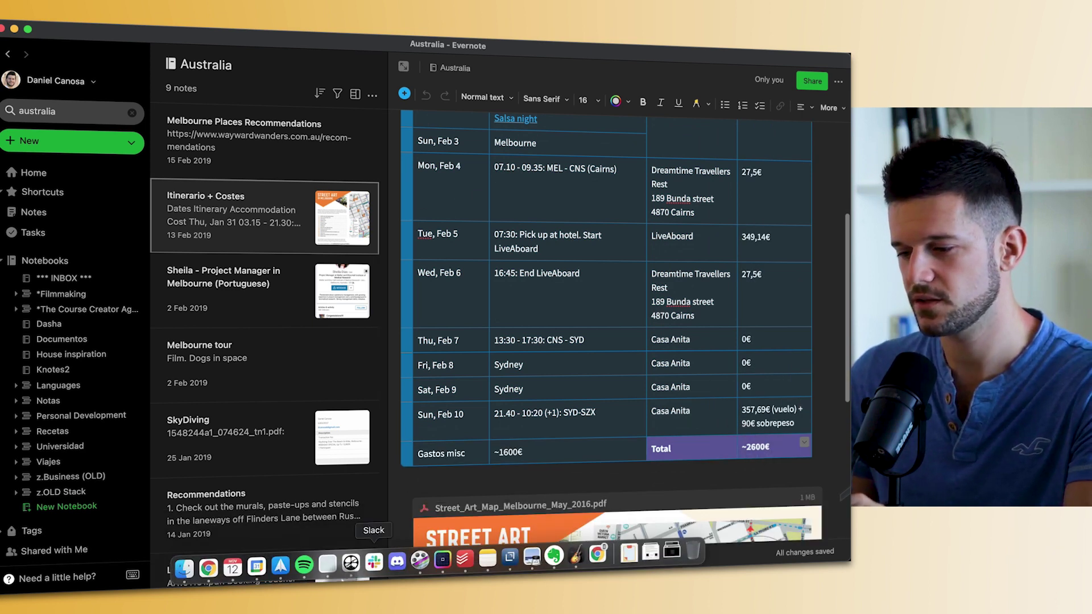
pyautogui.click(327, 580)
pyautogui.press('super+v')
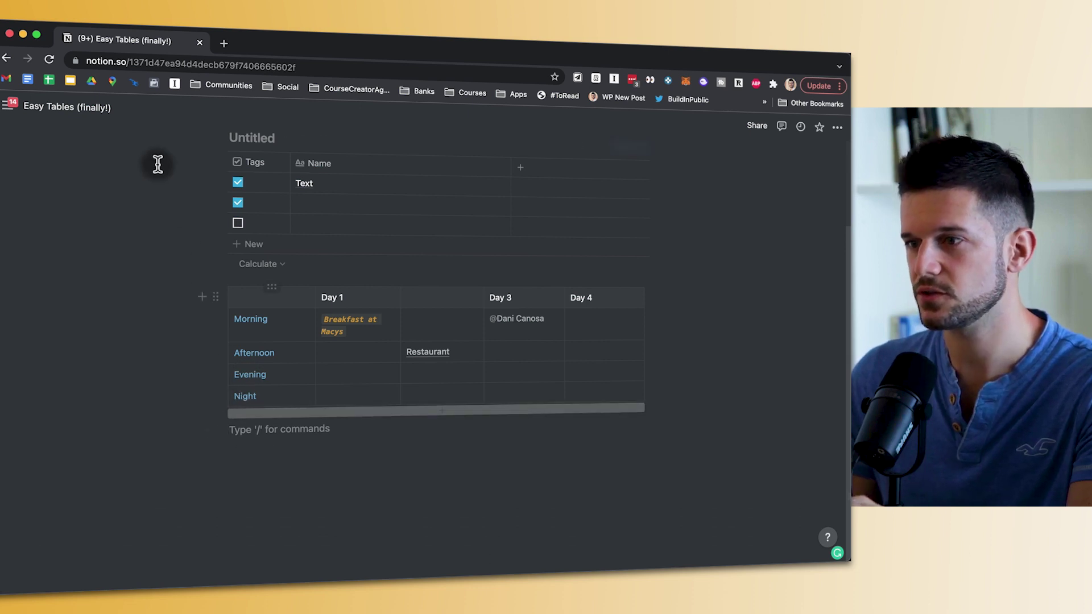
pyautogui.press('super+Tab')
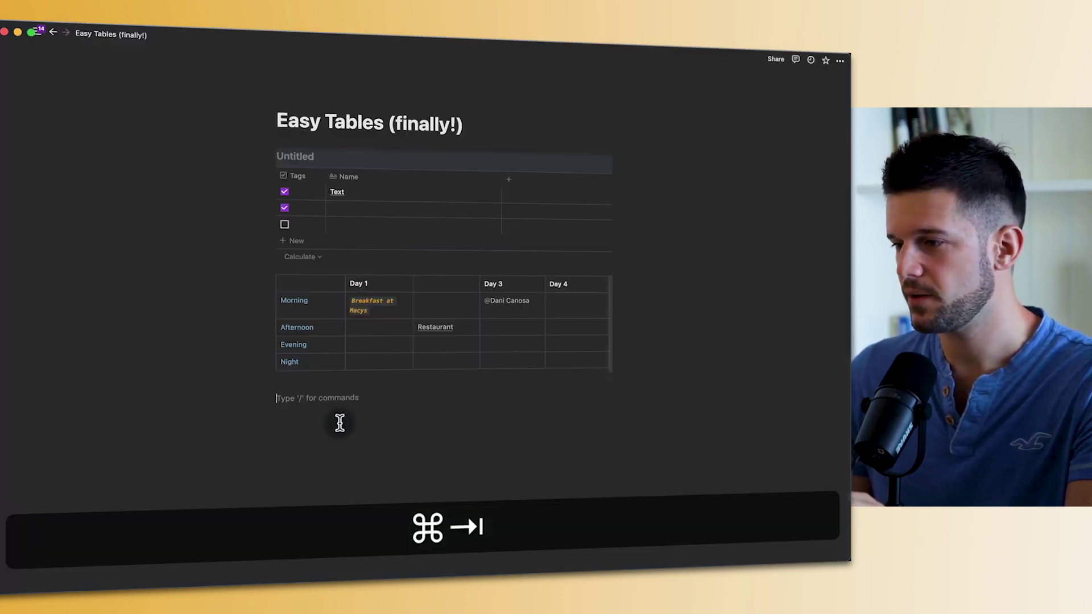
pyautogui.press('super+Tab')
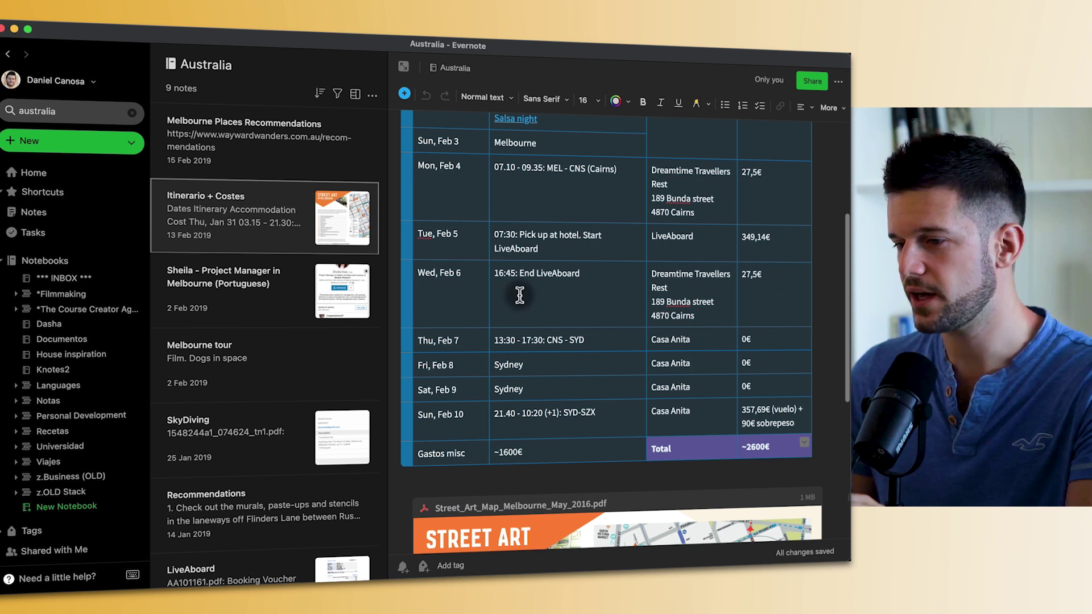
pyautogui.press('super+Tab')
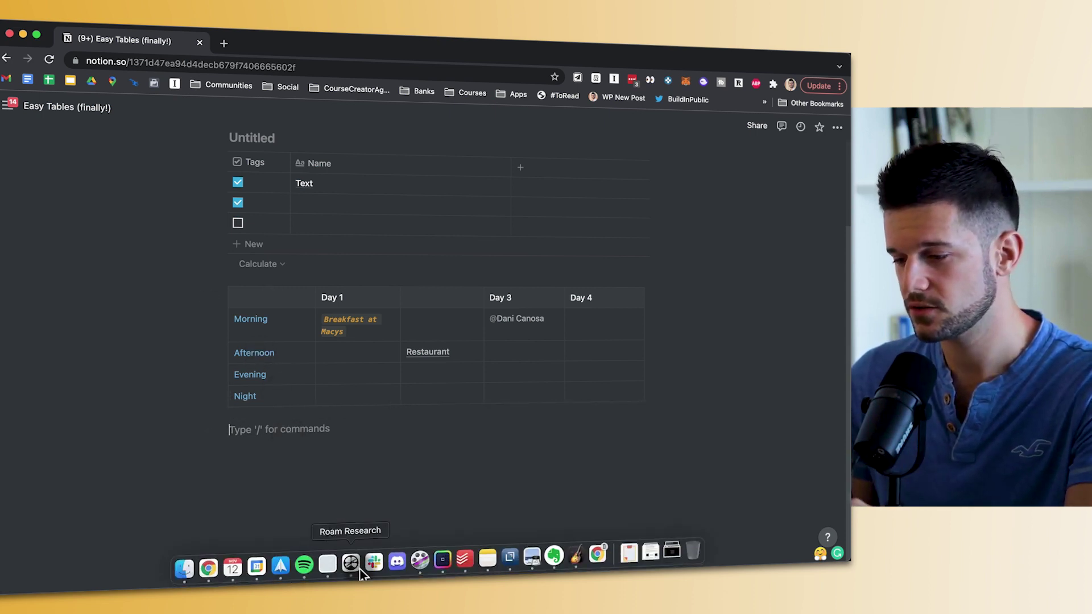
# - Search for 'teachable' and open the Teachable vs Podia page in a new tab
pyautogui.press('super')
pyautogui.press('super+p')
pyautogui.write('teachable')
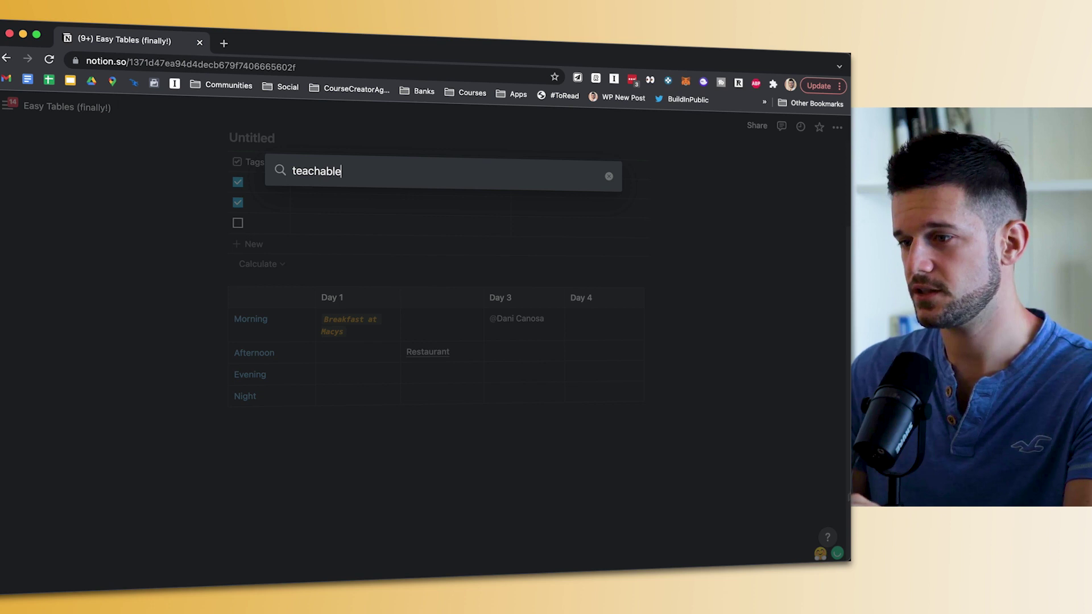
pyautogui.press('super+Return')
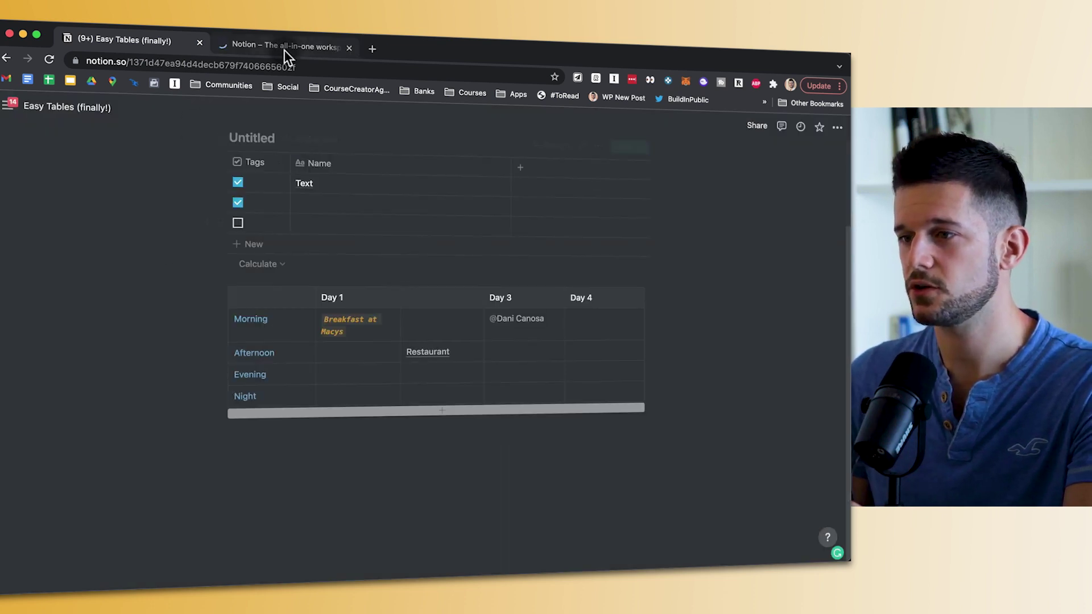
pyautogui.click(284, 50)
# - Turn the Comparison database into a simple table
pyautogui.scroll(-5, 552, 392)
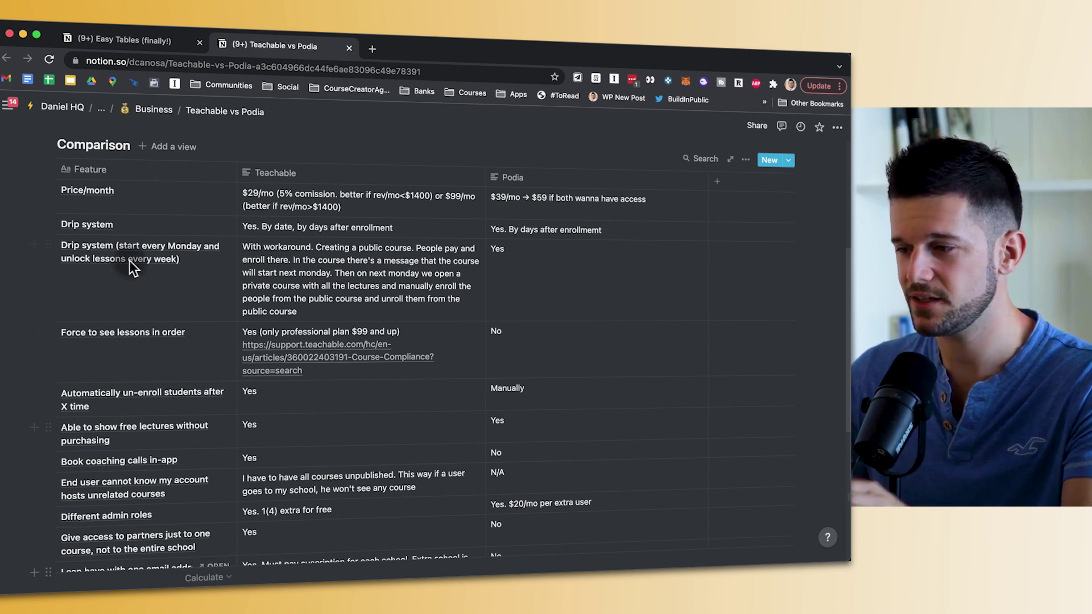
pyautogui.scroll(-1, 205, 266)
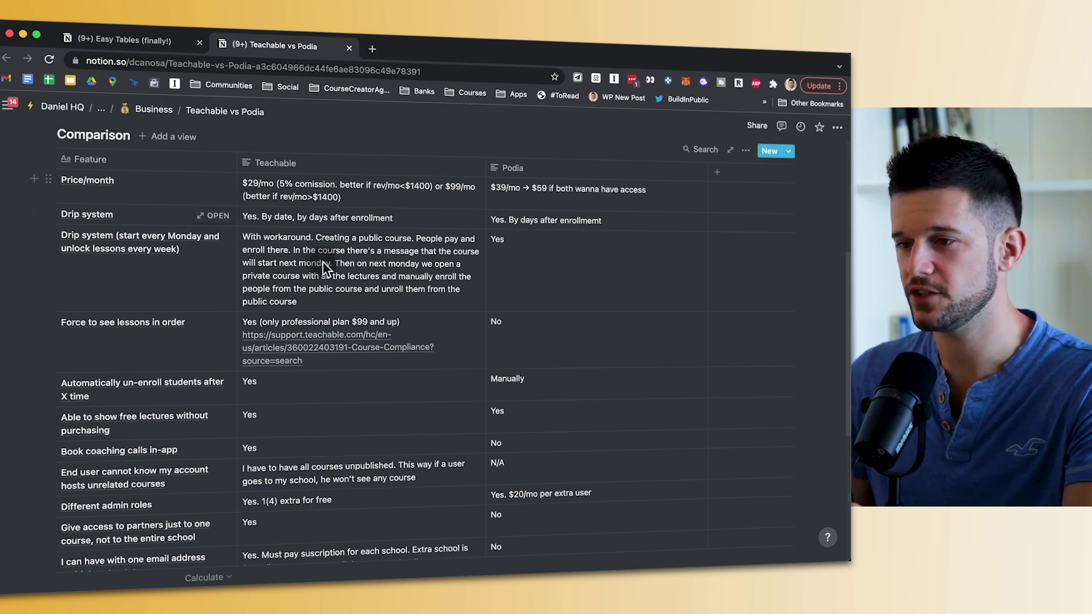
pyautogui.scroll(2, 311, 267)
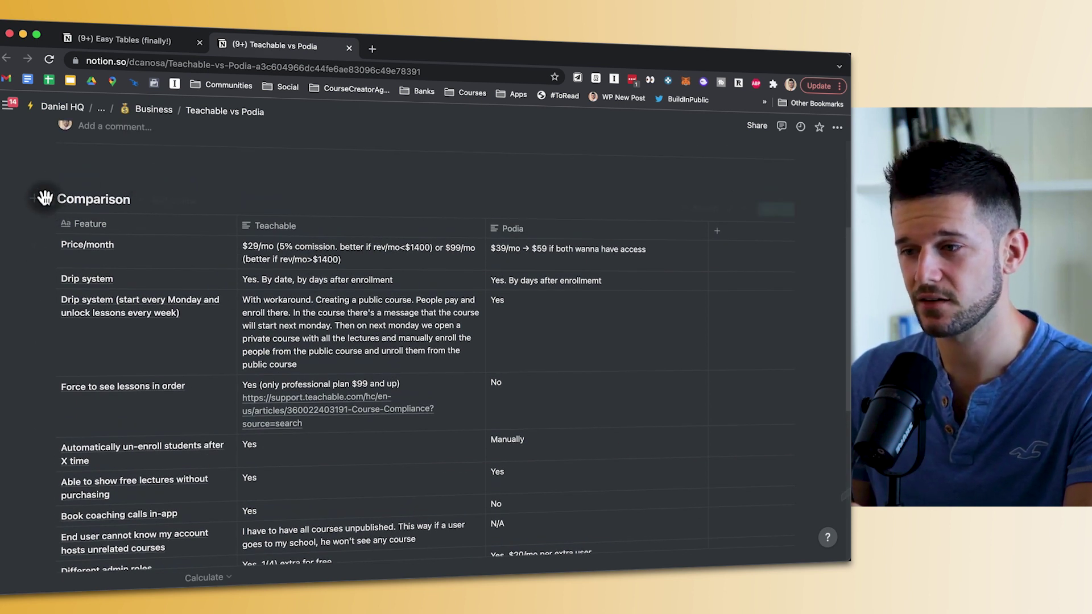
pyautogui.click(48, 197)
pyautogui.click(104, 235)
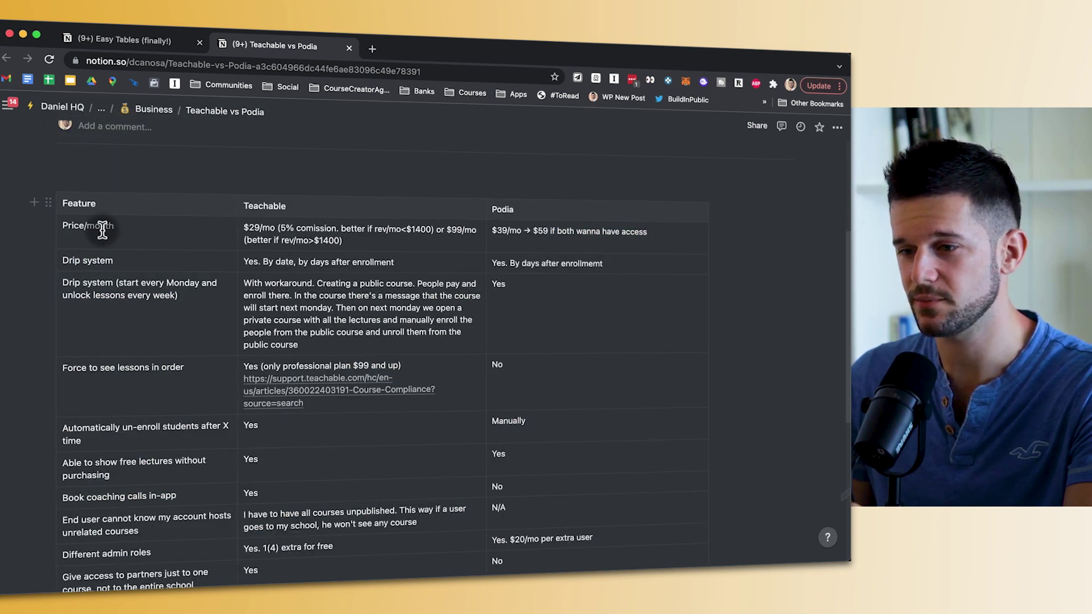
# - Switch on Header column in the comparison table's options so Feature becomes a header column
pyautogui.click(394, 239)
pyautogui.click(691, 182)
pyautogui.click(691, 185)
pyautogui.click(691, 185)
pyautogui.click(730, 209)
pyautogui.click(303, 240)
# - Select the words 'Teachable' in its heading and 'month' in Price/month
pyautogui.scroll(-1, 358, 347)
pyautogui.scroll(1, 318, 290)
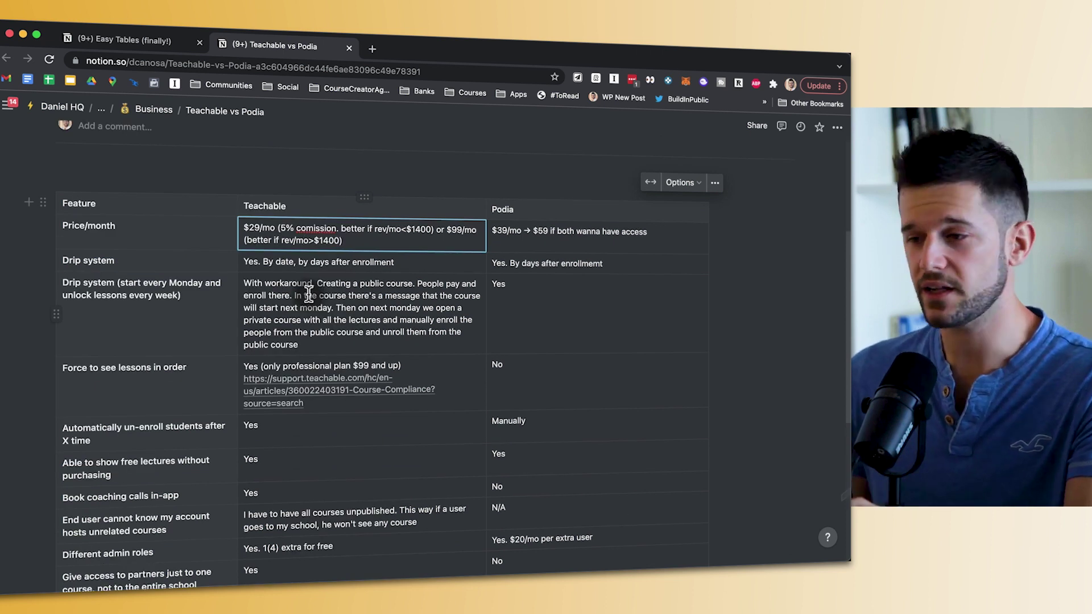
pyautogui.doubleClick(264, 204)
pyautogui.moveTo(260, 204); pyautogui.dragTo(476, 228)
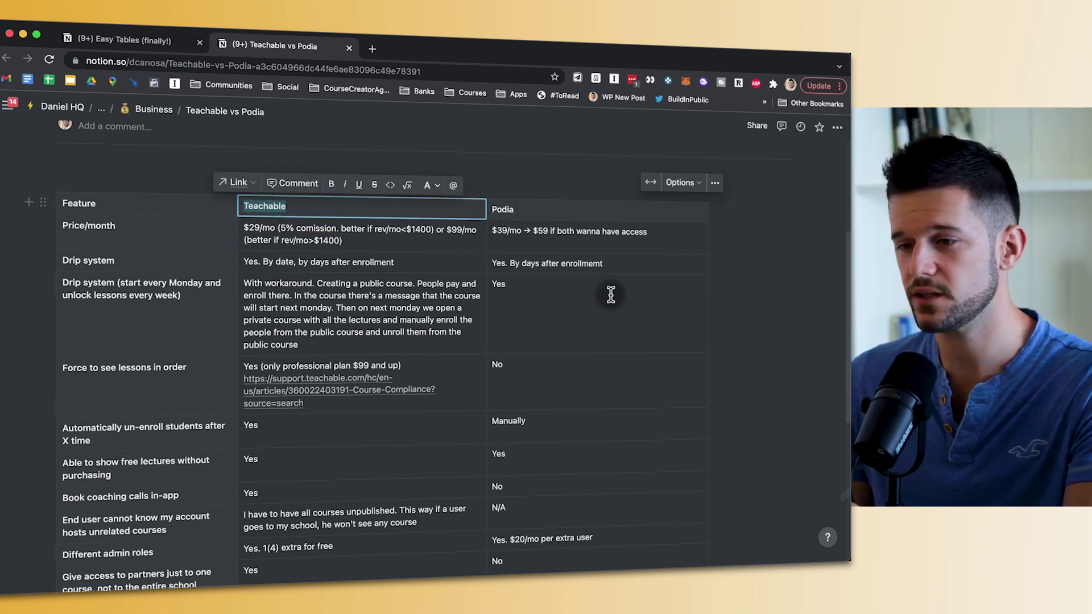
pyautogui.doubleClick(101, 226)
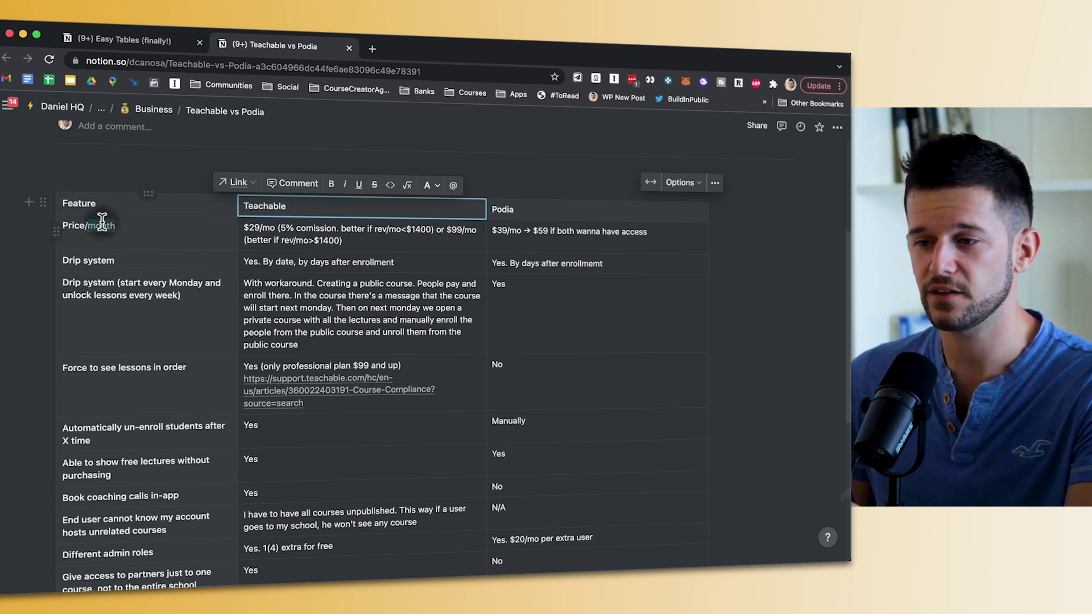